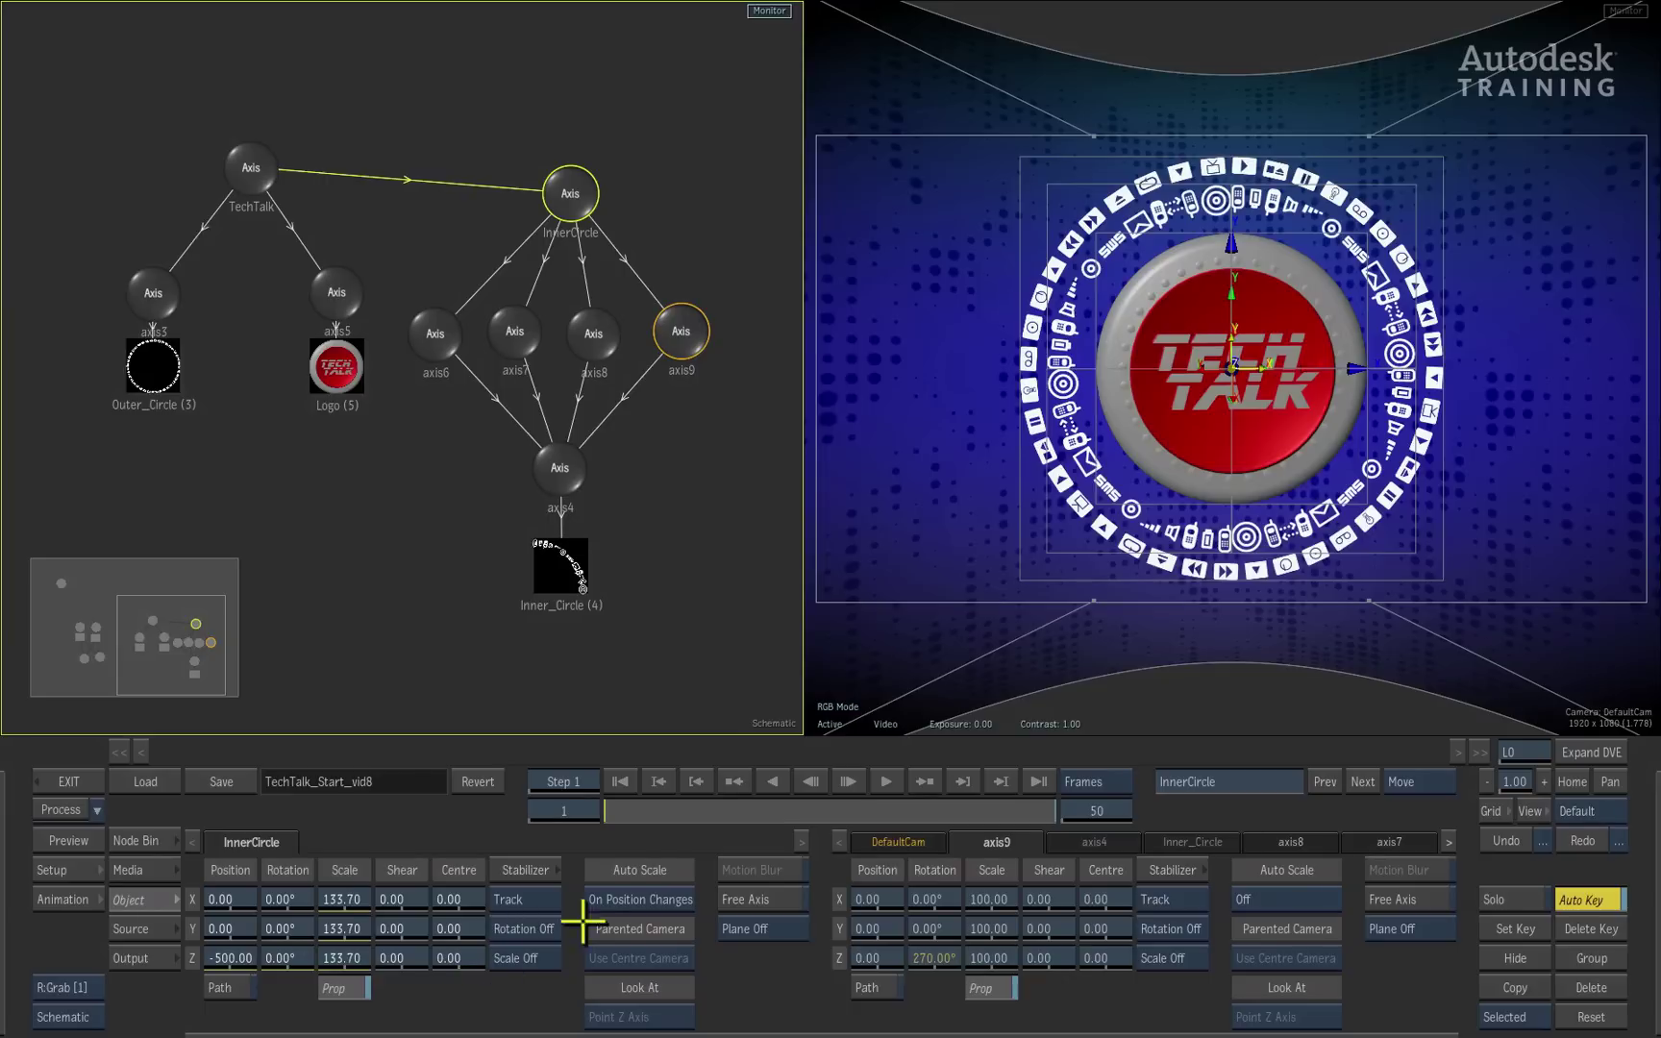
Scrub to frame 41 to preview InnerCircle's ring rotated to 41 degrees
left_click_drag(632, 815, 572, 818)
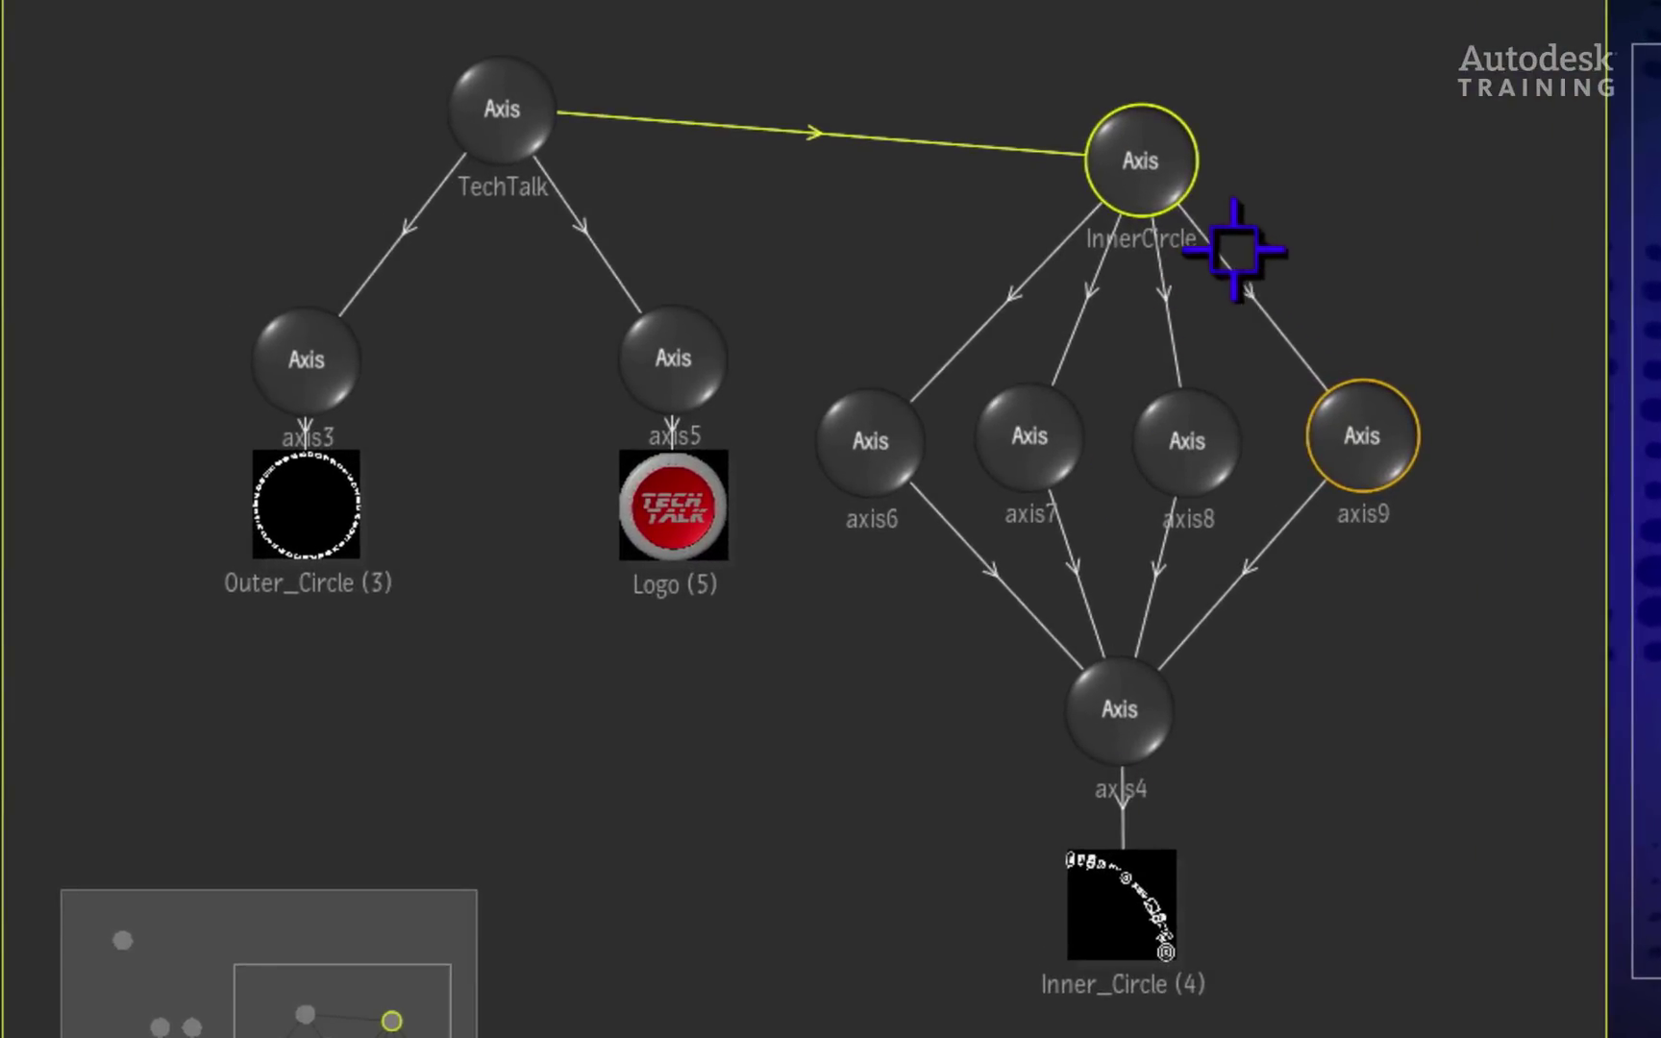
In the animation editor, expand InnerCircle's channels to reveal its 0-to-45 rotation curve over 50 frames
left_click_drag(1153, 141, 1126, 181)
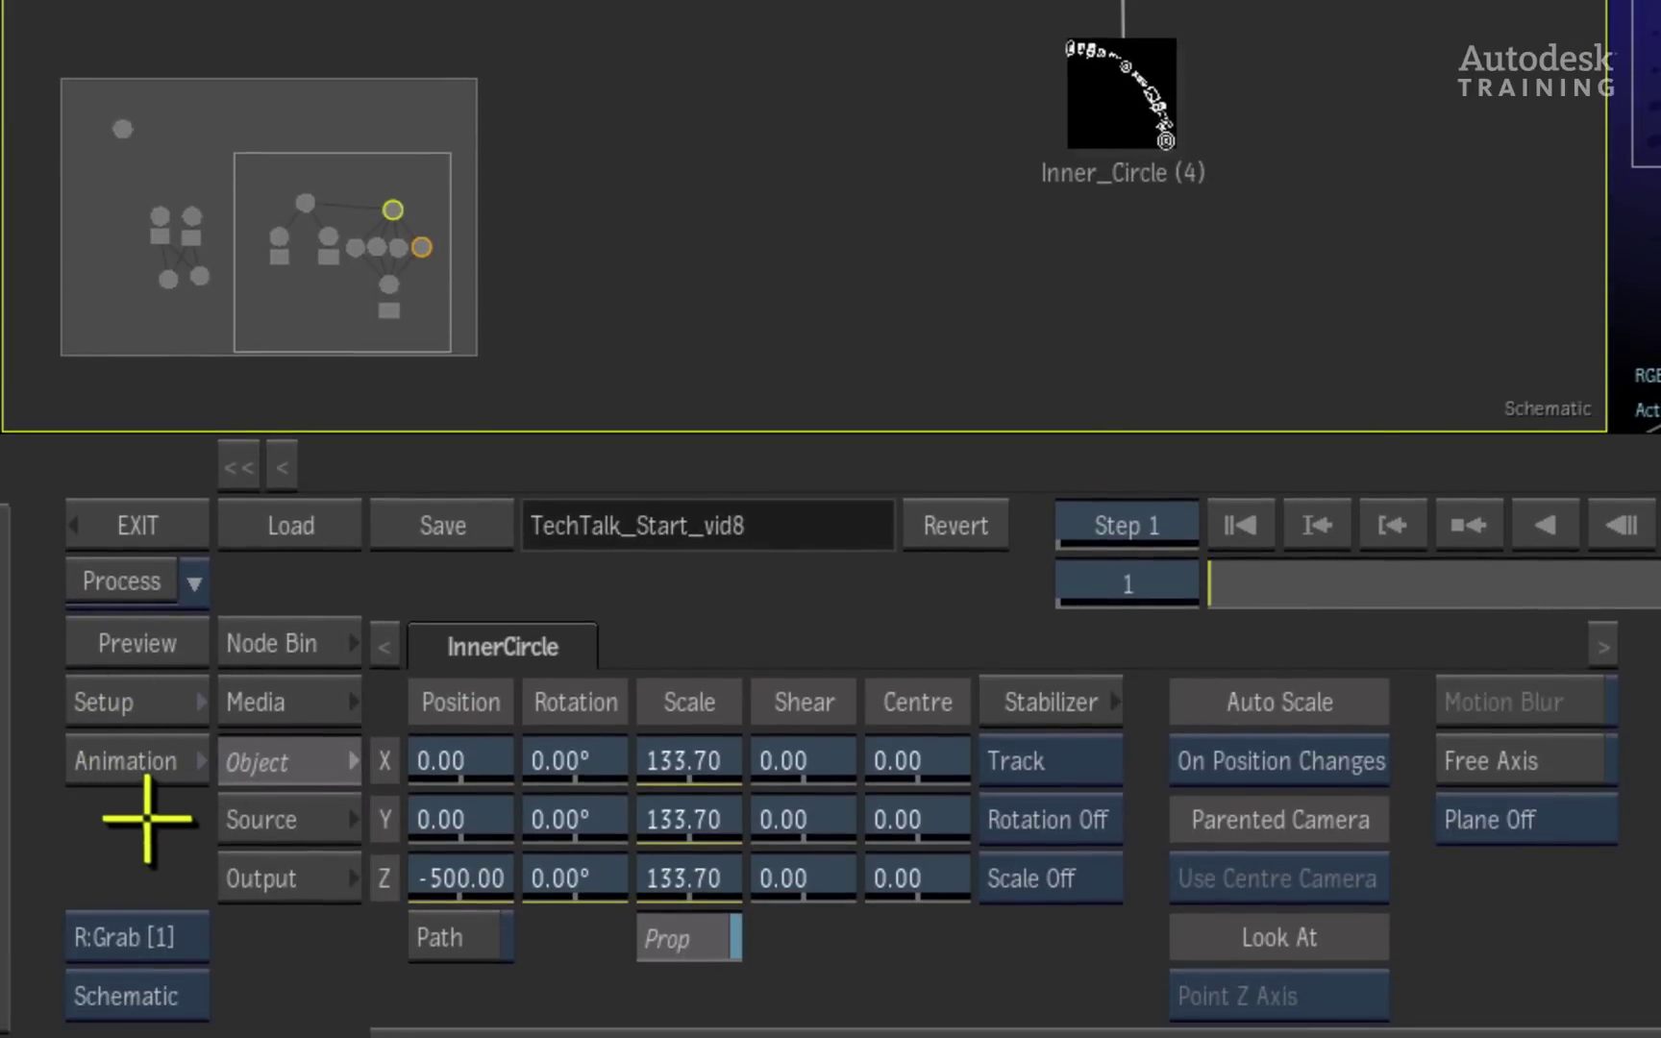
left_click(159, 760)
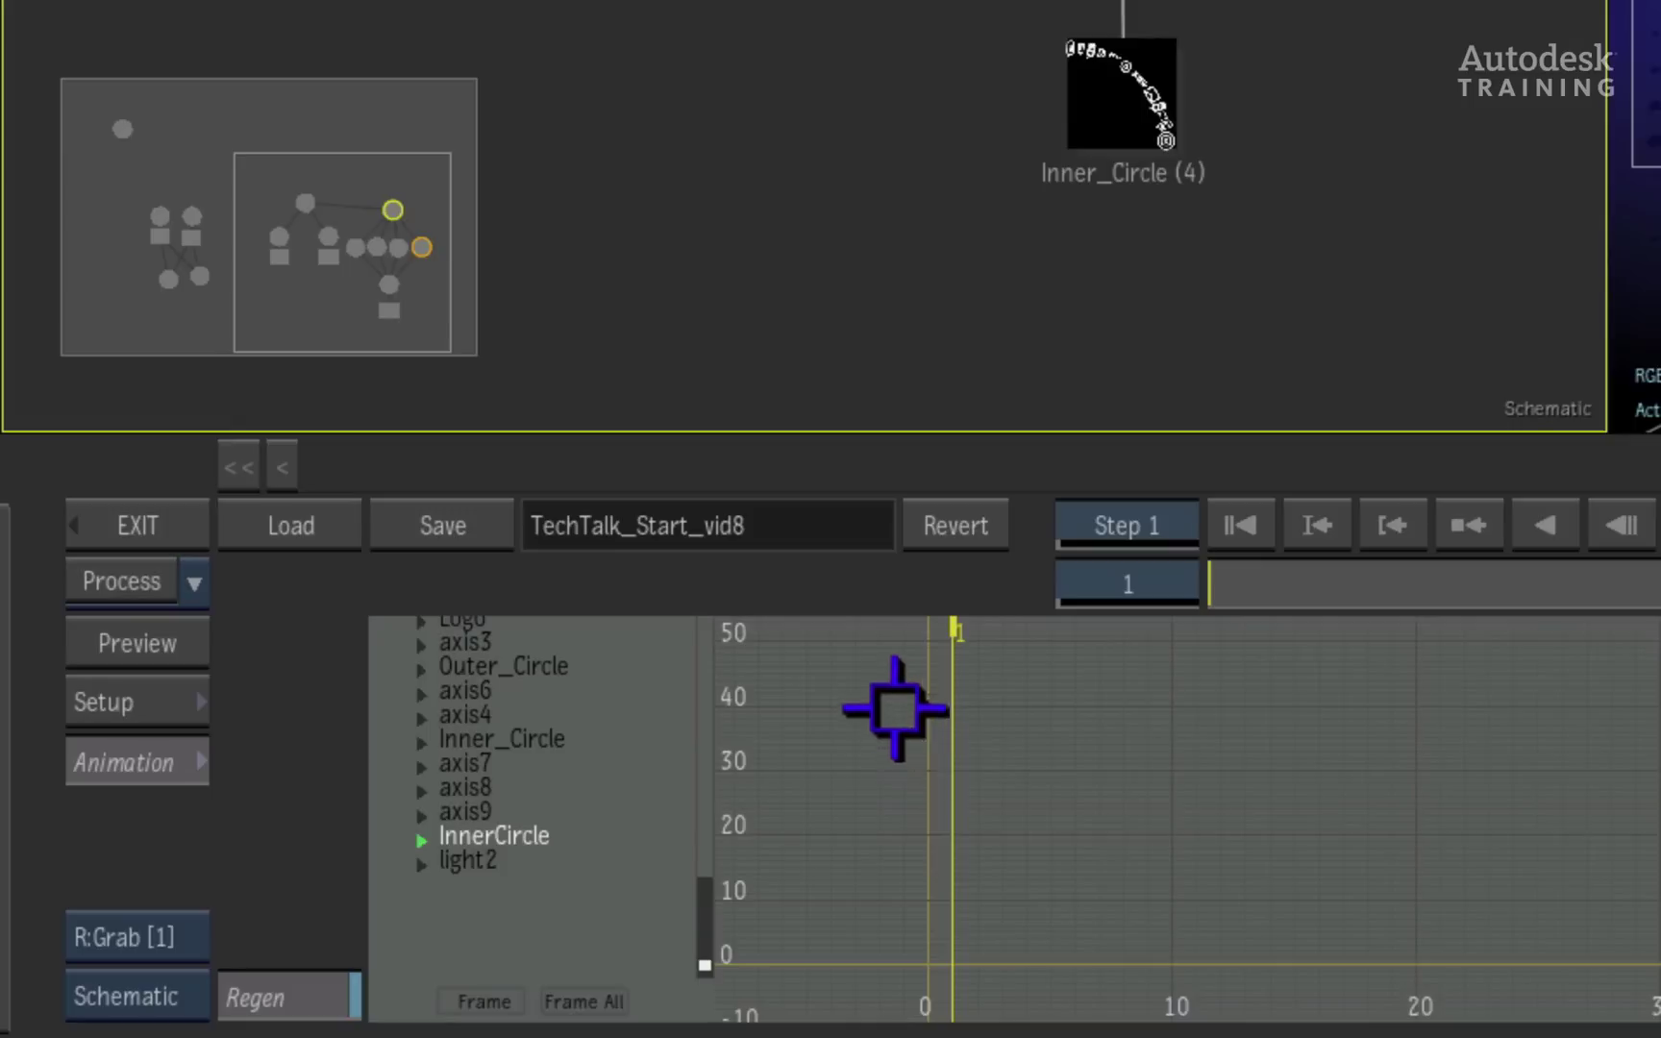
left_click_drag(697, 900, 635, 679)
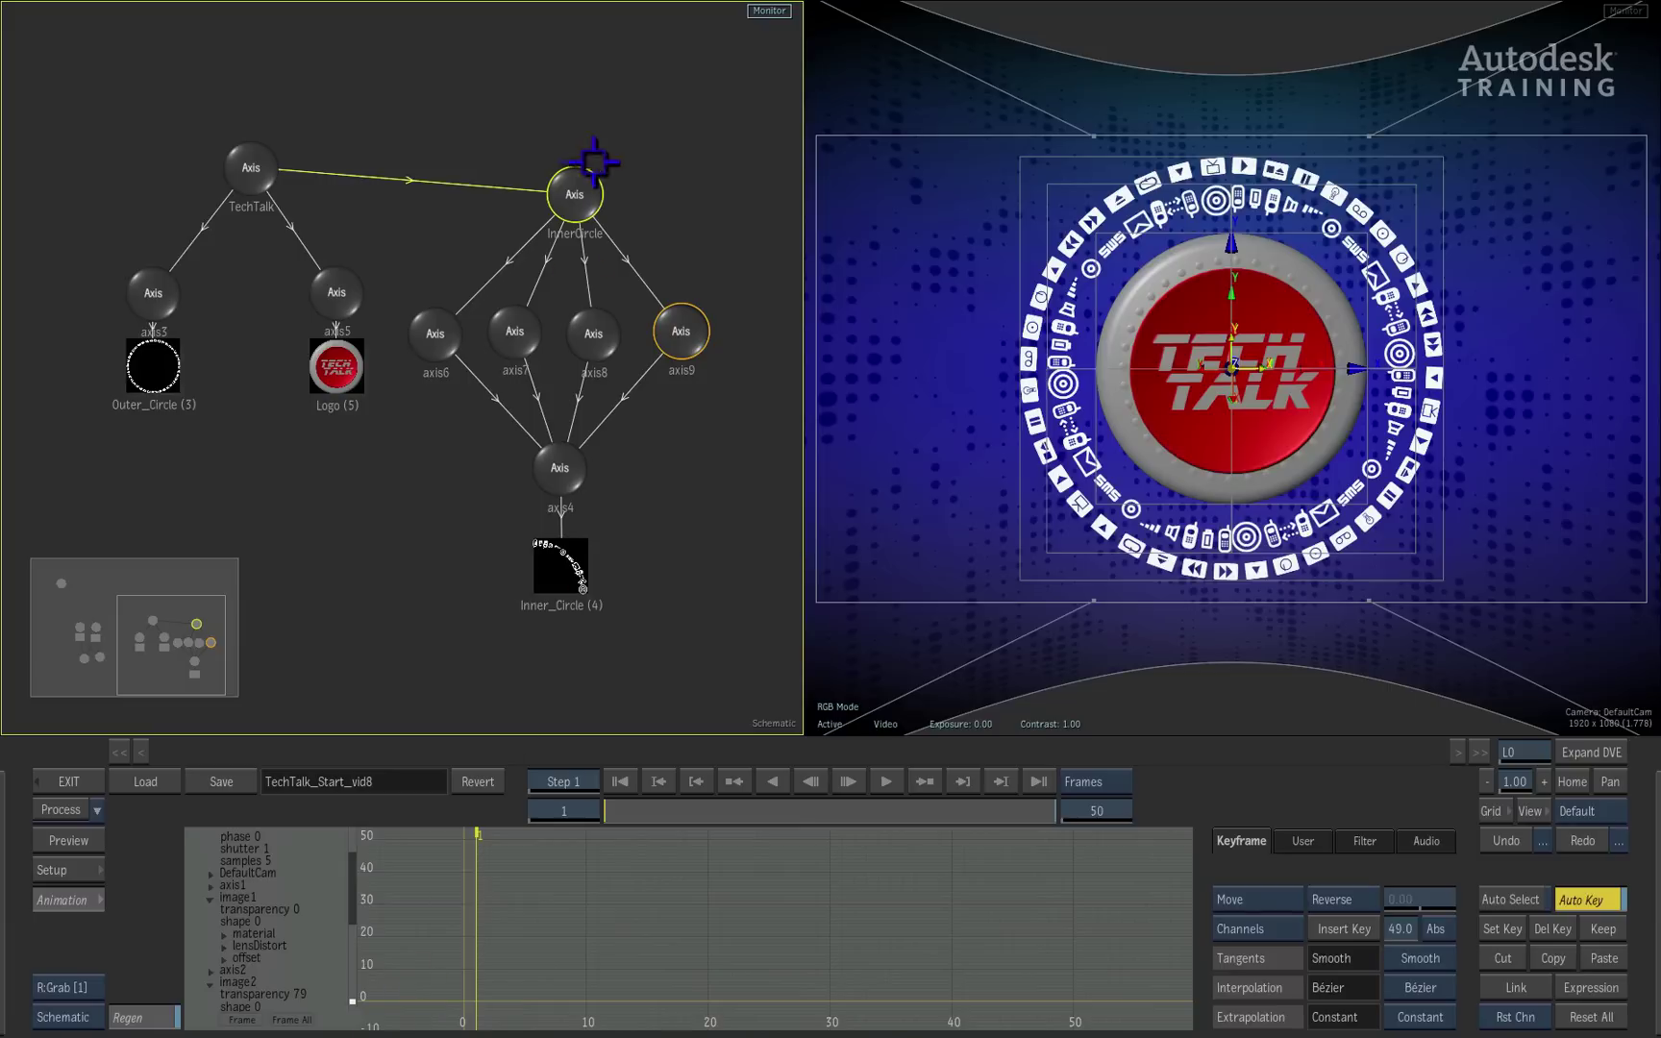
left_click_drag(568, 198, 558, 185)
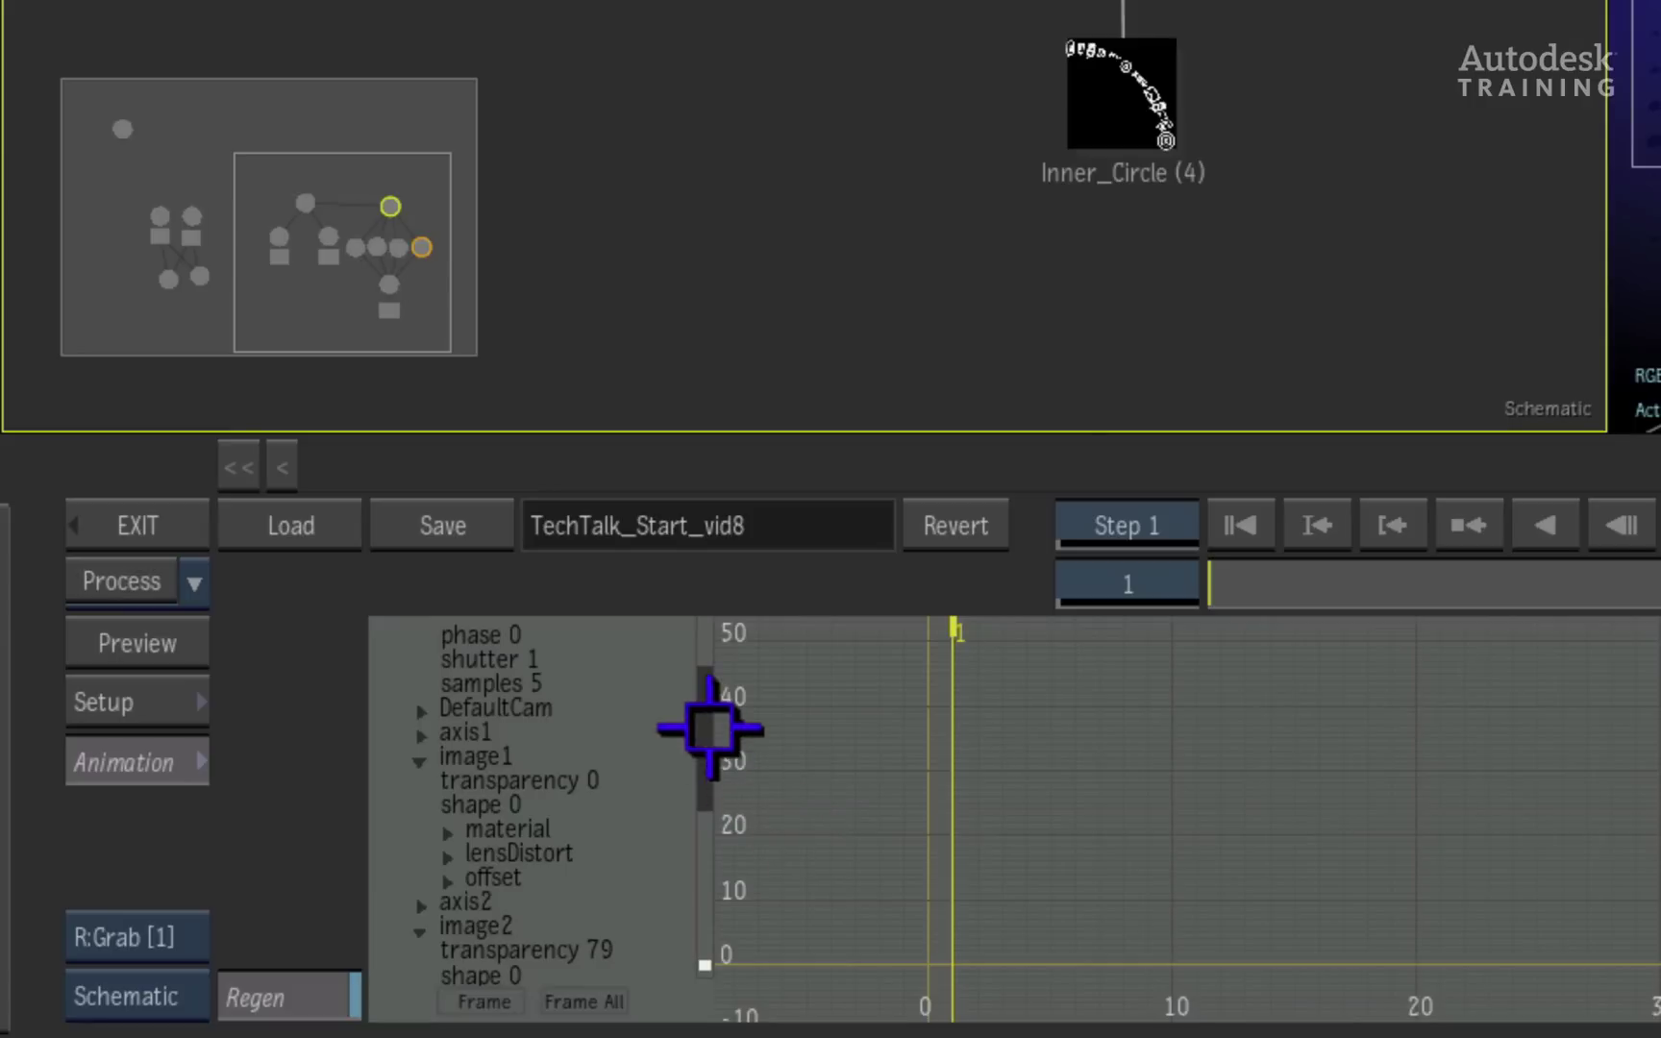
left_click_drag(352, 866, 352, 870)
left_click_drag(707, 703, 695, 966)
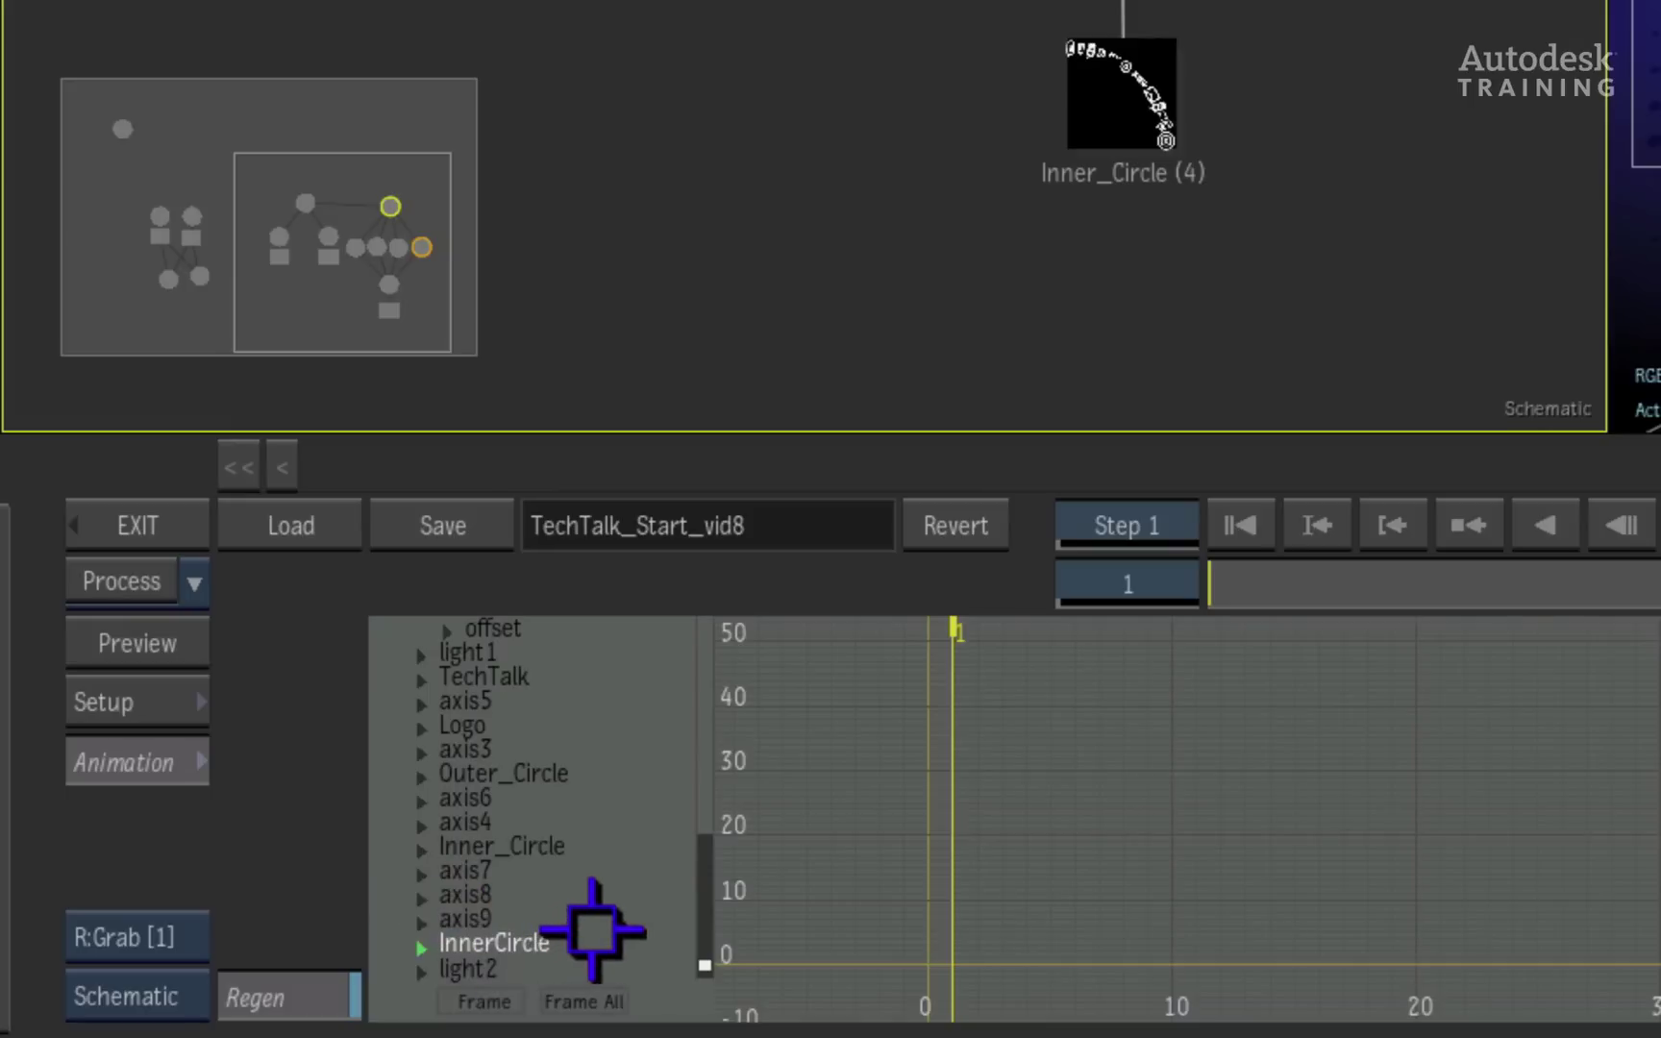
left_click(420, 948)
left_click_drag(691, 863, 705, 983)
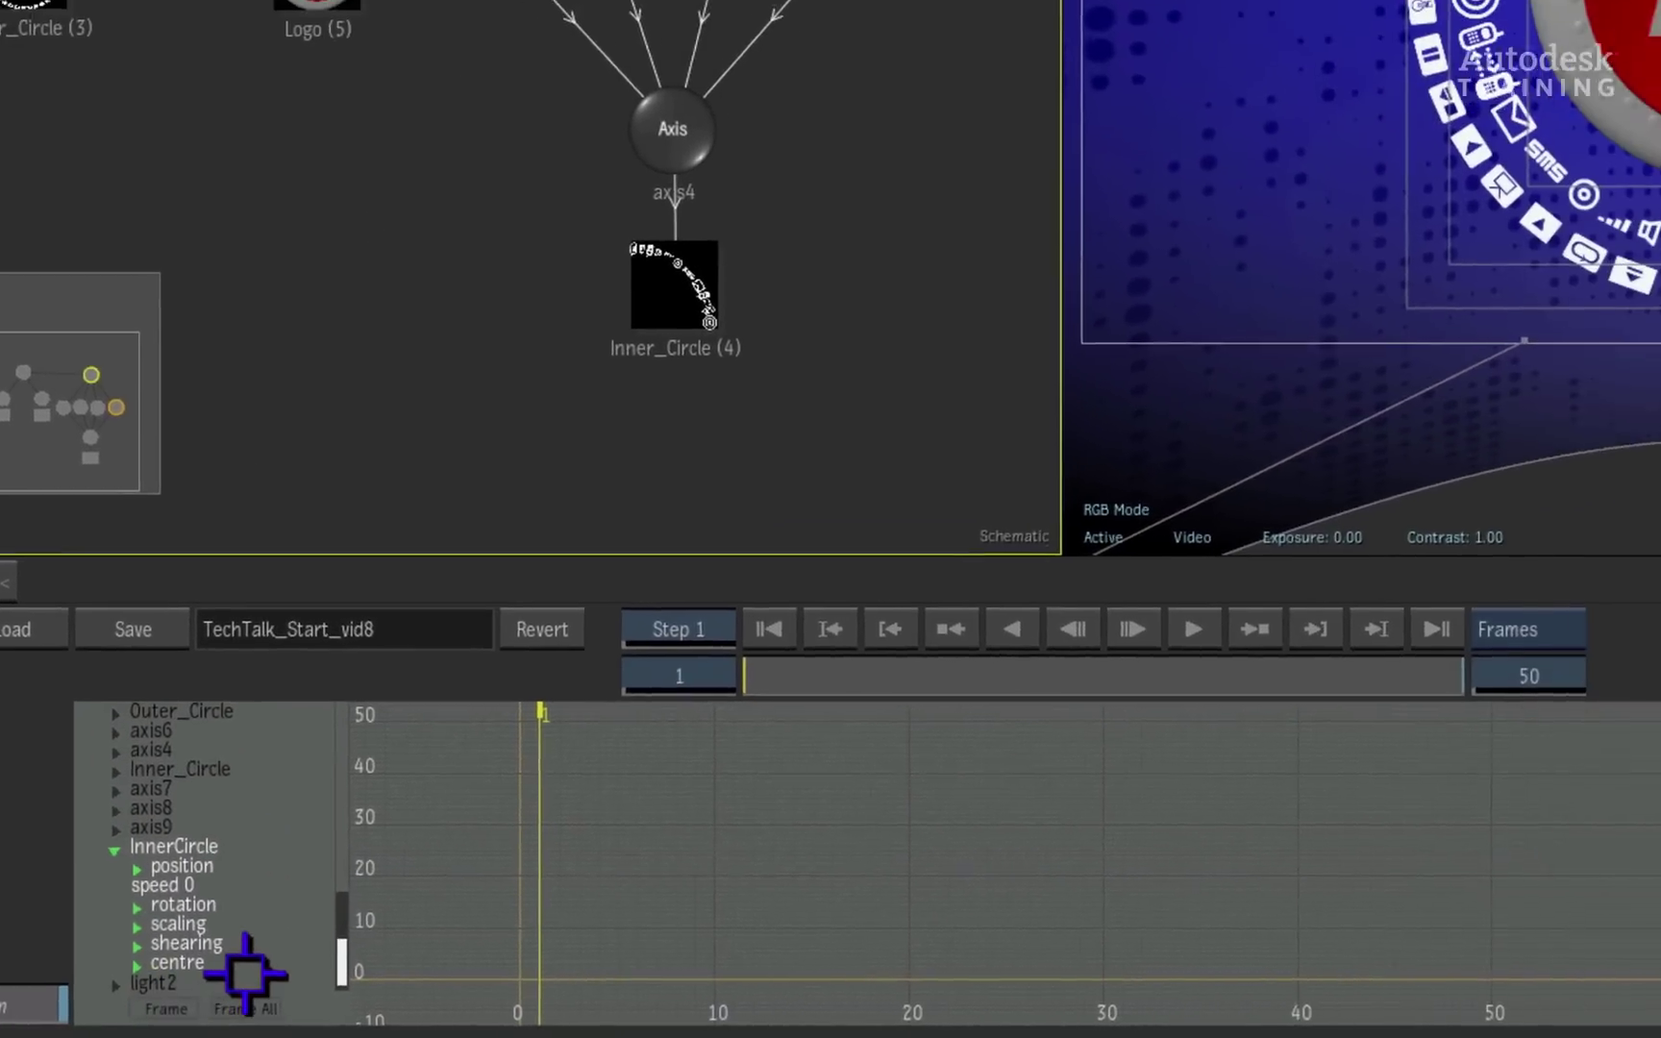
Reverse InnerCircle's rotation curve so it falls from 45° at frame 1 to 0 at frame 50
left_click(64, 913)
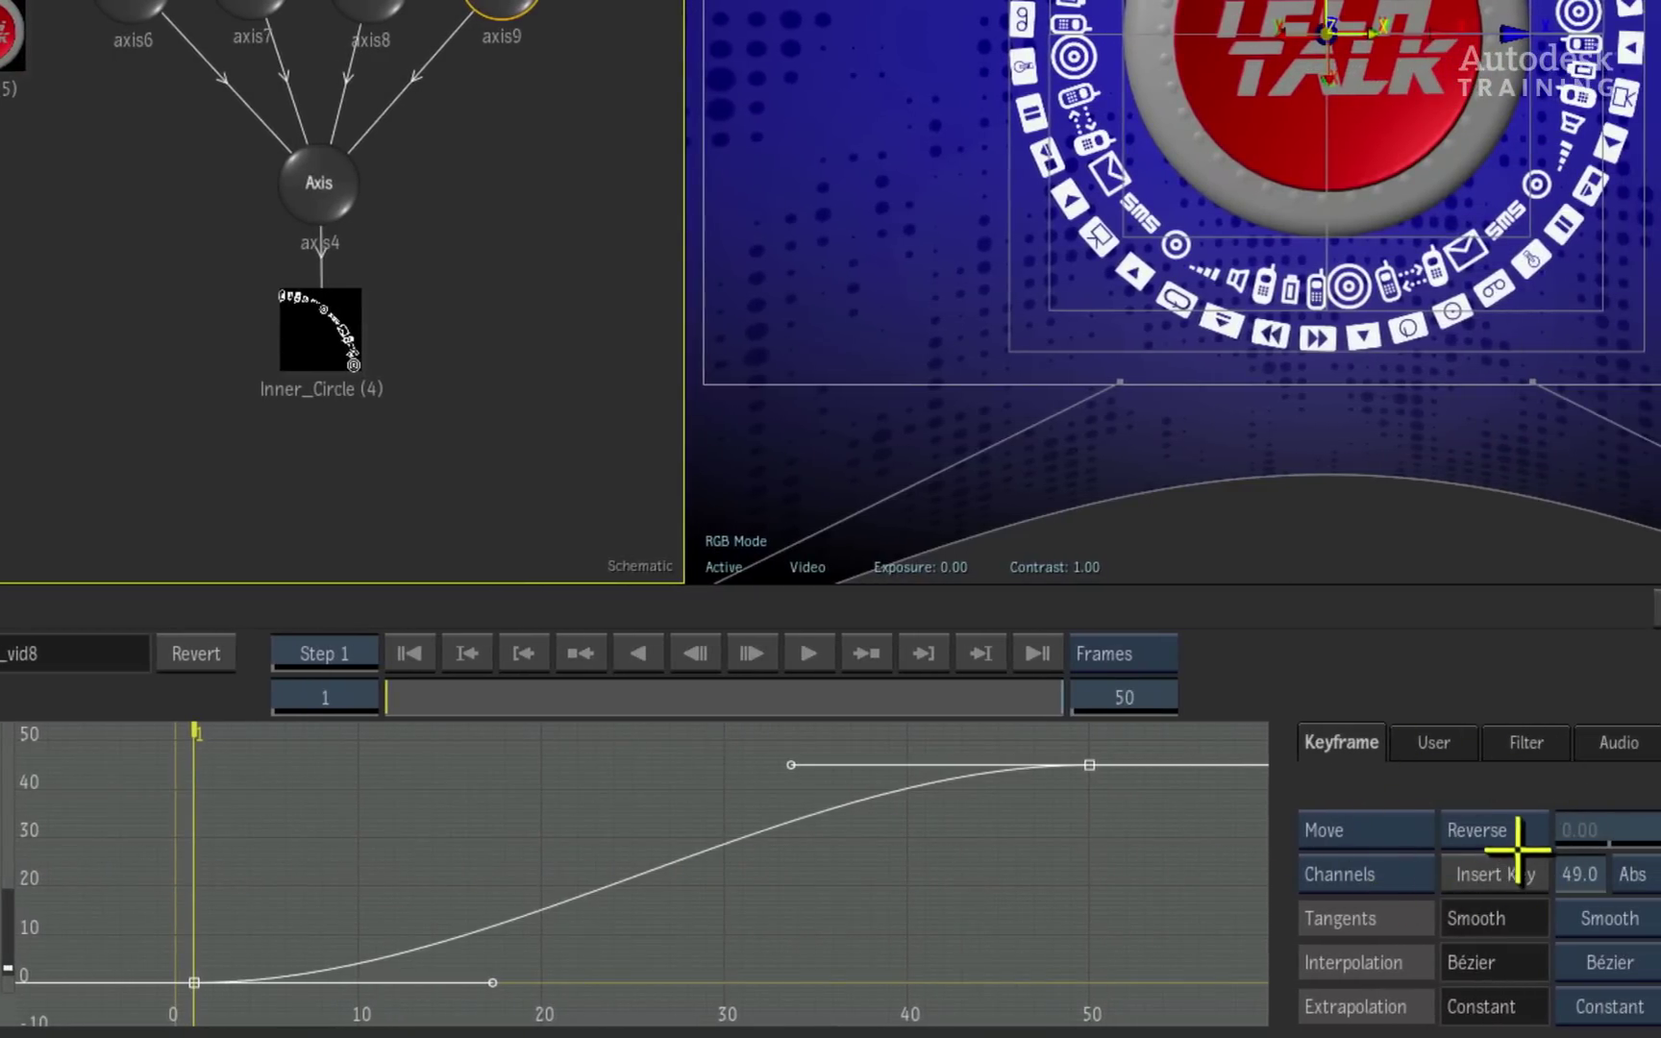
left_click(1497, 832)
left_click(1497, 834)
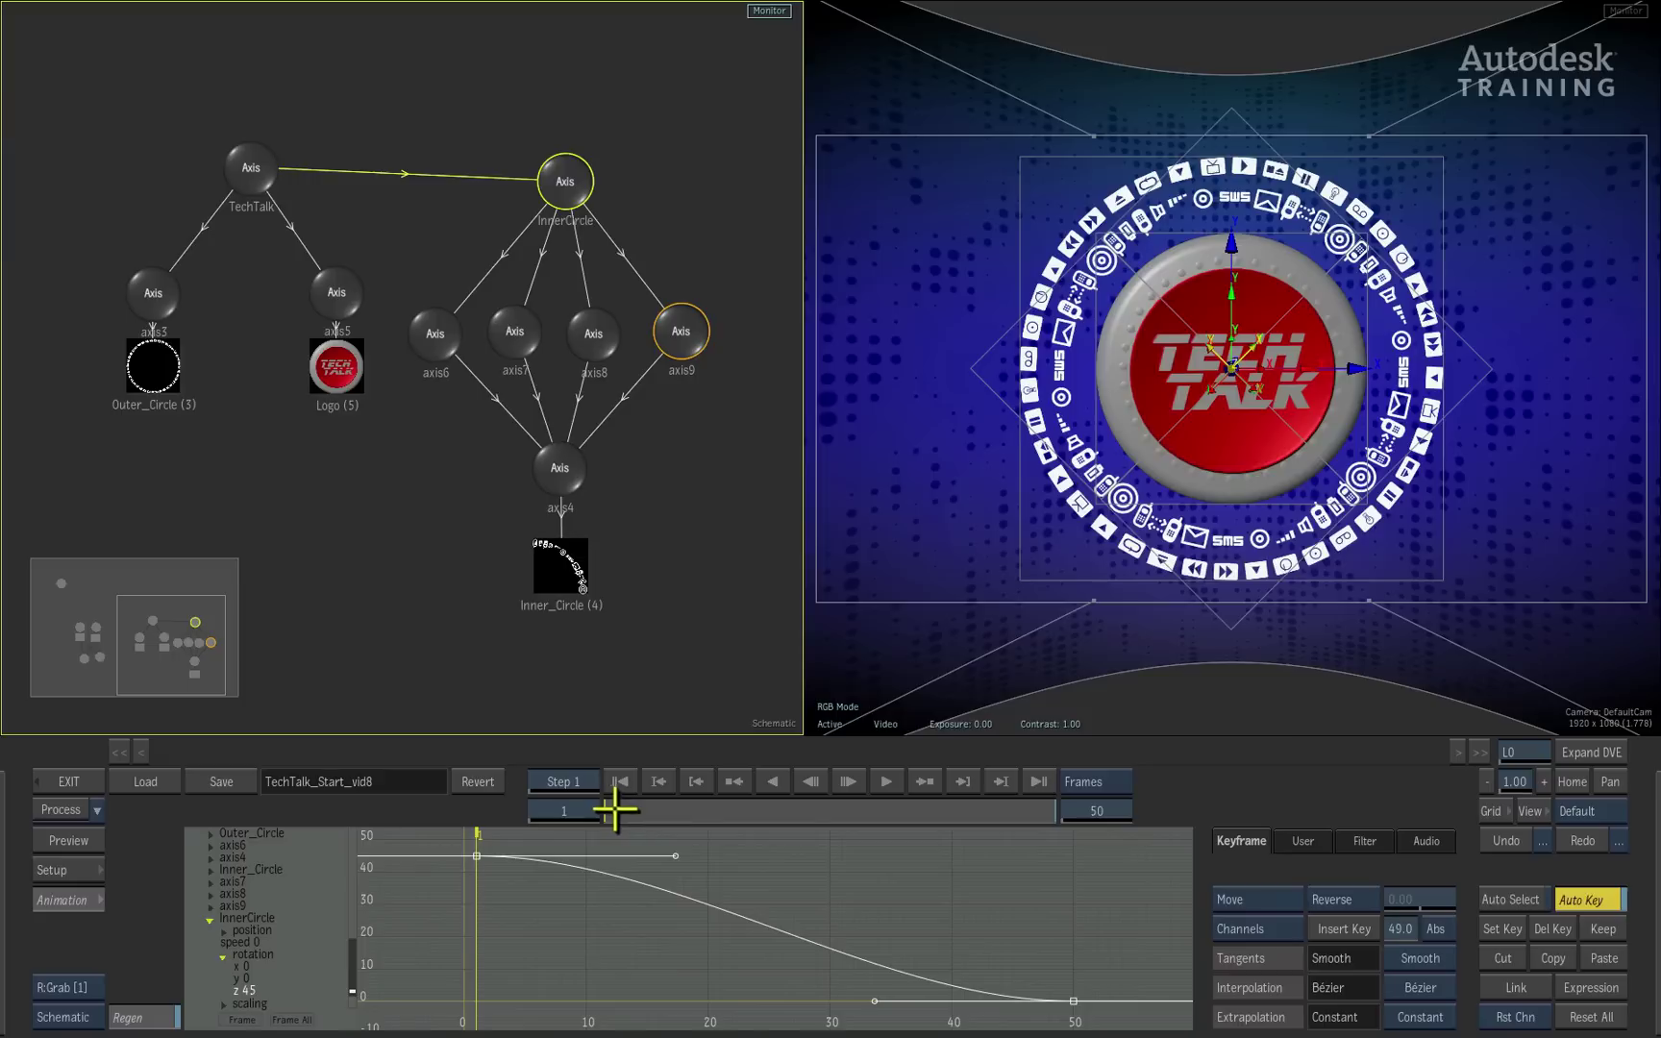
left_click_drag(615, 812, 572, 815)
left_click(71, 900)
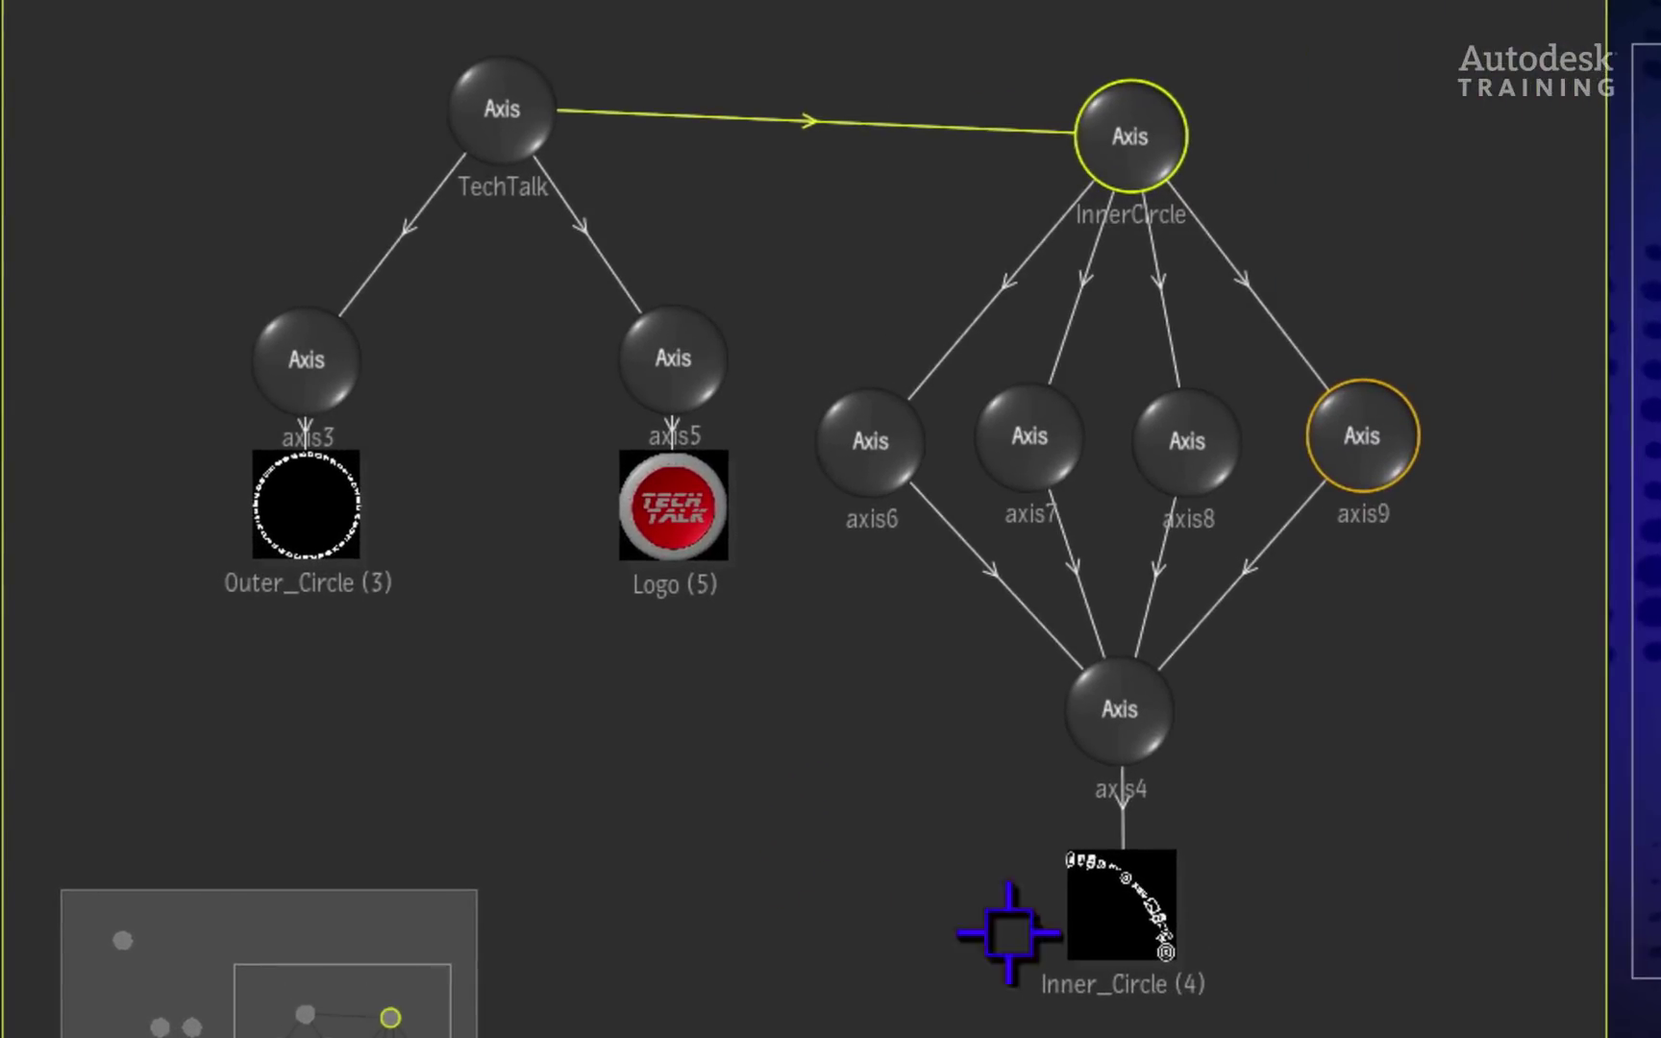
Set the Inner_Circle layer's Surface blend mode to Overlay
left_click(1122, 935)
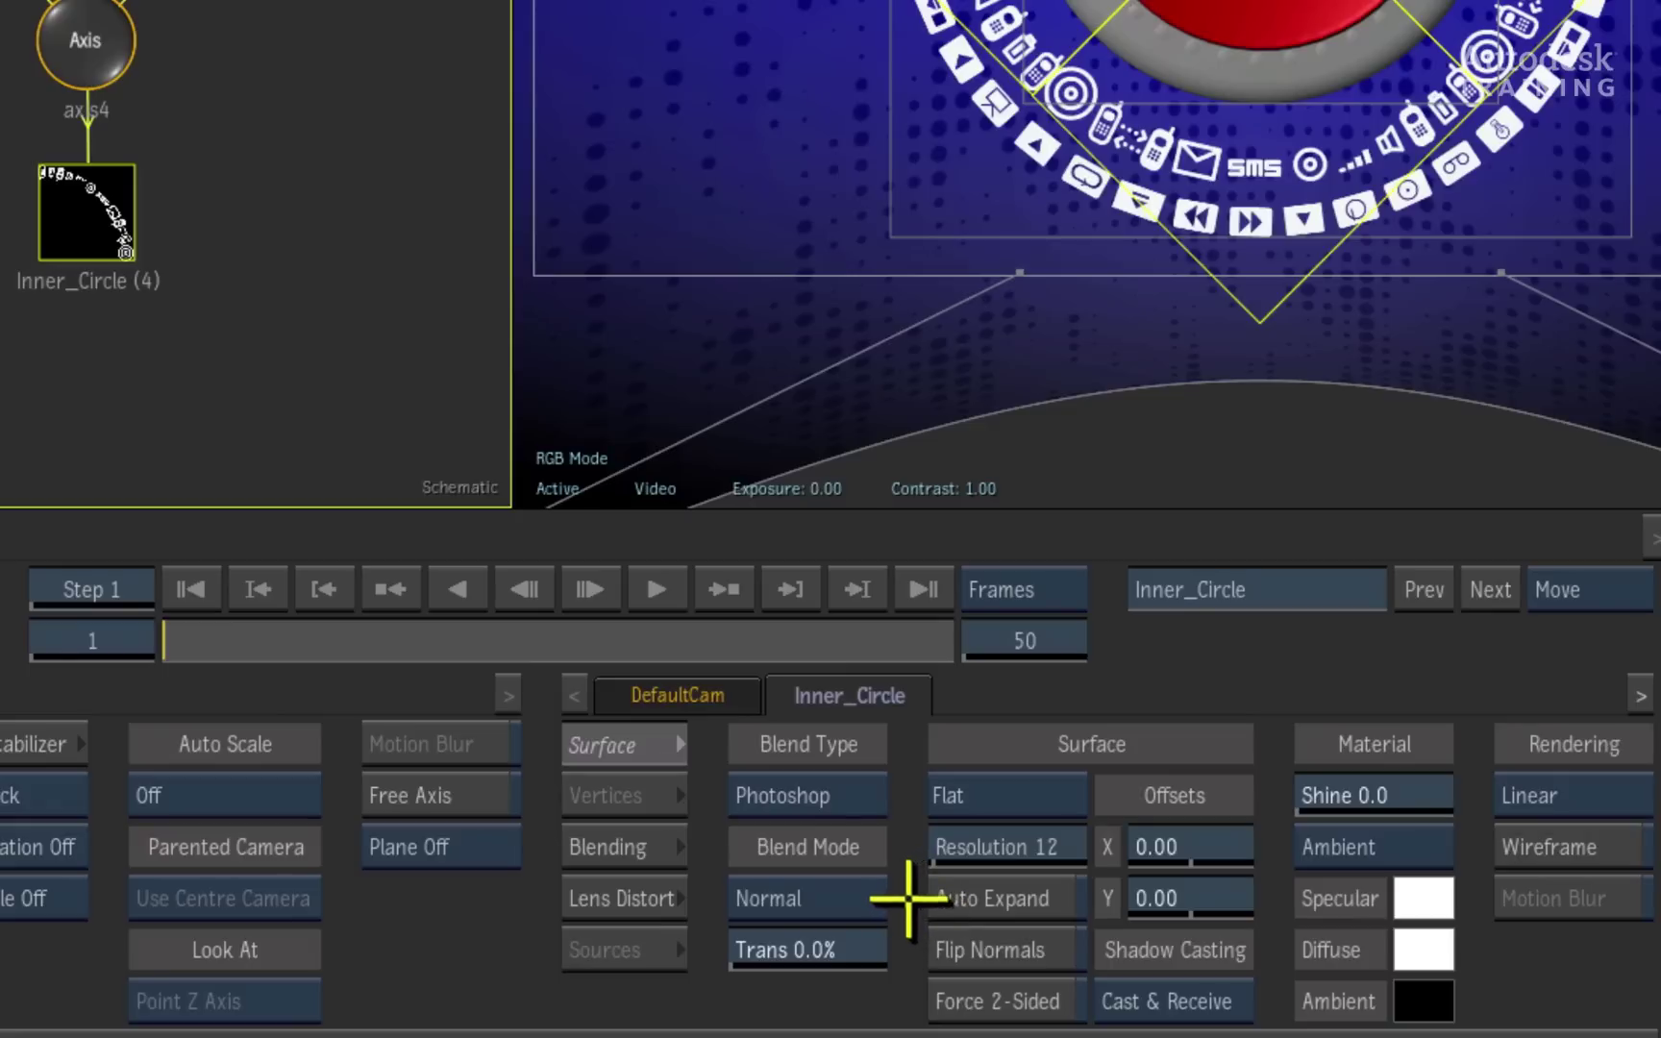
left_click(862, 900)
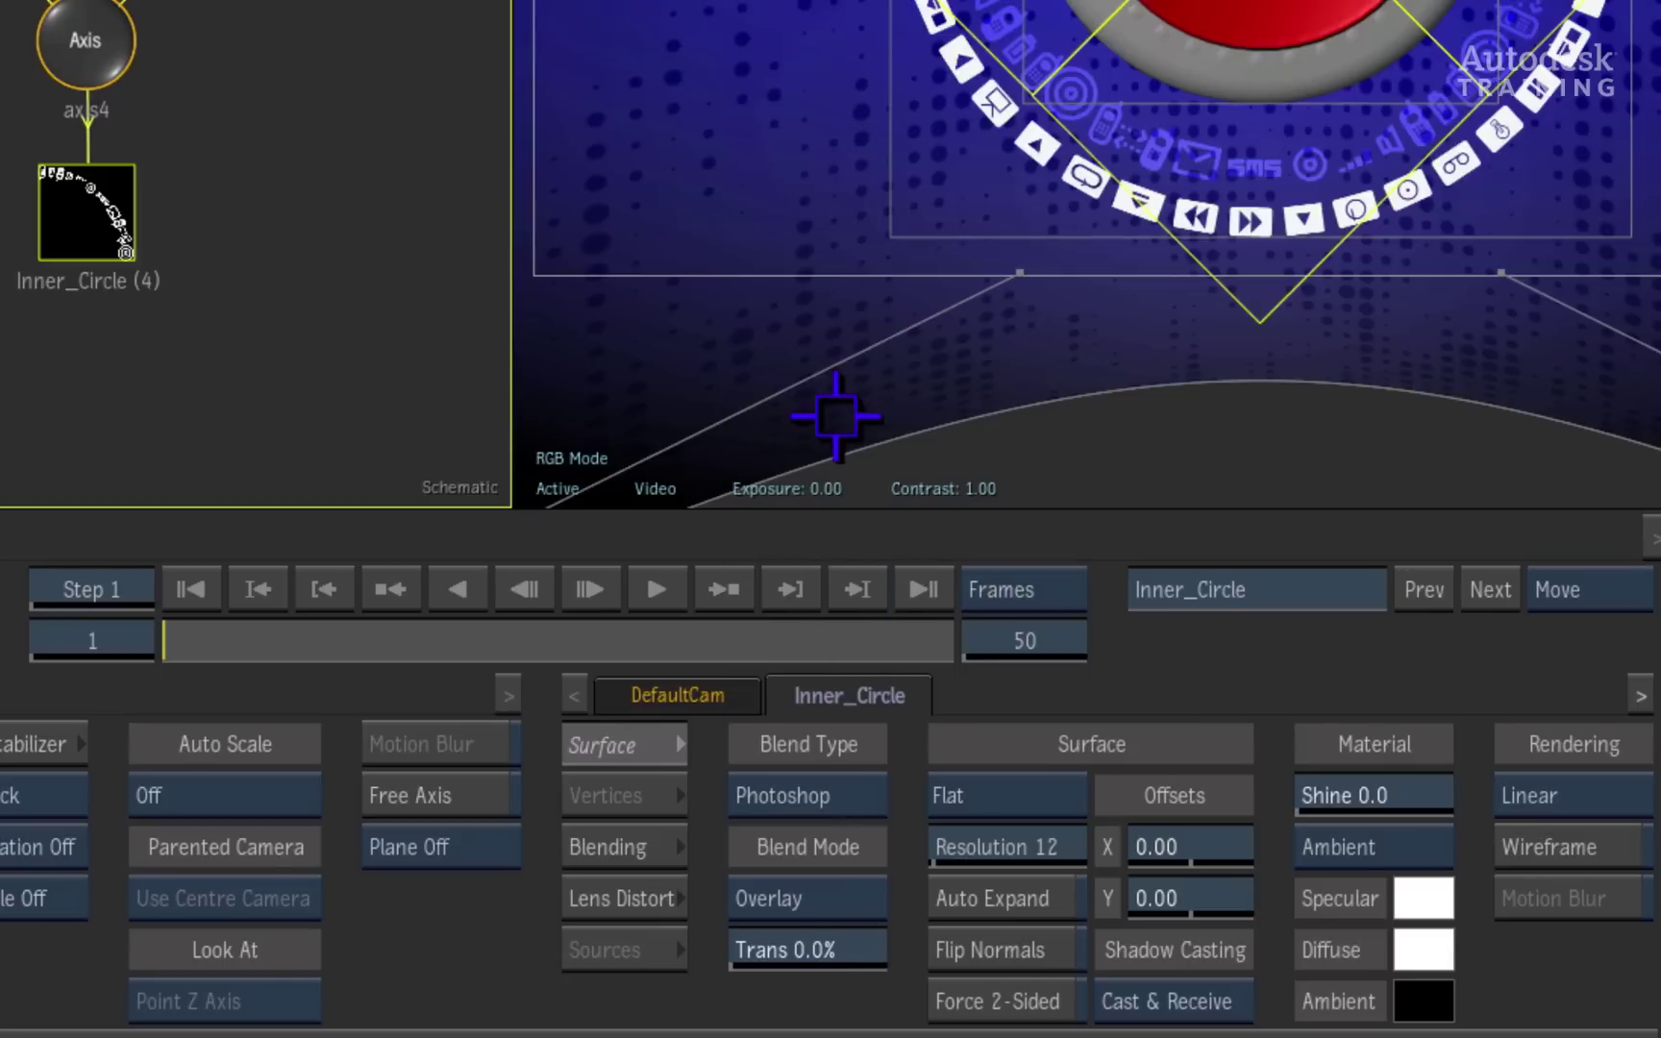
key("F4")
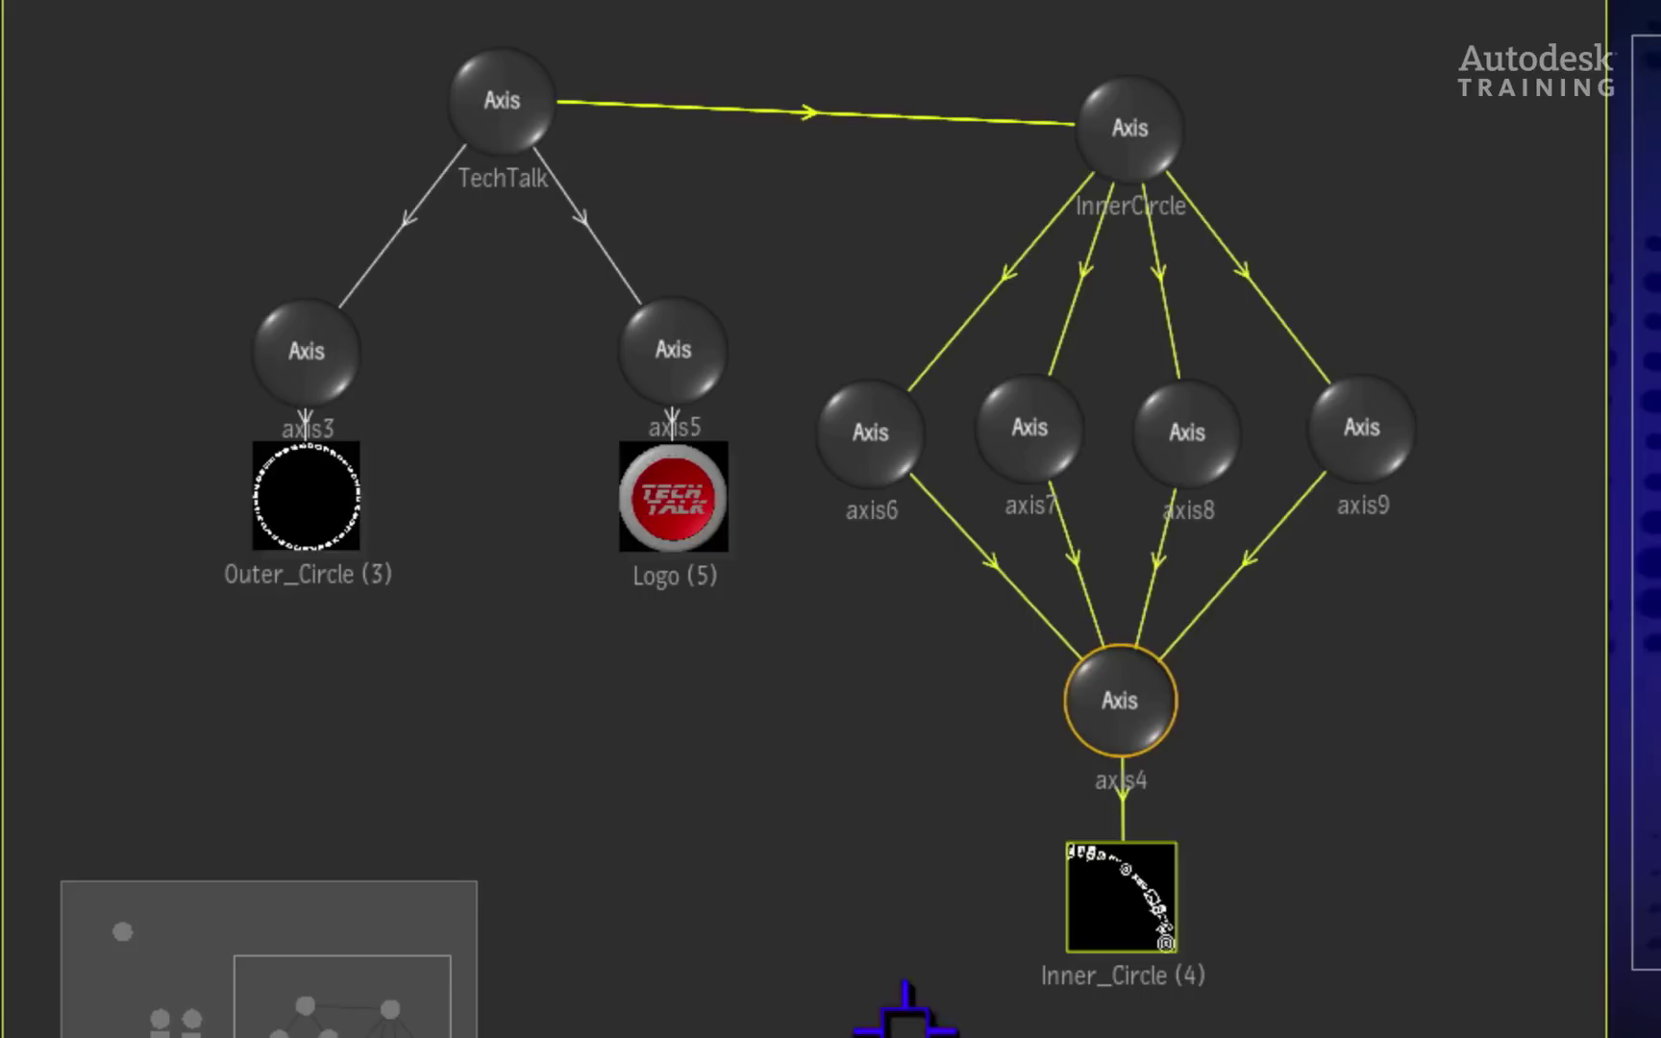
Give the Outer_Circle layer Overlay blending and preview the result at frame 26
left_click(289, 520)
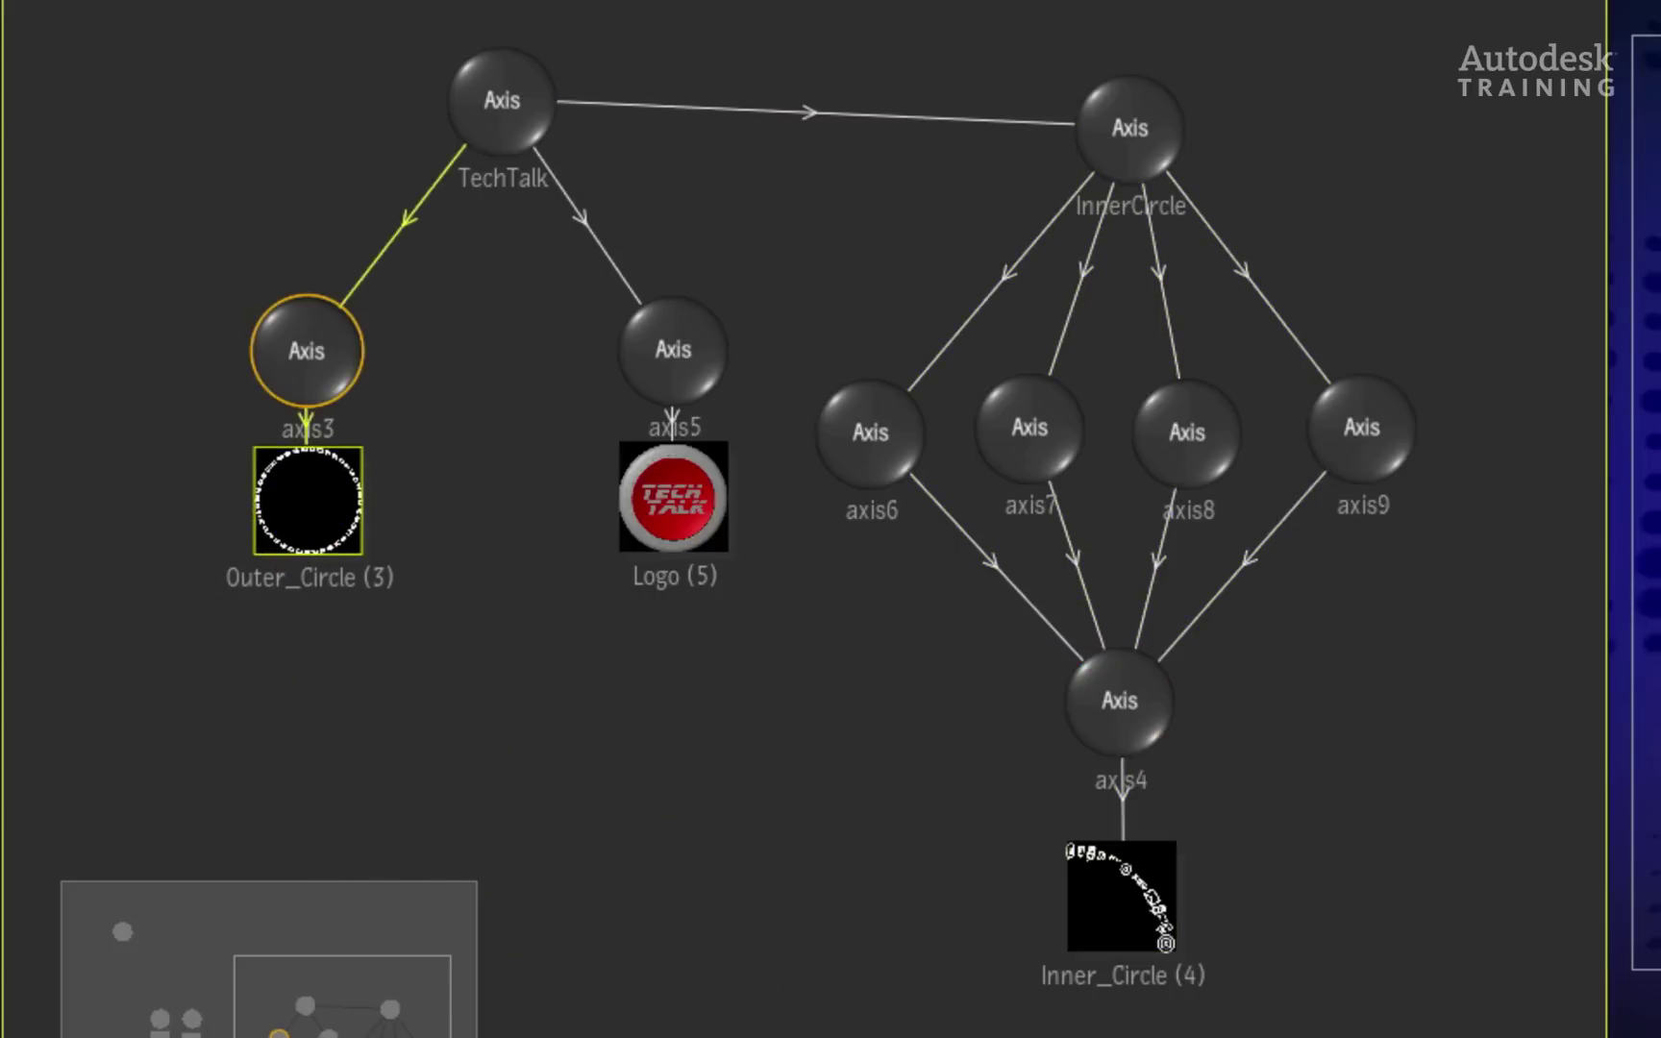
key("F4")
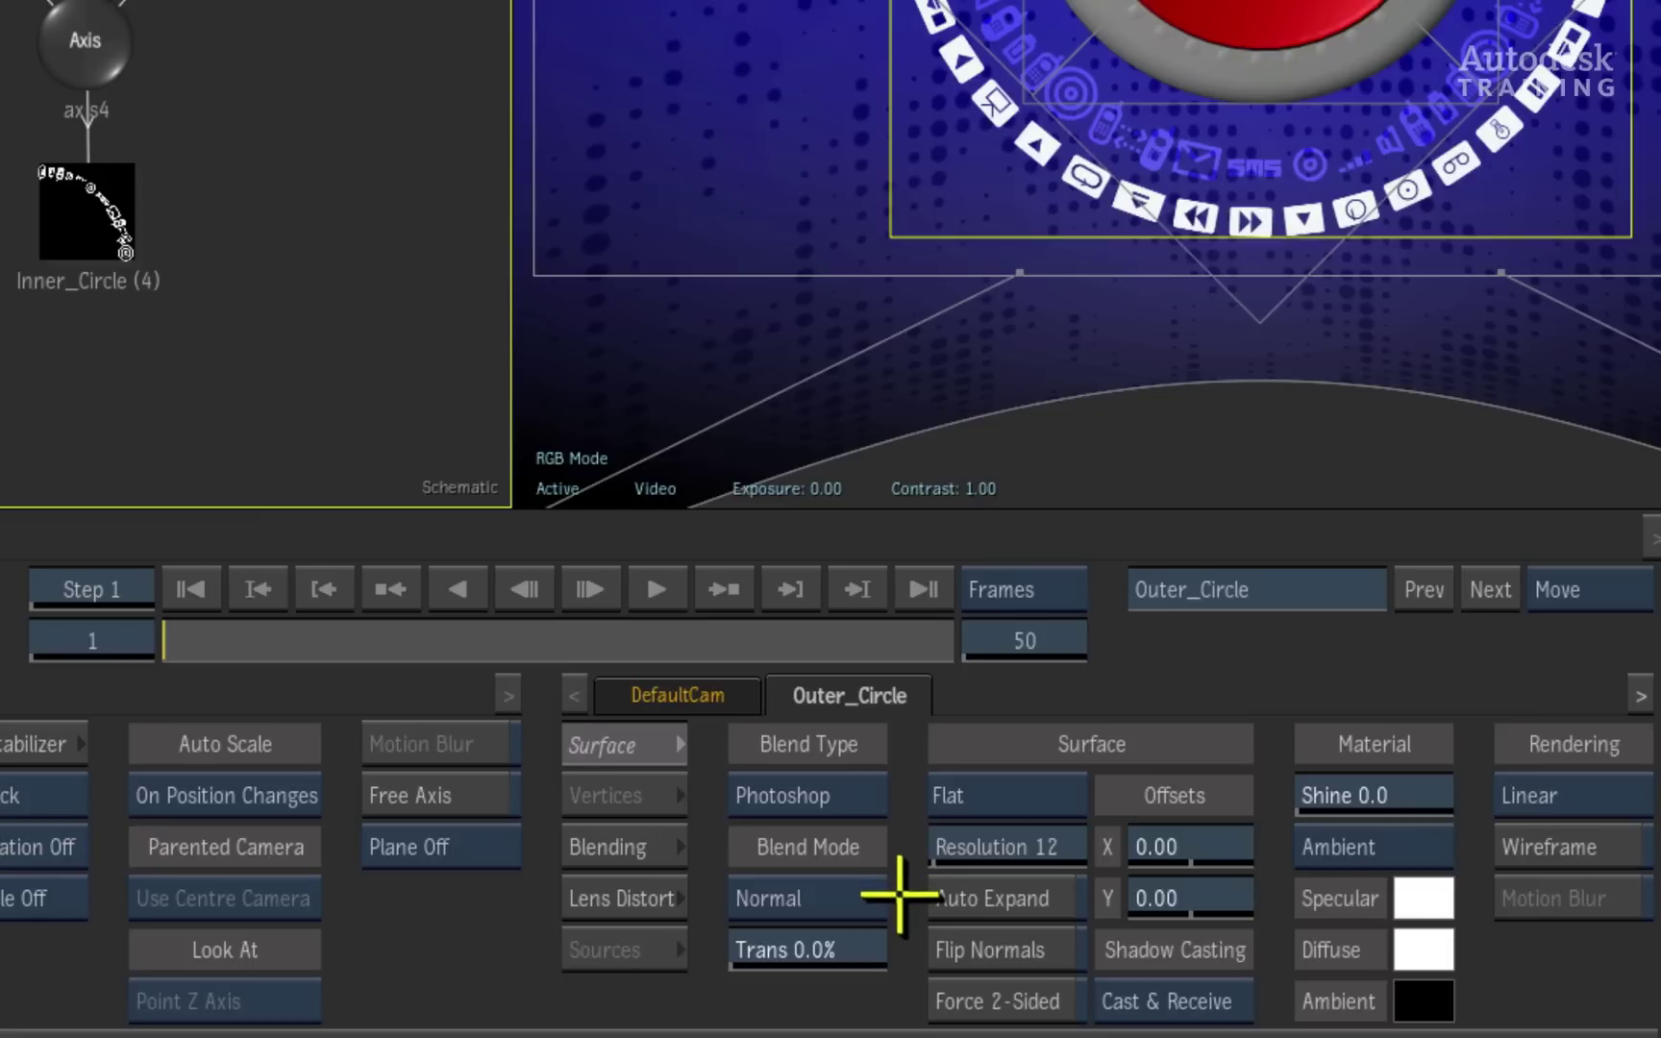
left_click(878, 895)
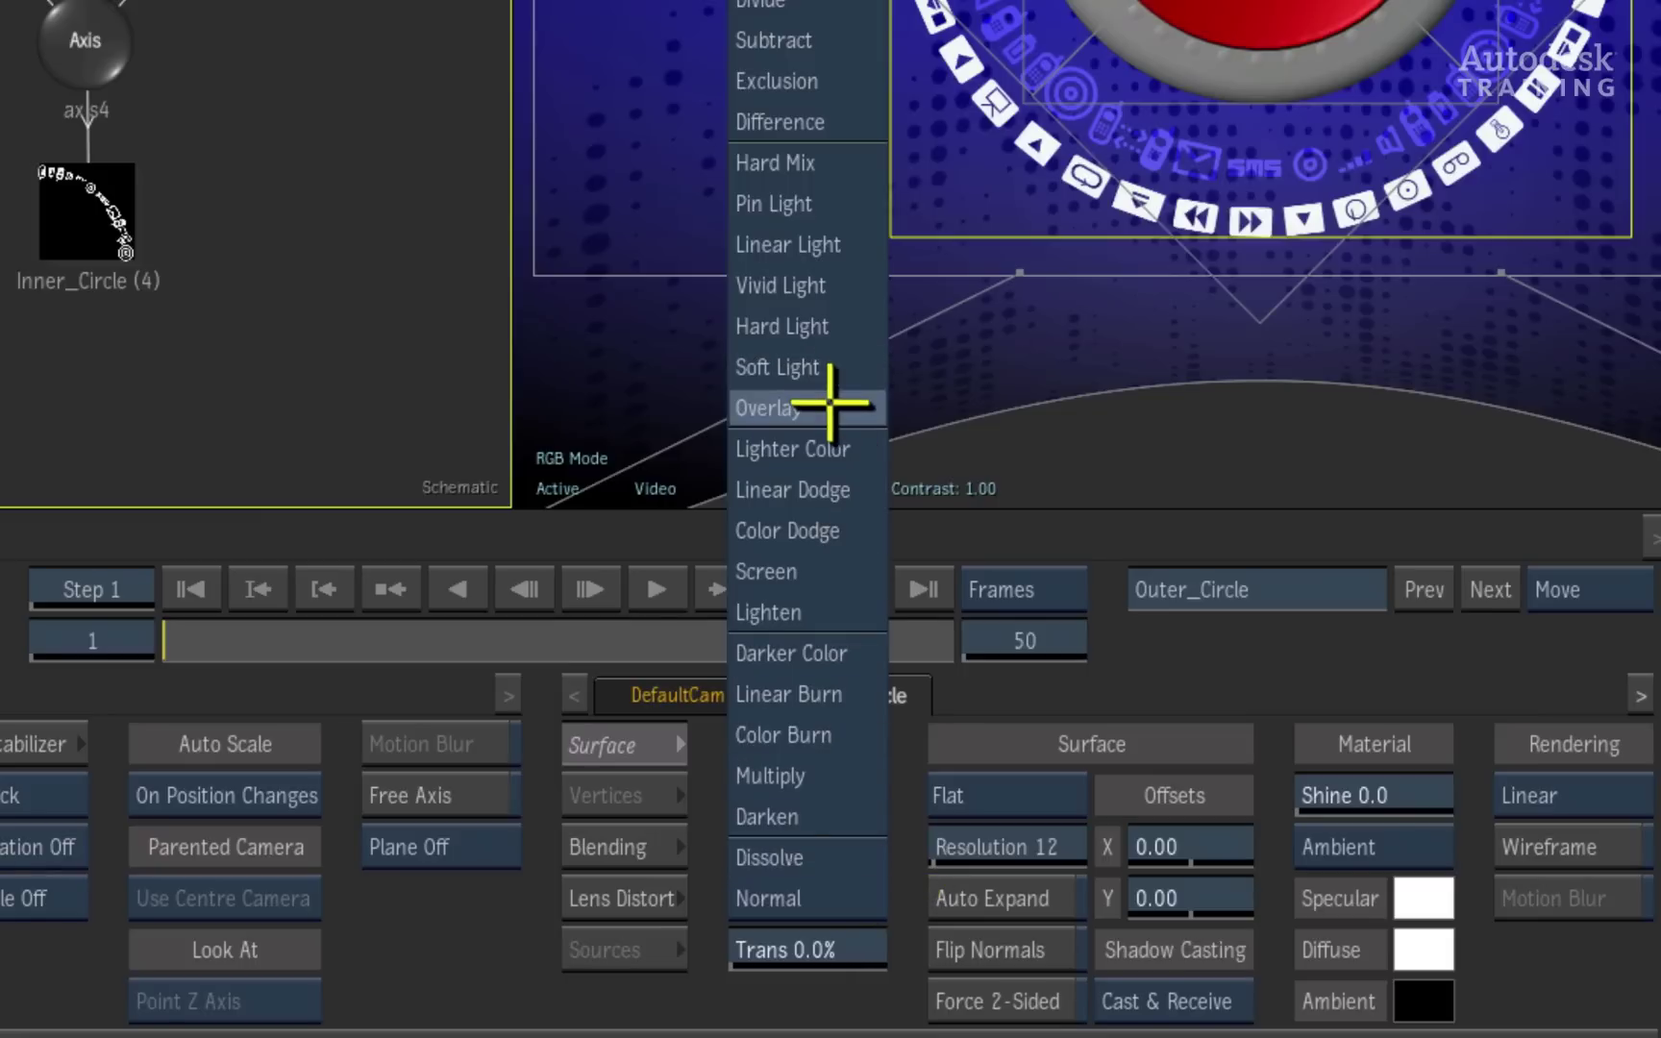
left_click(829, 406)
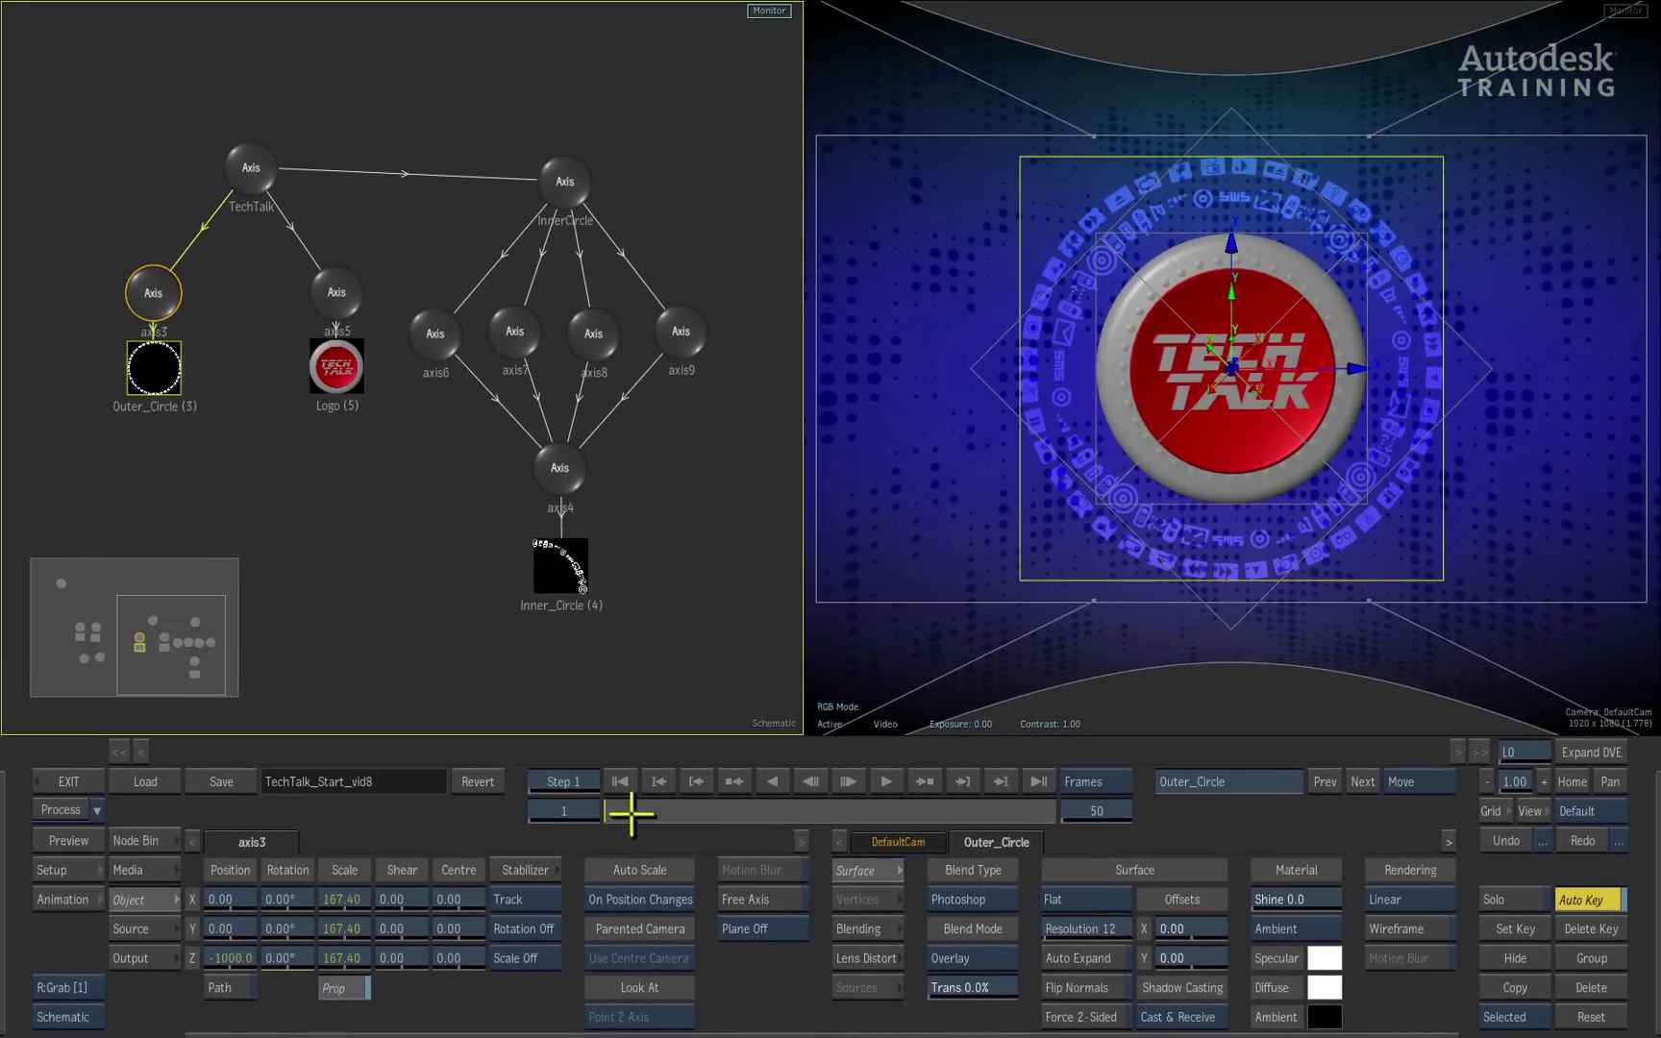
left_click_drag(632, 812, 573, 810)
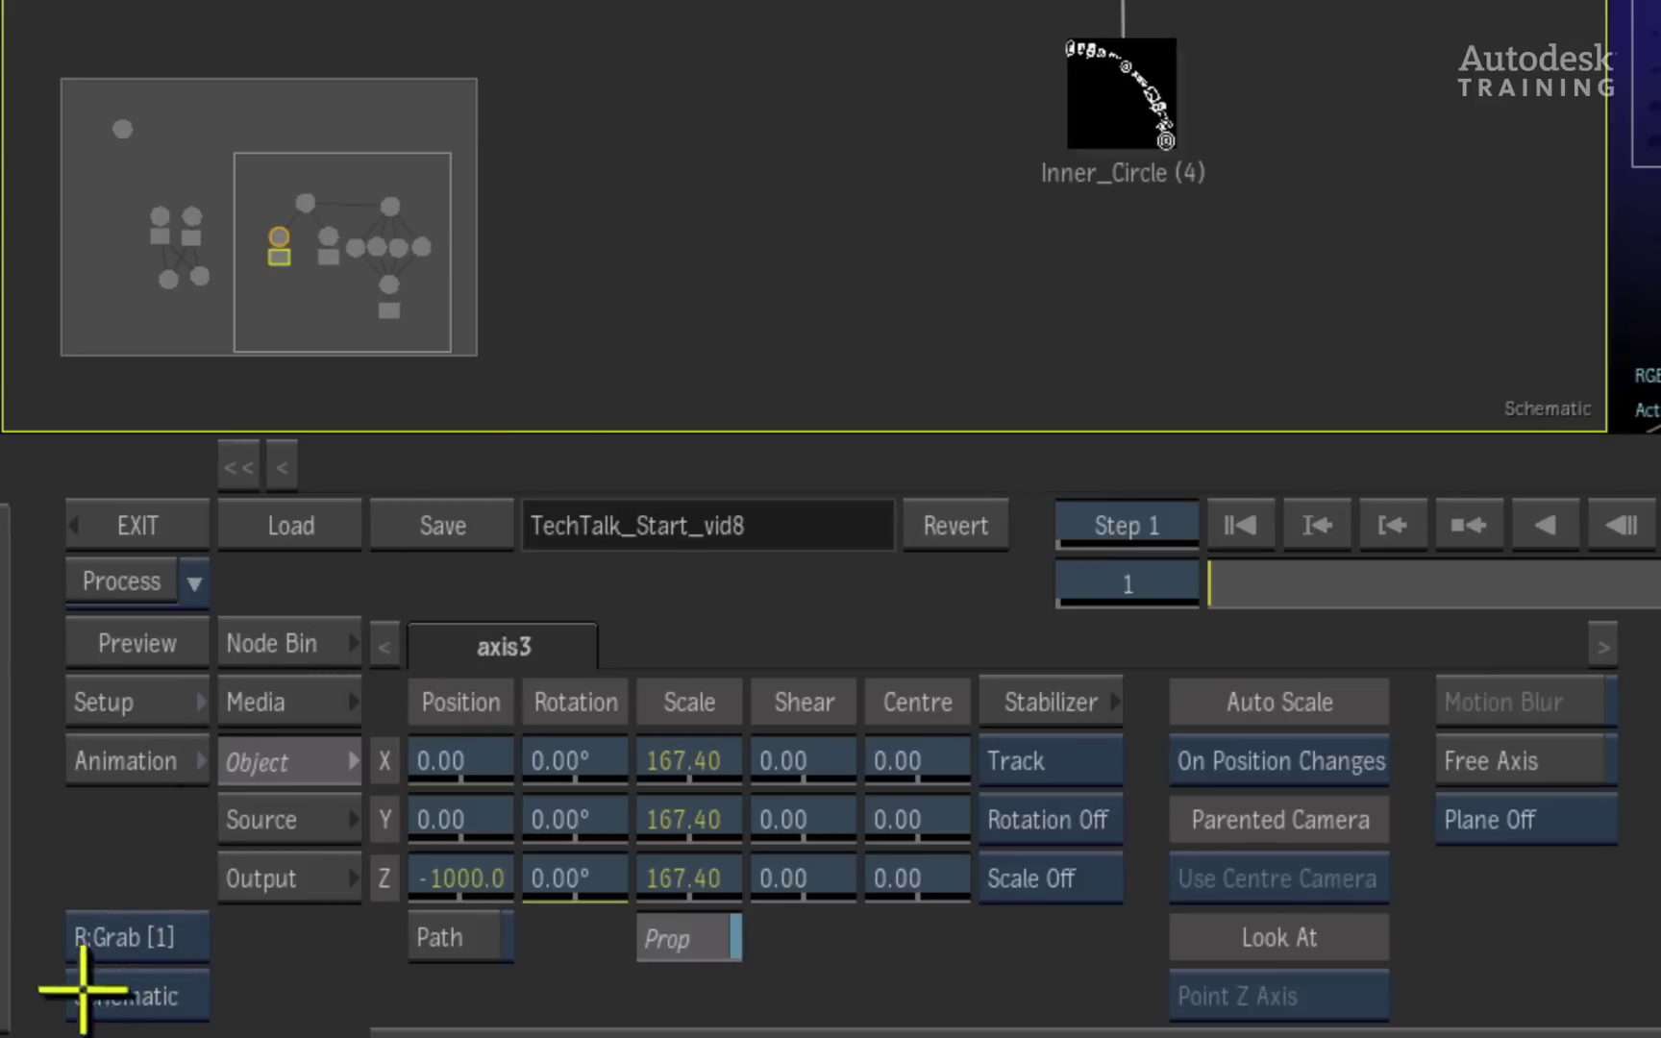
Switch the left viewport to the Top view and zoom out to show the camera frustum
left_click(190, 993)
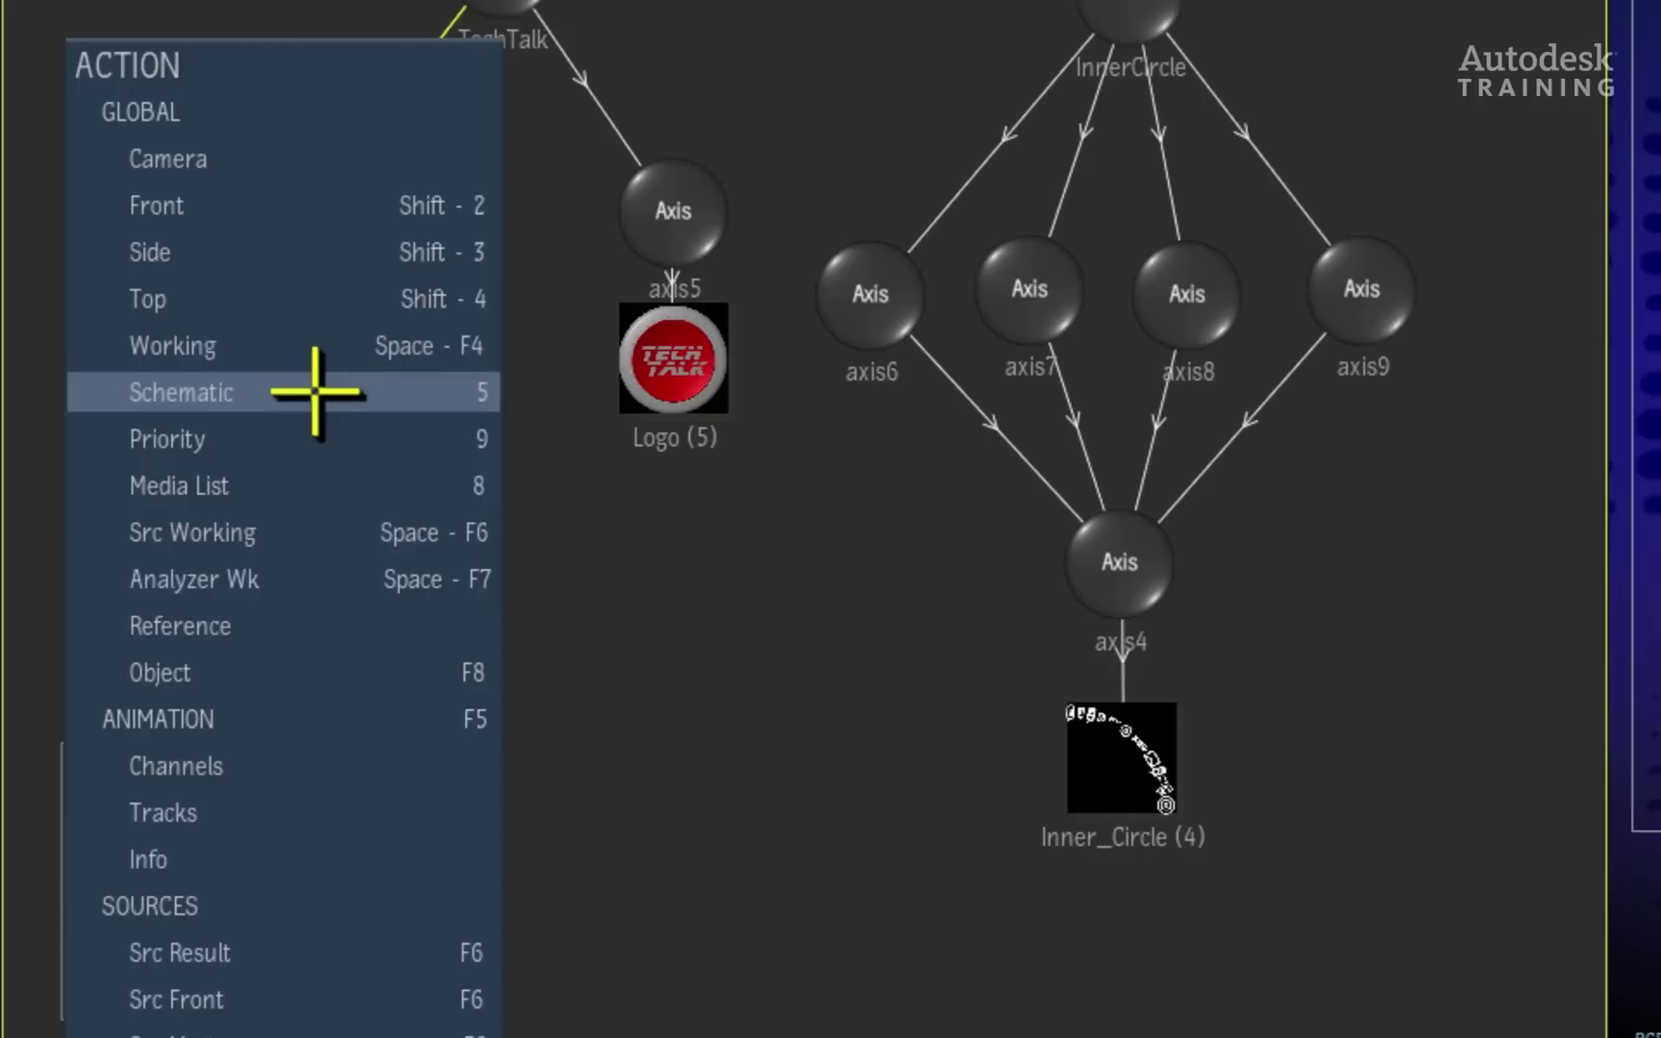
left_click(307, 299)
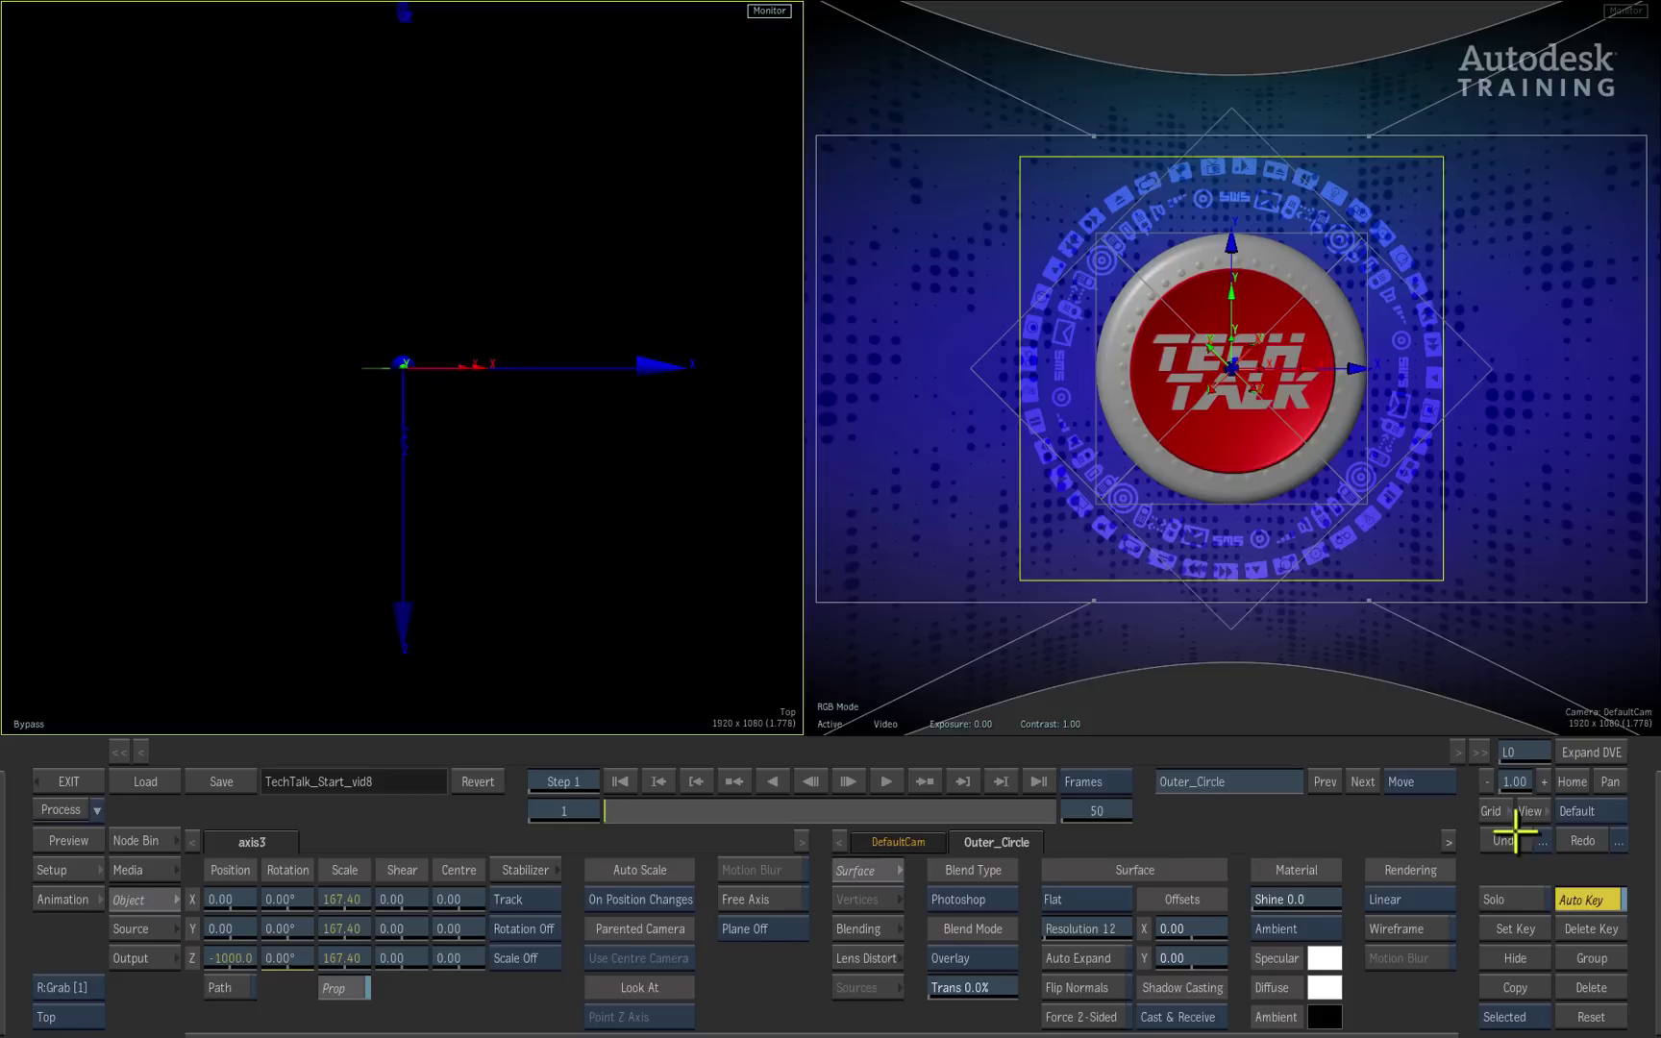
left_click_drag(1523, 783, 1455, 790)
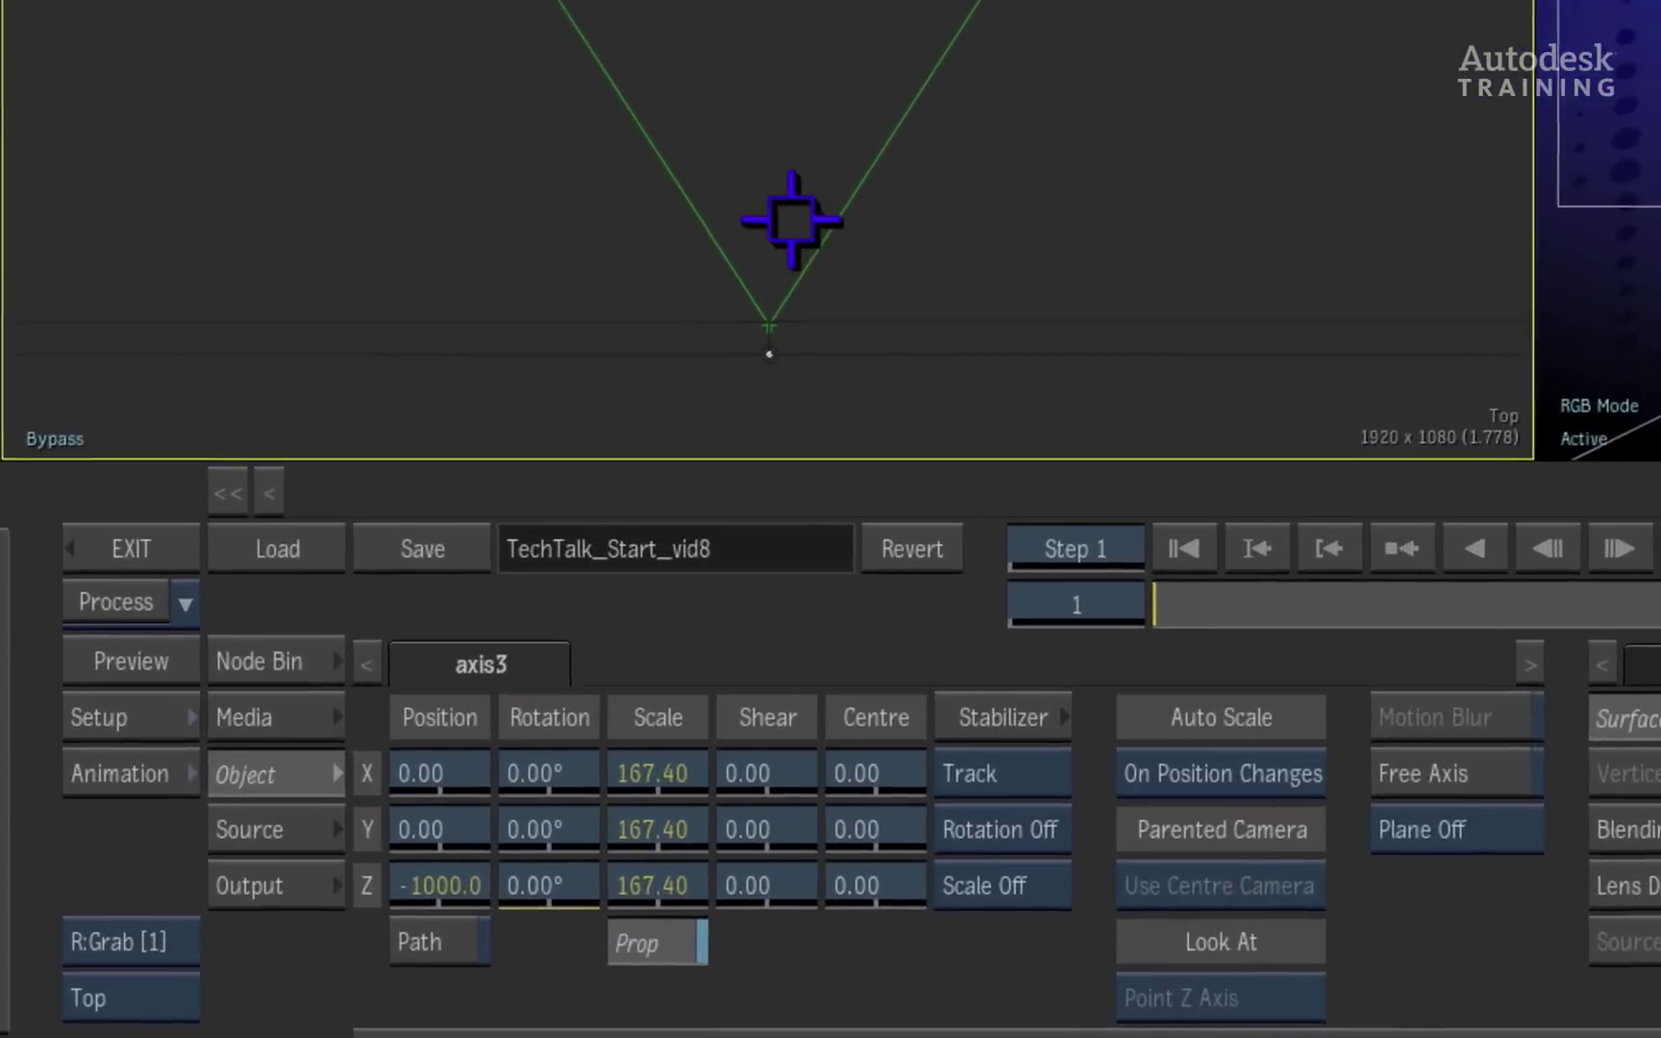
Move DefaultCam to Eye X -299.7, Z 1496.7, leaving it in Target mode
left_click(687, 207)
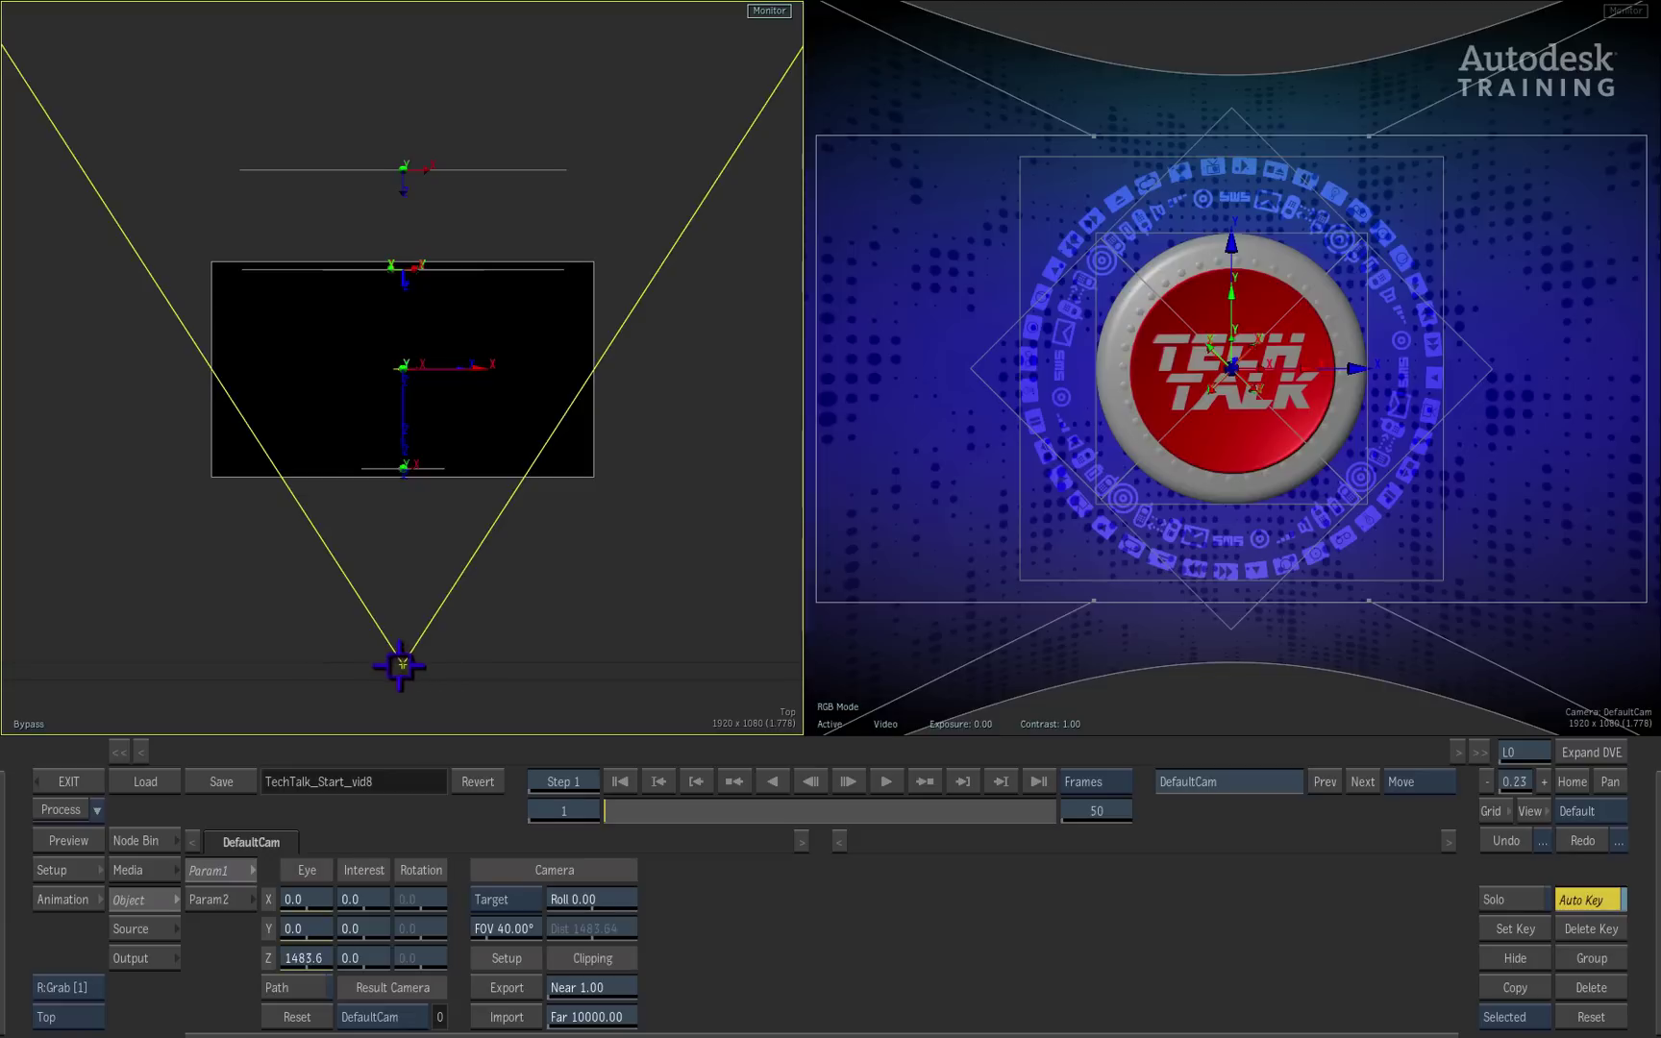
left_click_drag(401, 666, 359, 611)
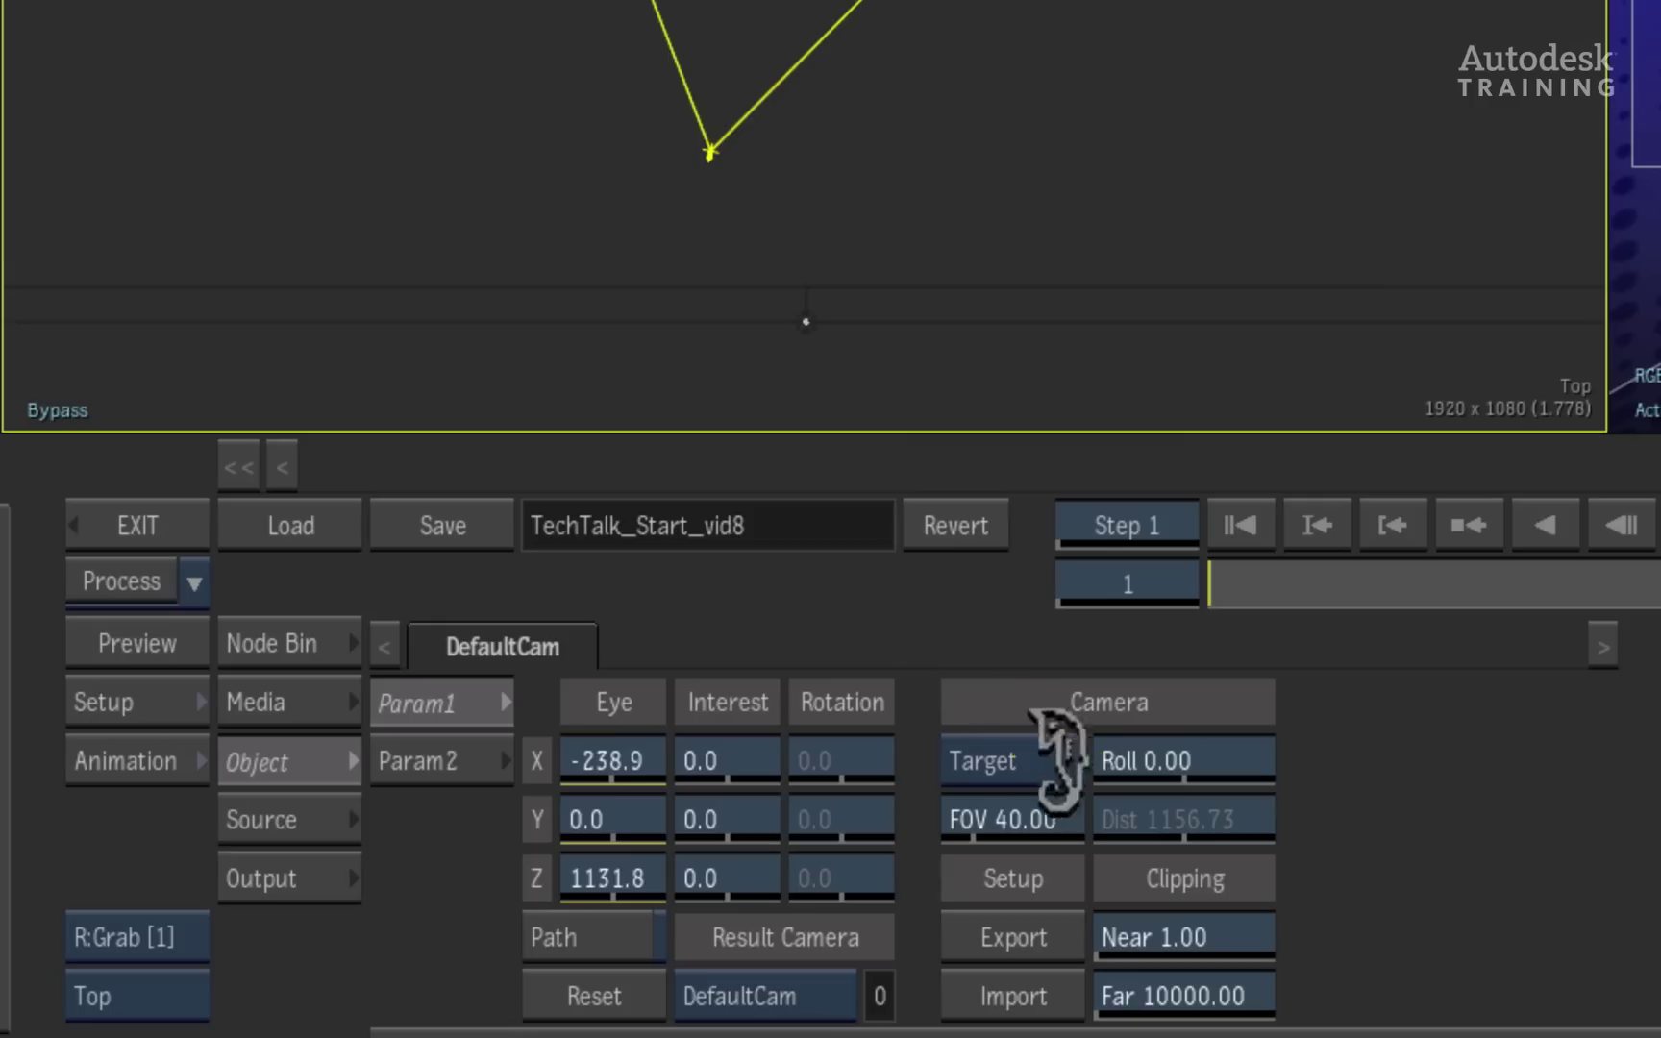
left_click(1067, 760)
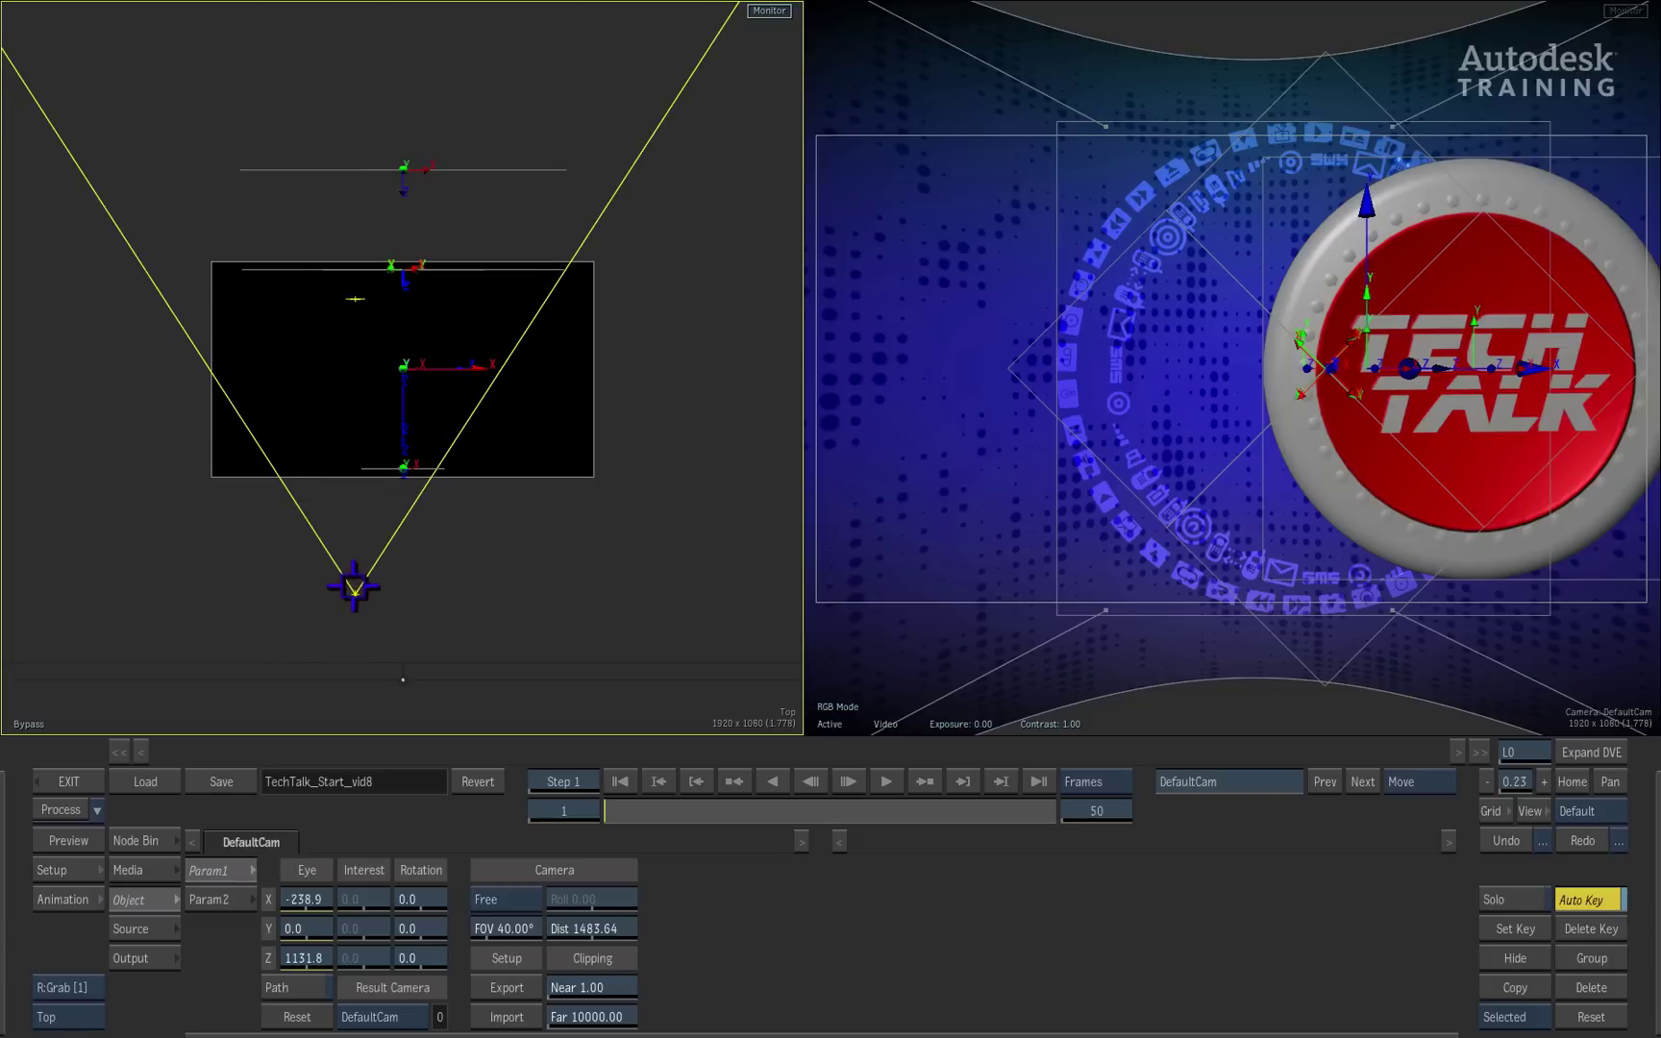
left_click_drag(354, 587, 361, 690)
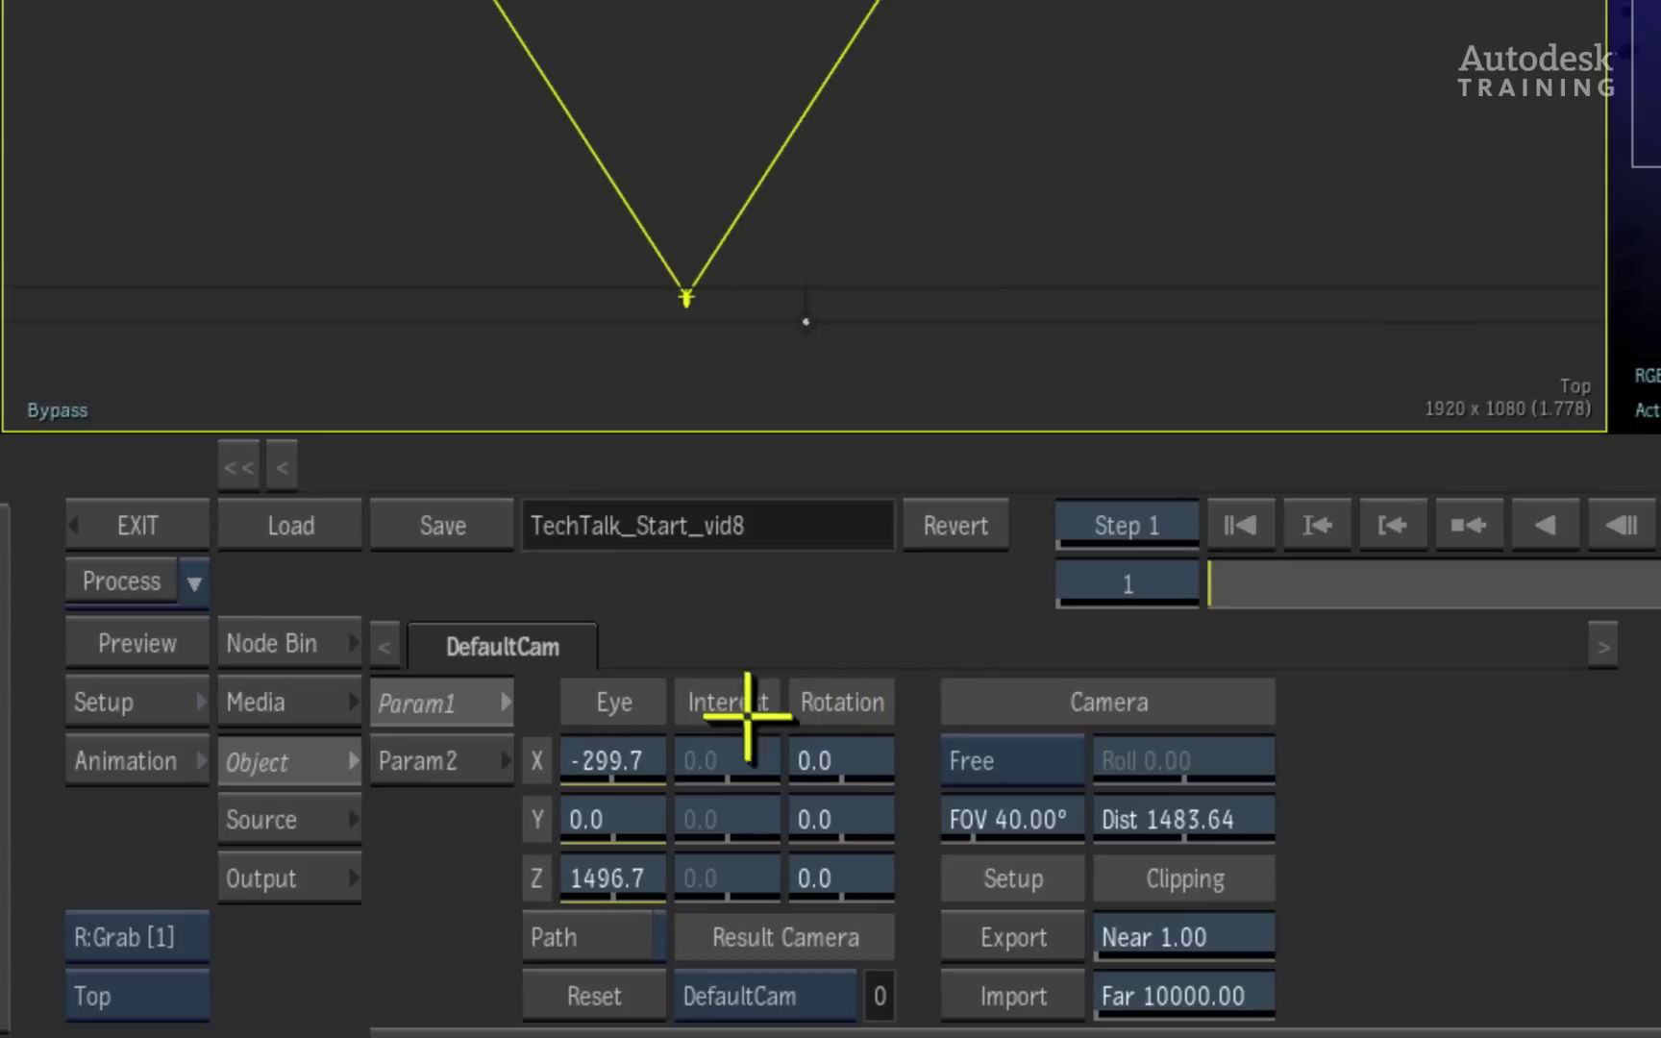
left_click(982, 784)
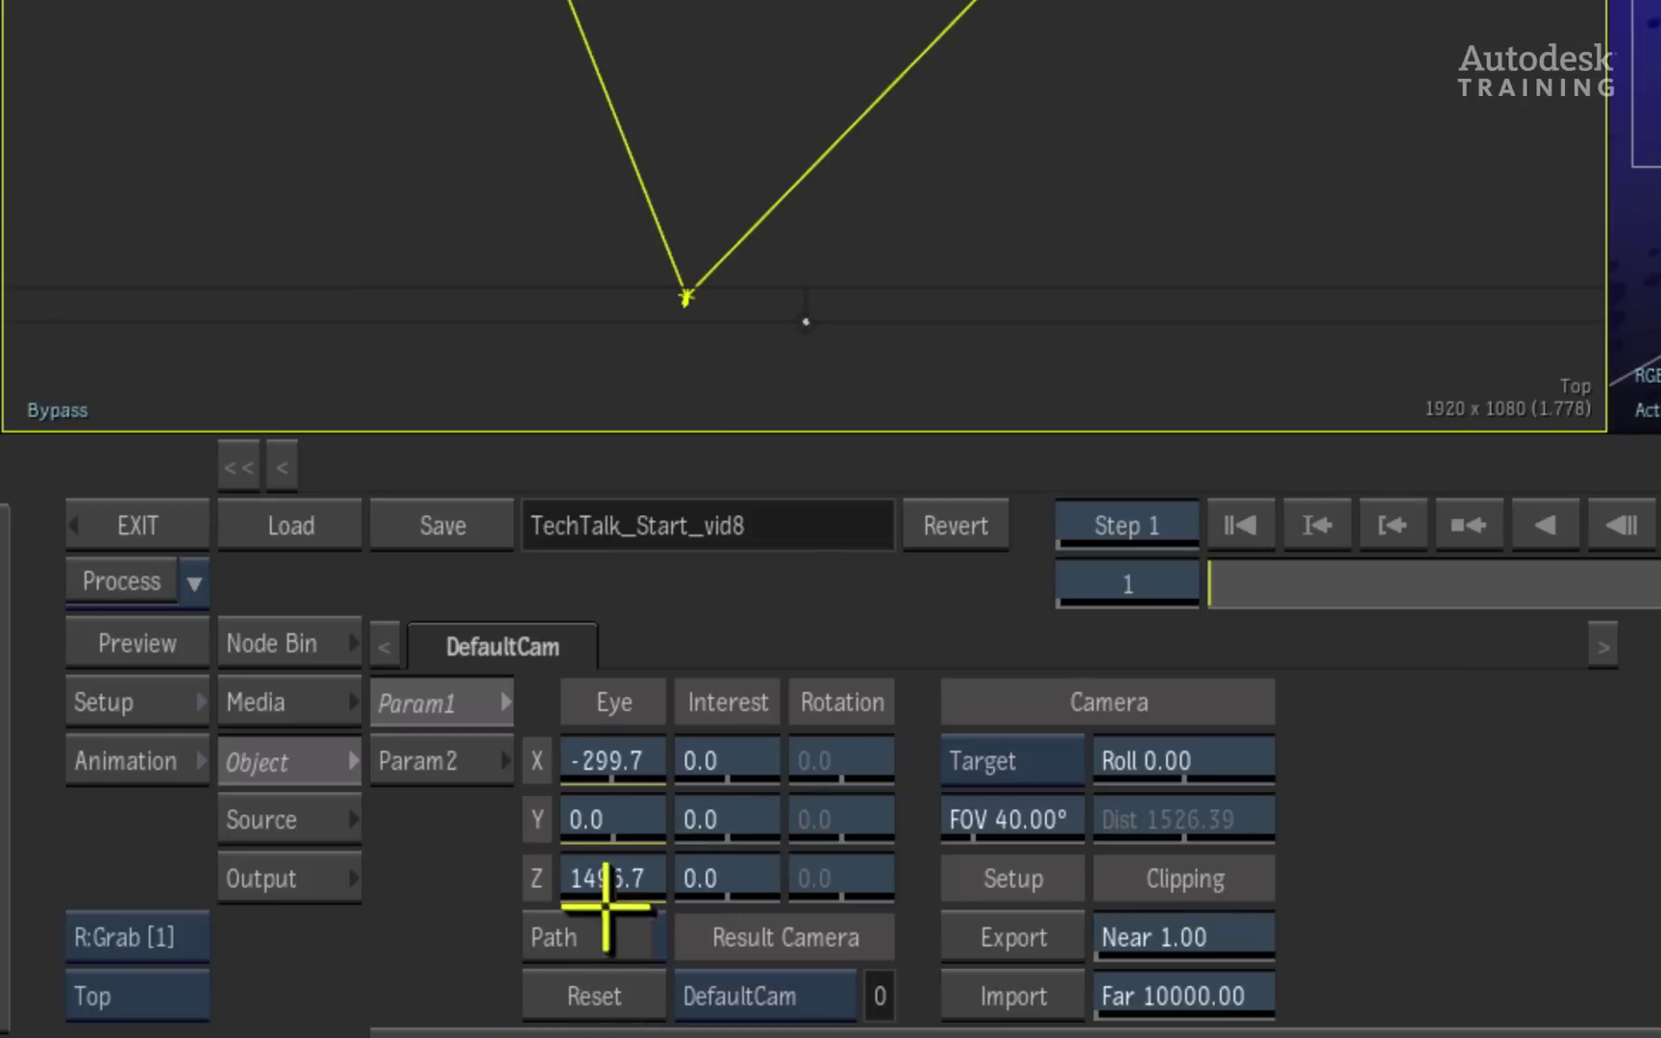
Reset DefaultCam, then move its eye to X -1607.2, Z 11.1 and interest Z to -1013.0
left_click(627, 990)
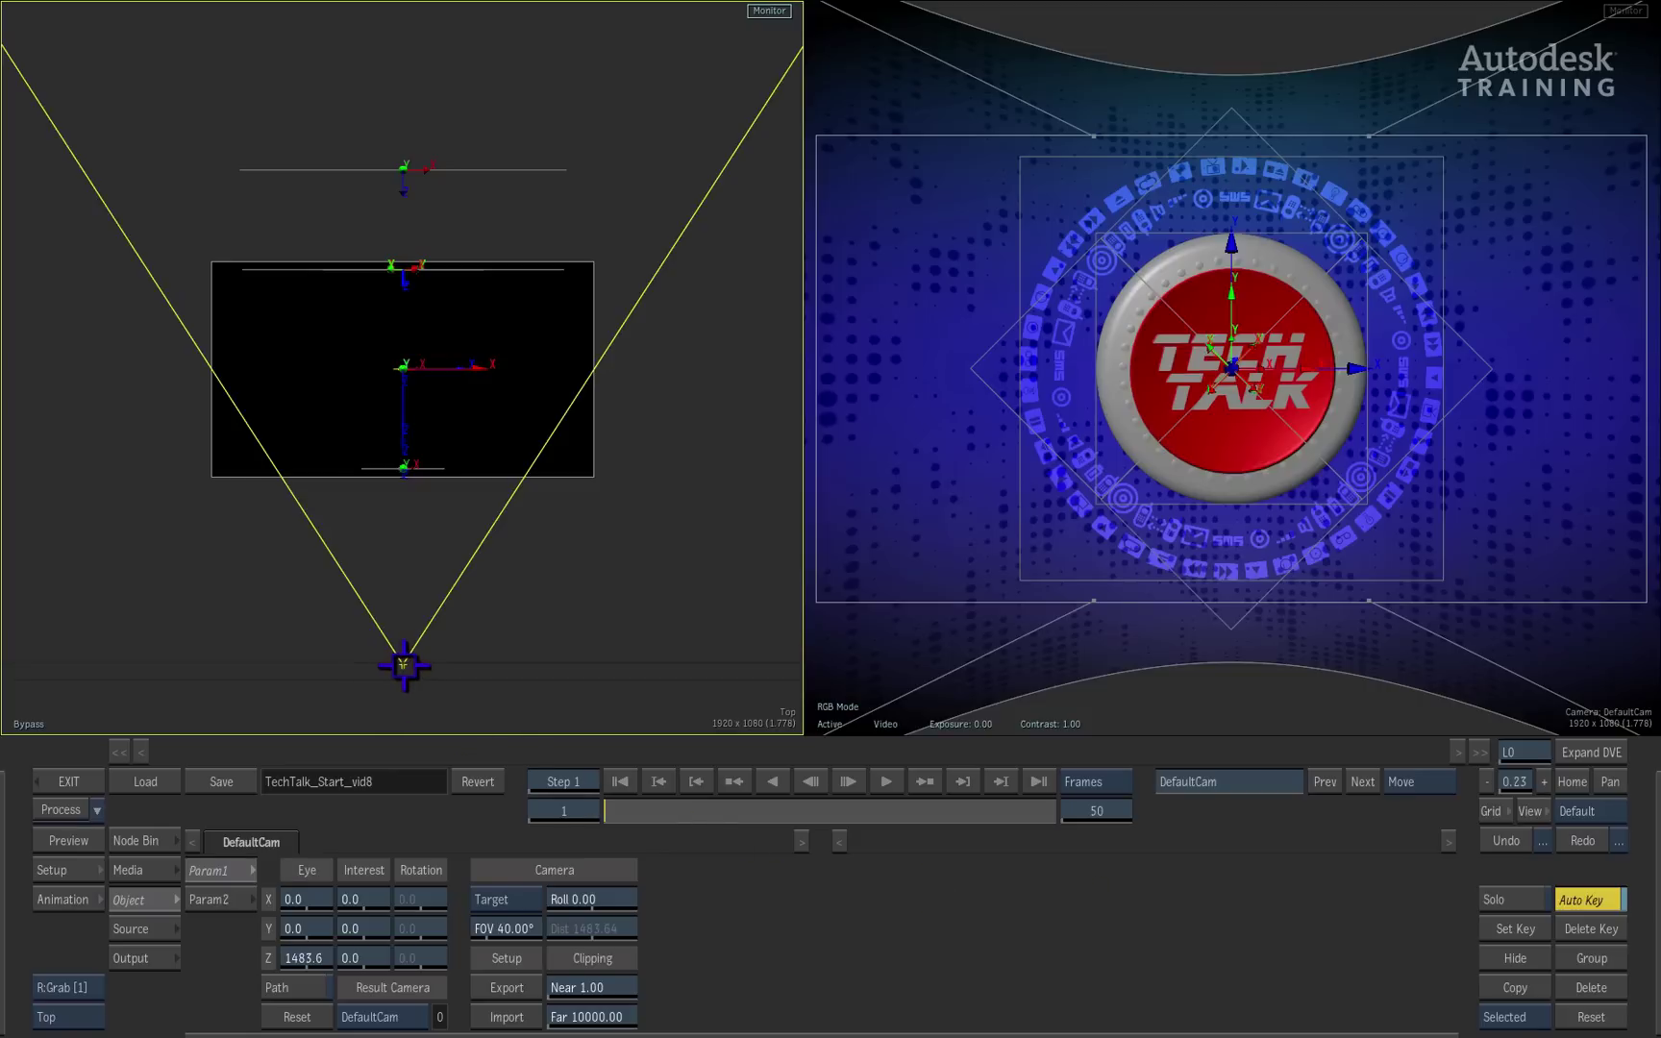
left_click_drag(404, 665, 82, 371)
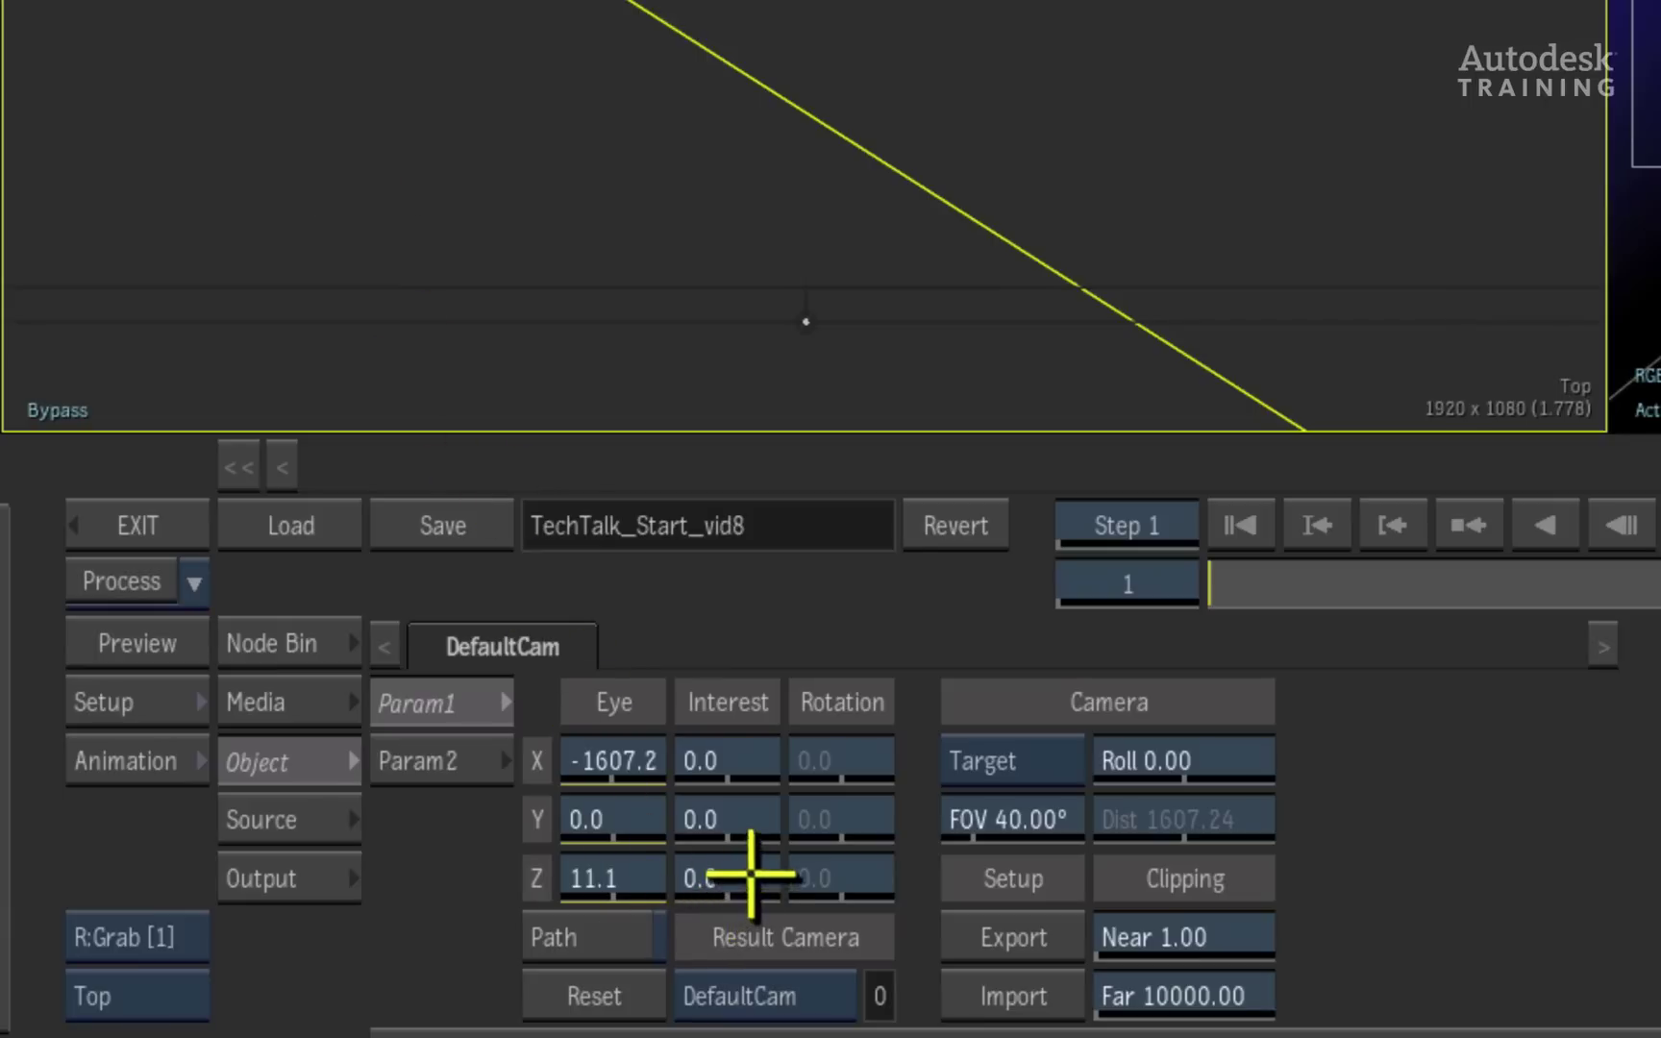
left_click_drag(751, 875, 537, 861)
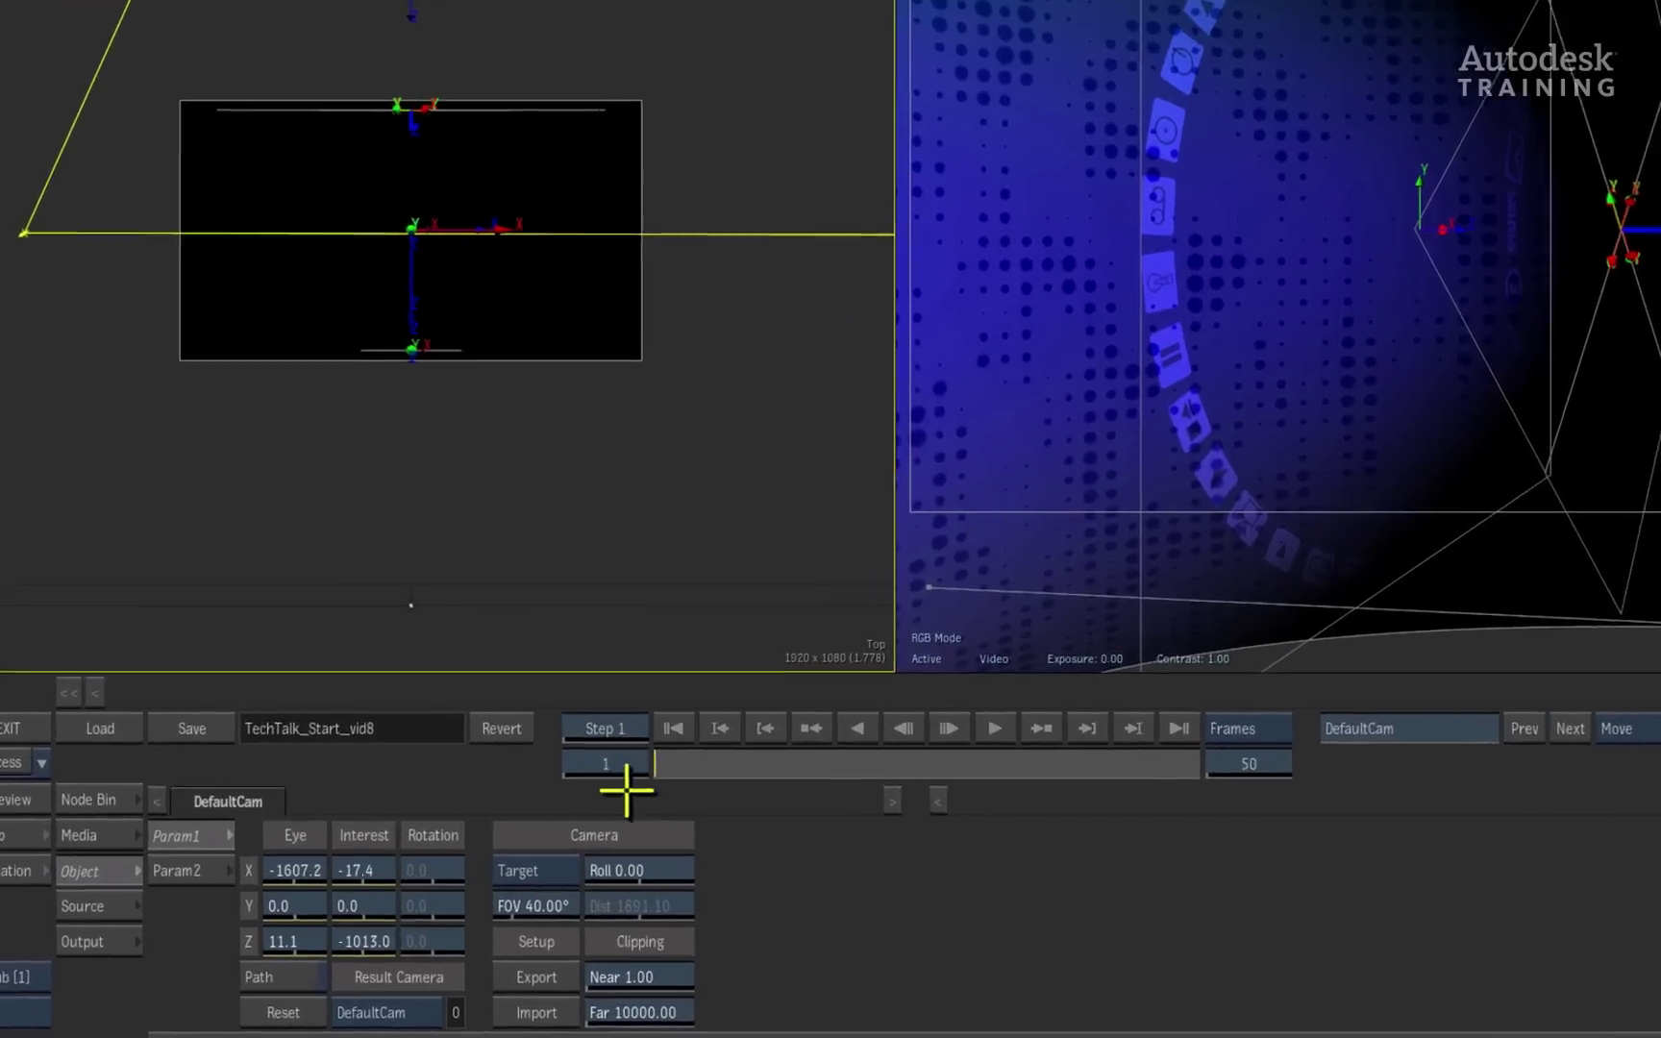
Go to frame 25 by entering it on the calculator
left_click(564, 811)
left_click(545, 753)
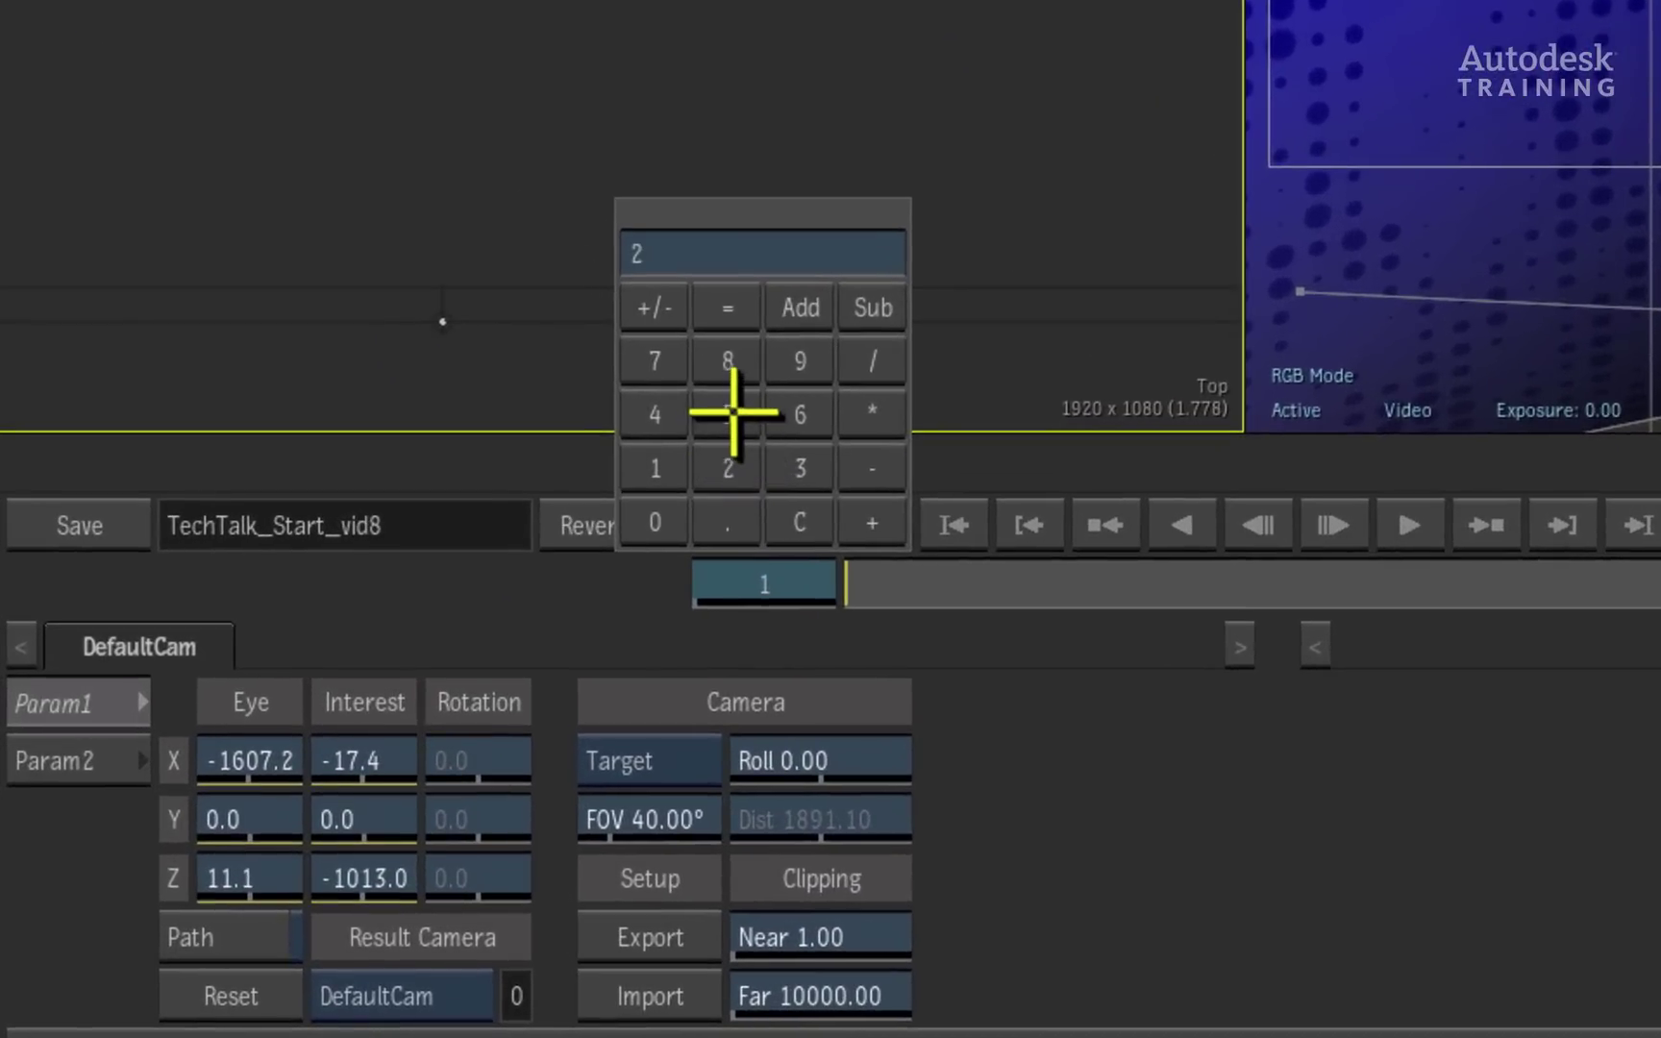
left_click(733, 415)
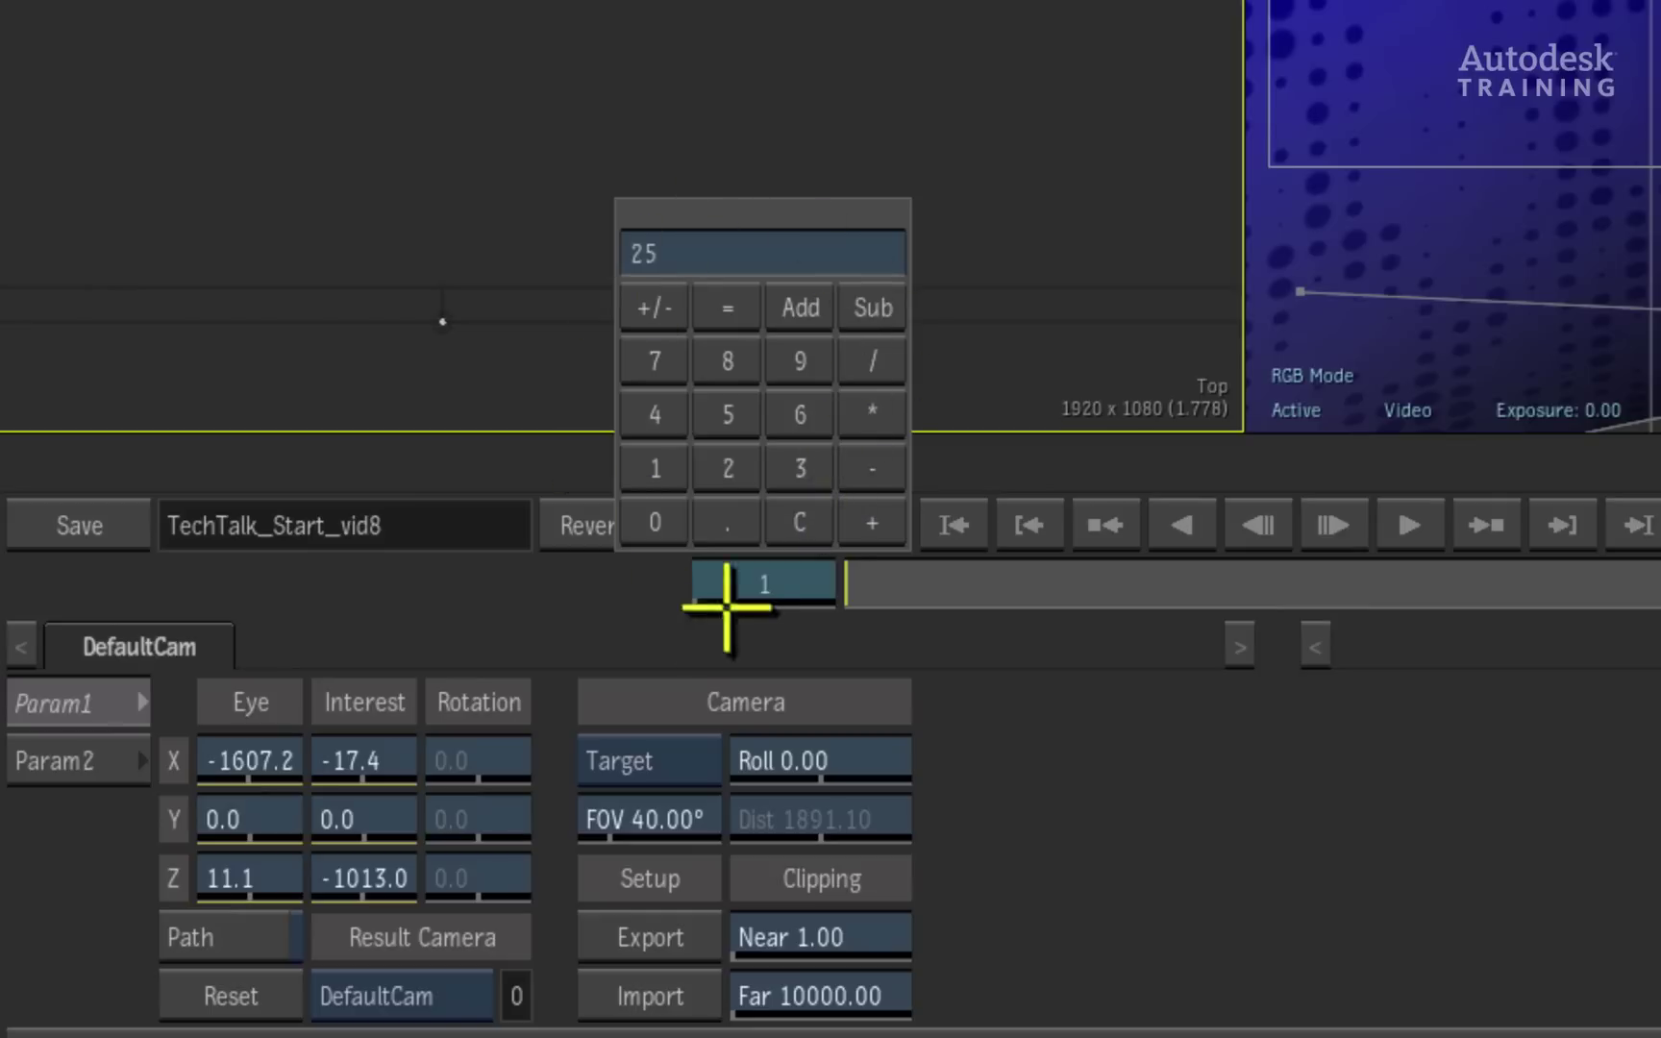
left_click(730, 253)
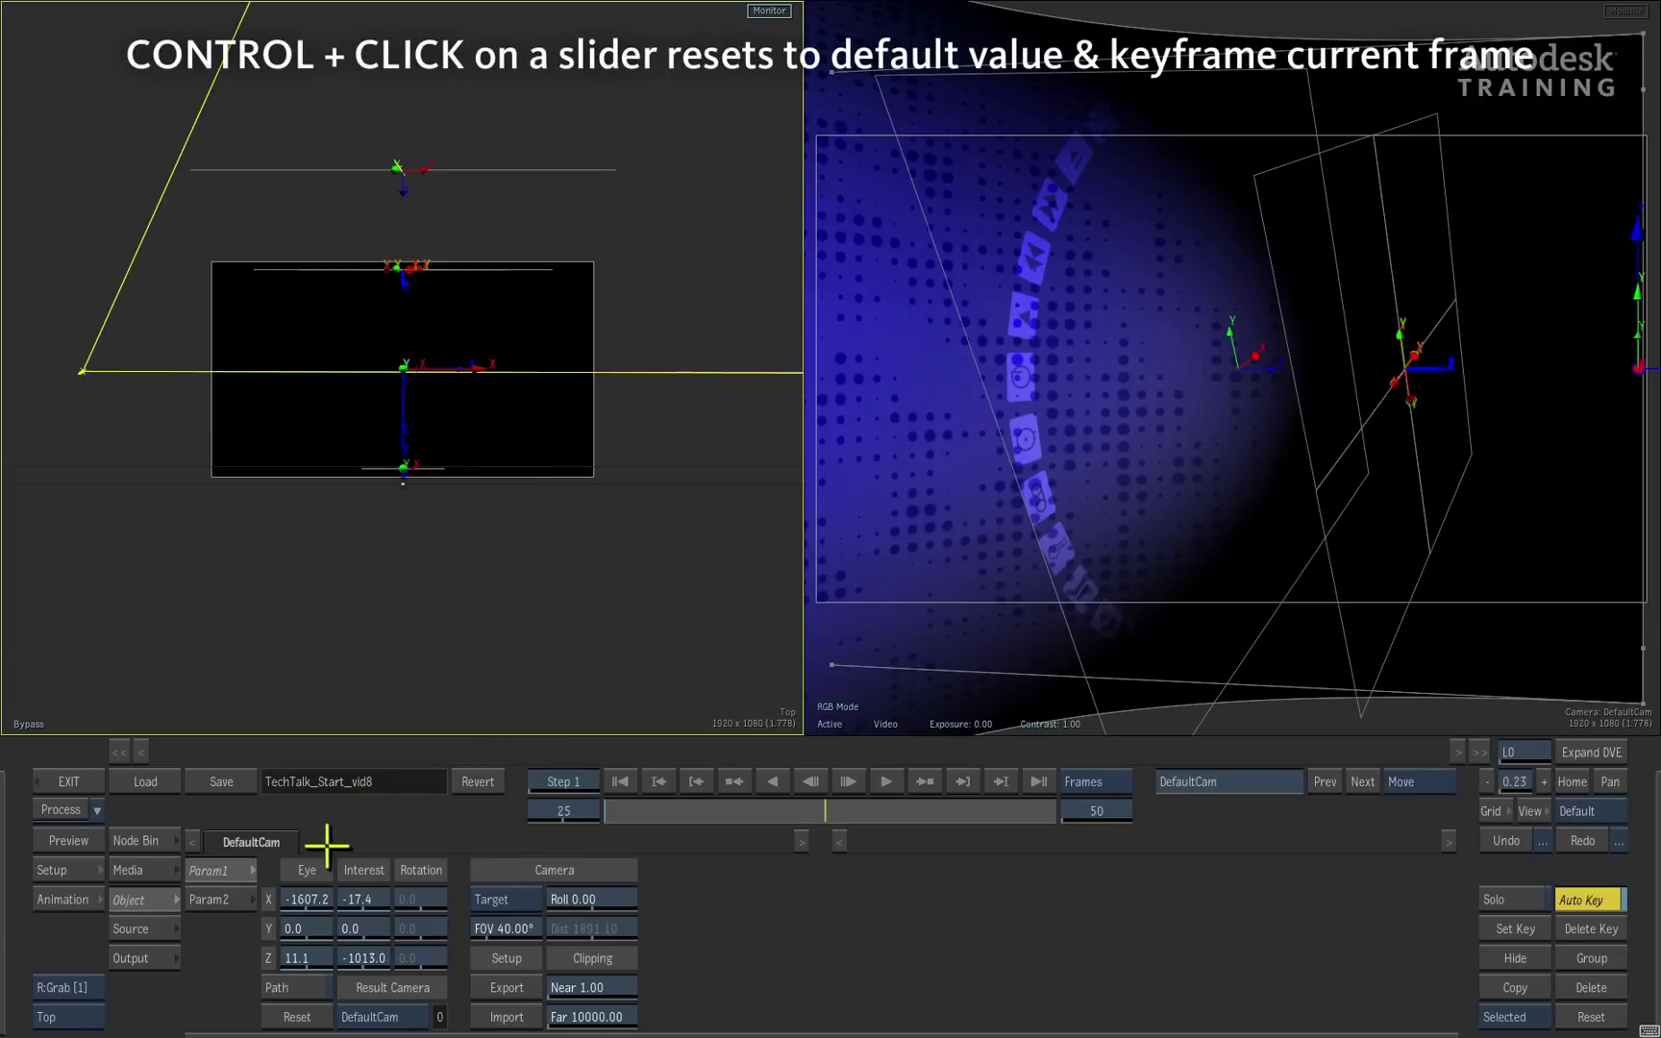
Reset and keyframe the camera at Eye 0, 0, 1483.6, aimed at the origin
left_click(306, 899, "ctrl")
left_click(304, 958, "ctrl")
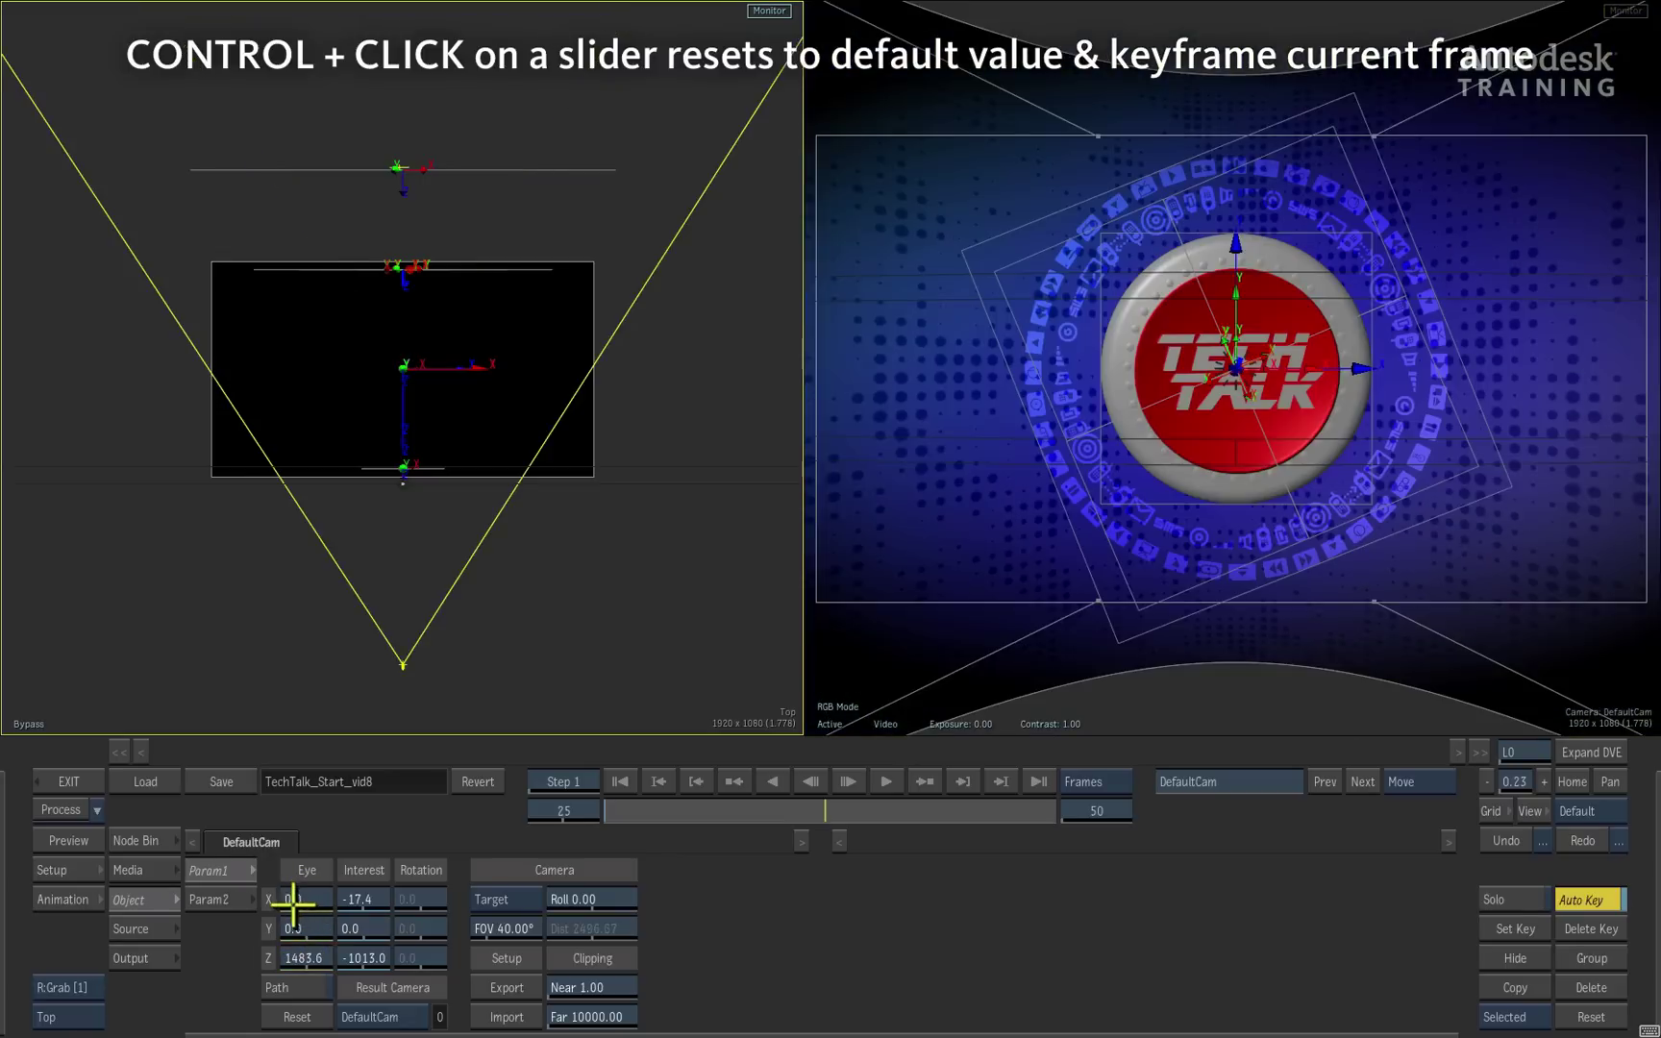
left_click(373, 929, "ctrl")
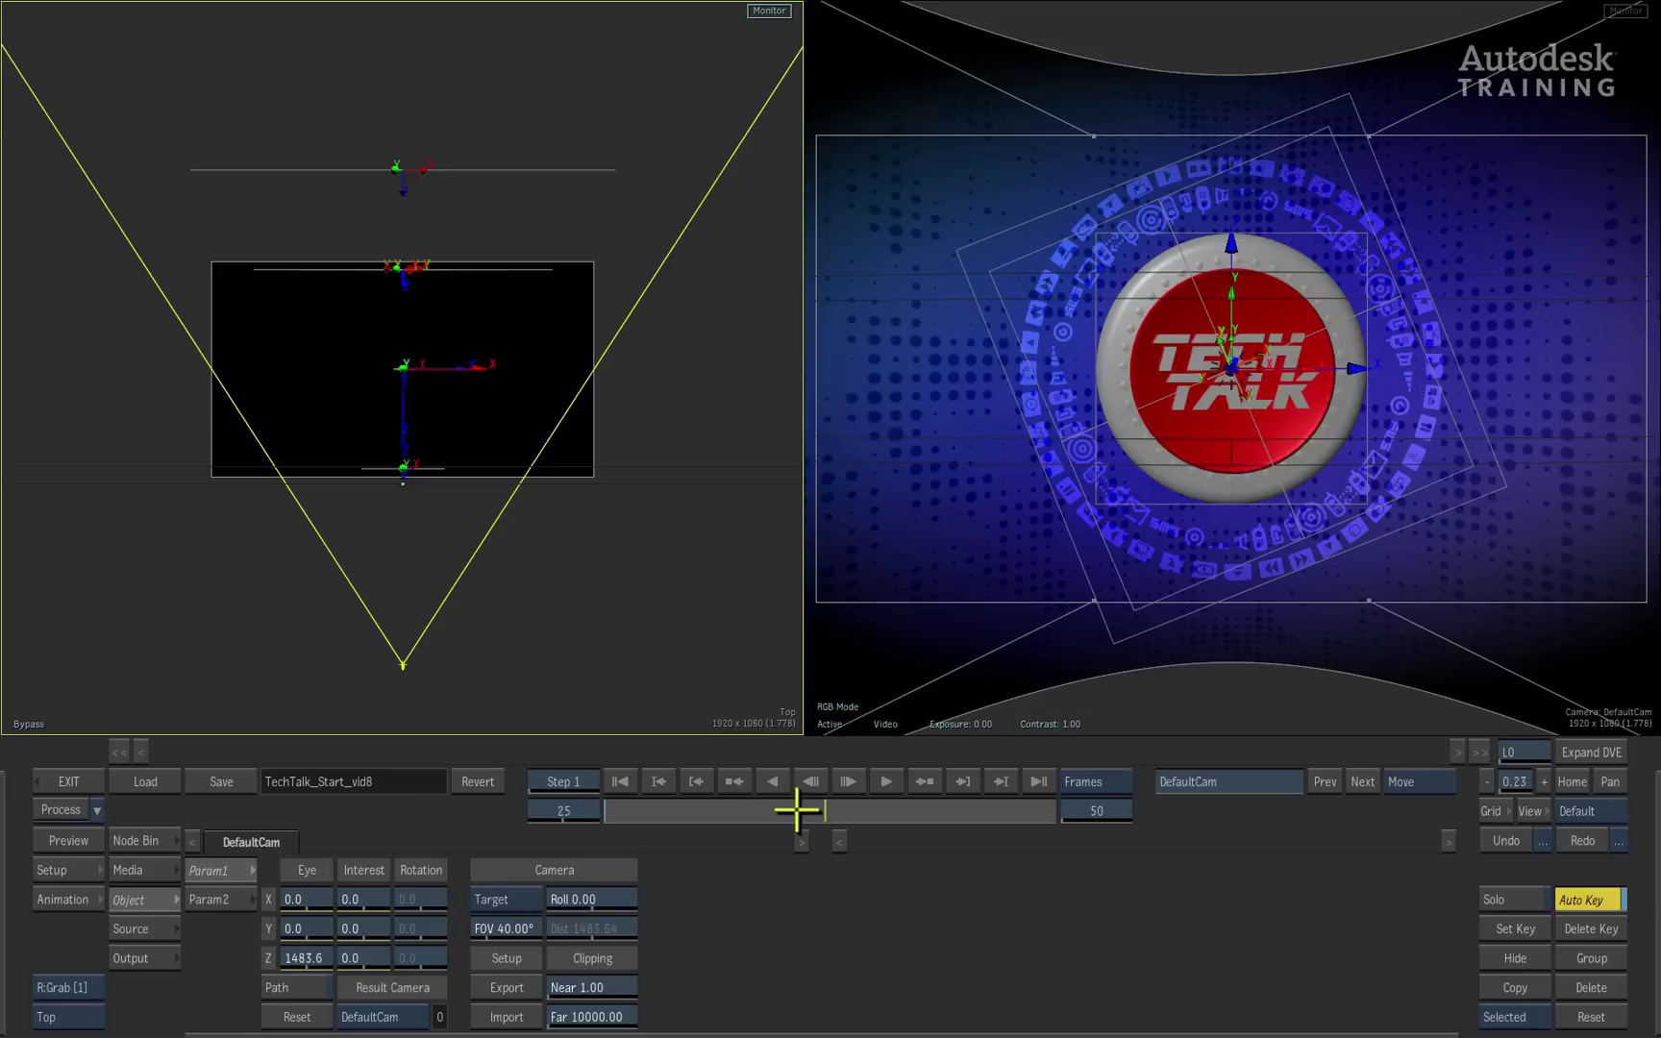
left_click_drag(798, 808, 844, 786)
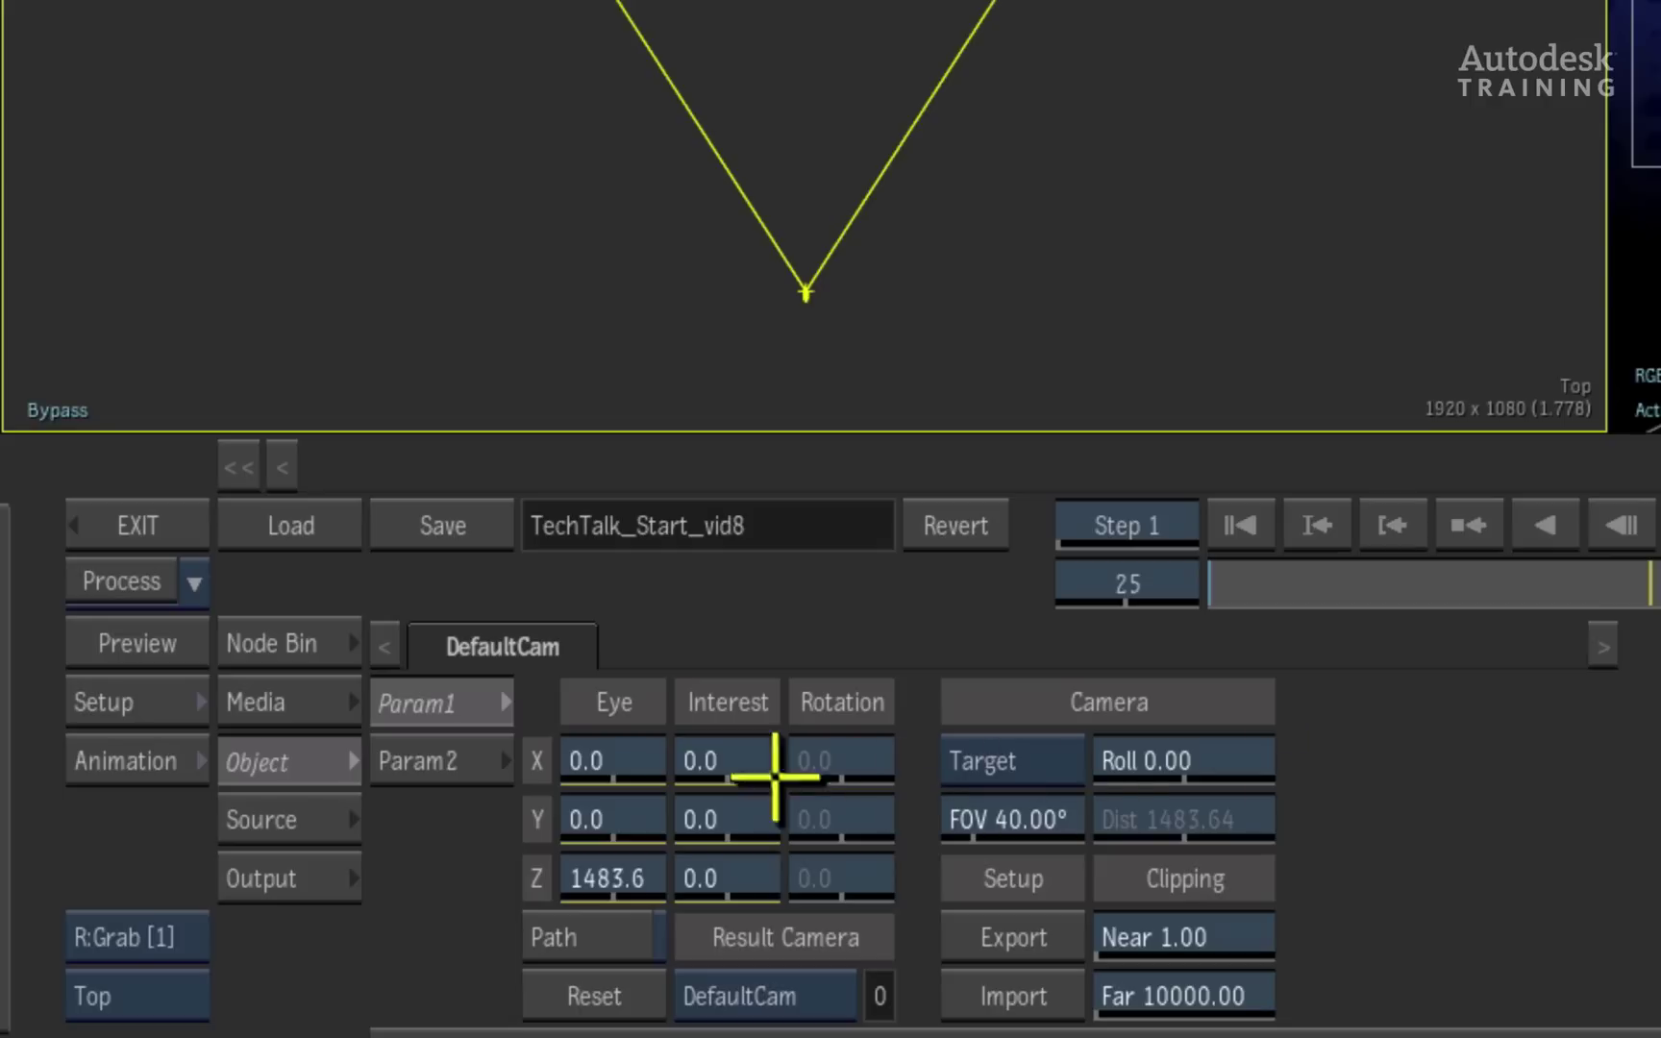
Add an Import node from the Node Bin and switch the import format from Photoshop to FBX
left_click(284, 646)
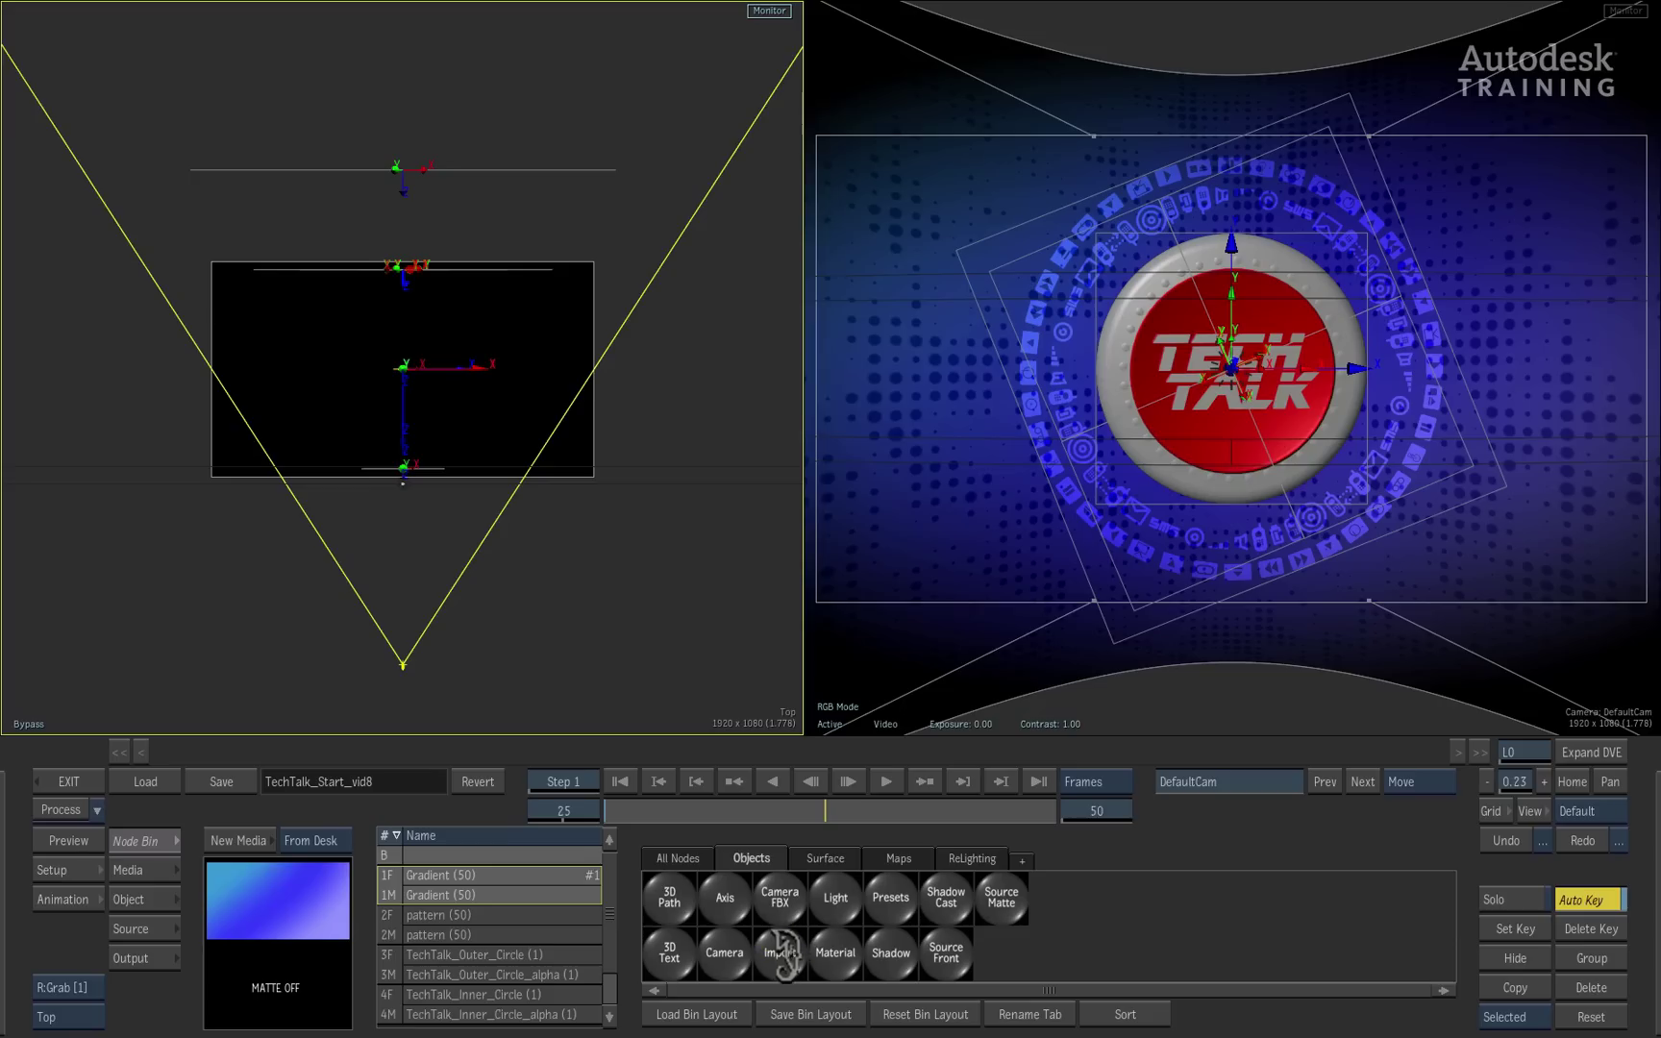
left_click(783, 952)
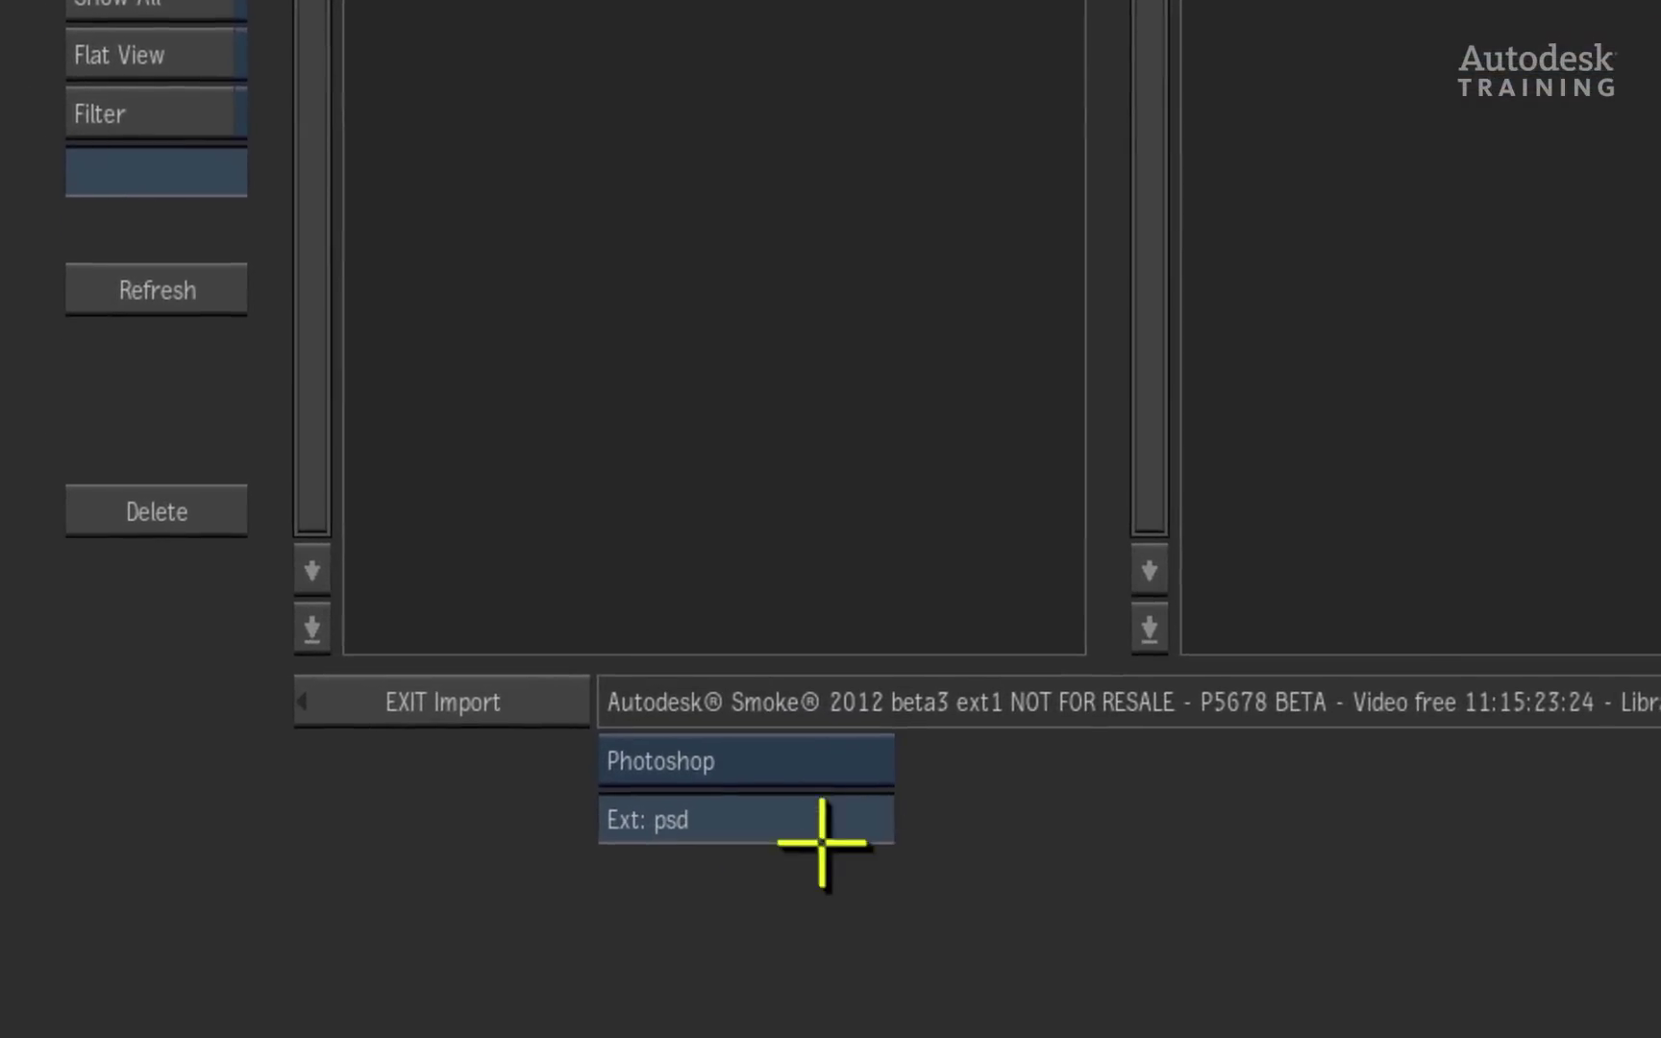
left_click(769, 755)
left_click(805, 842)
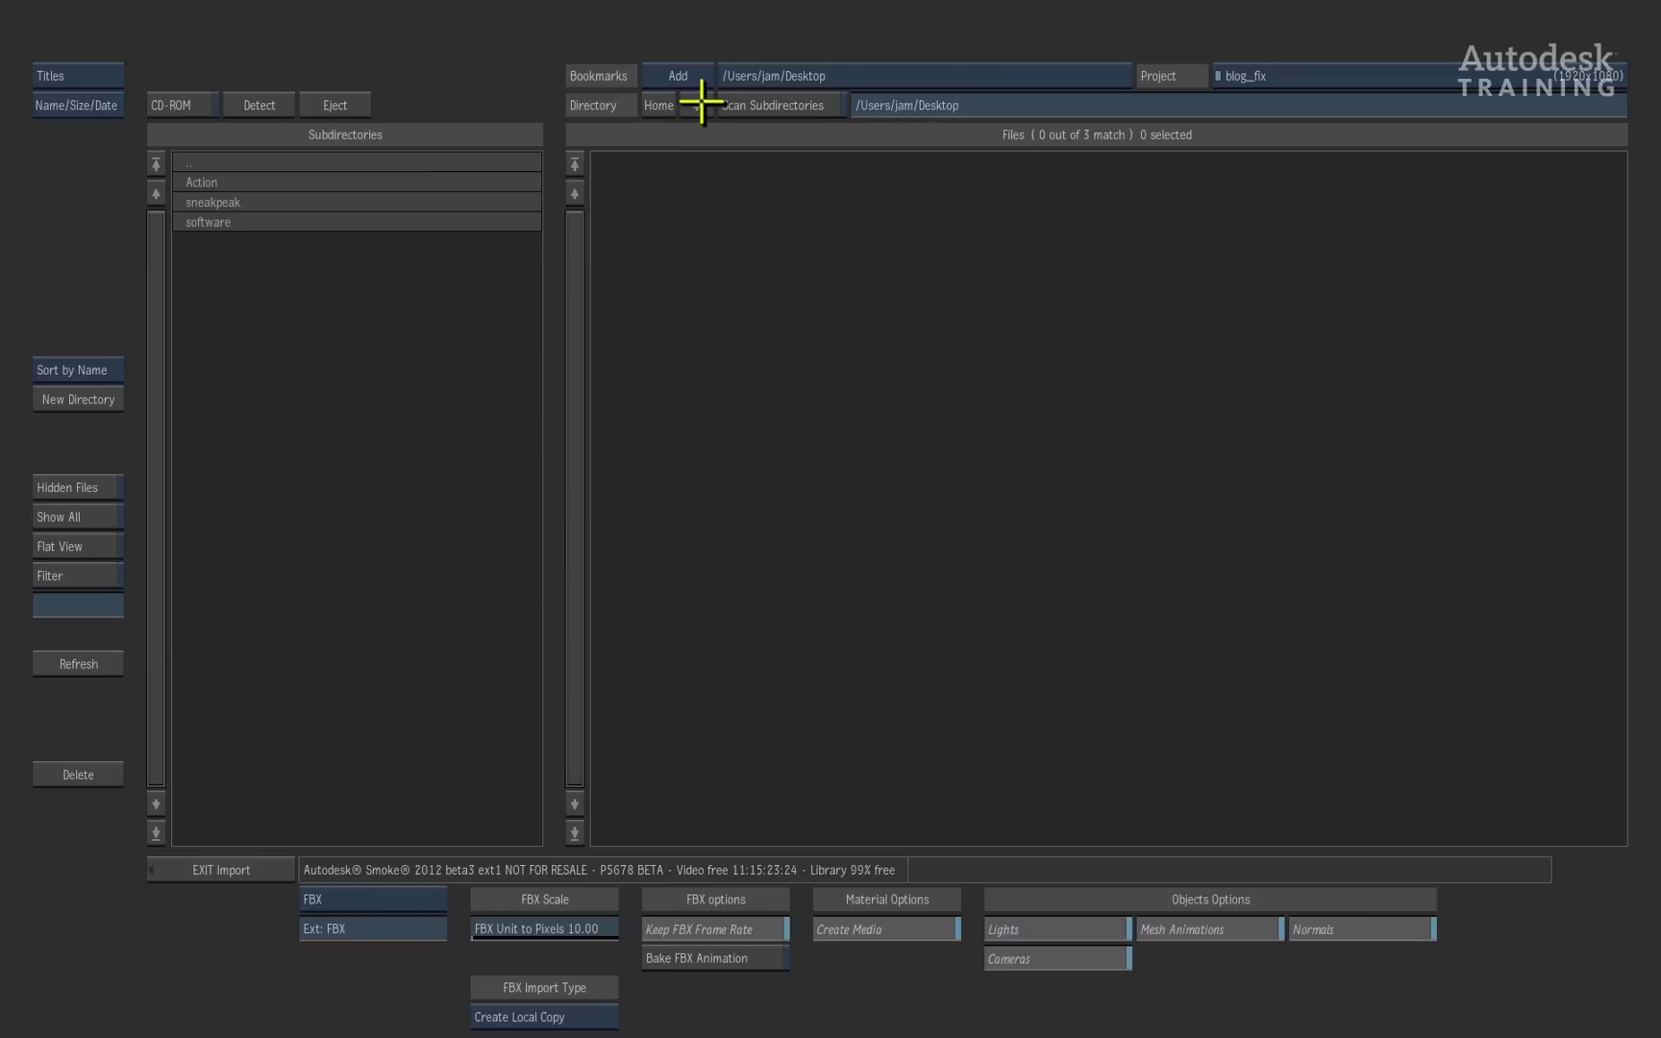
Import TechTalk_Logo.fbx from the Desktop bookmark into the Action scene as Logo1
left_click(698, 104)
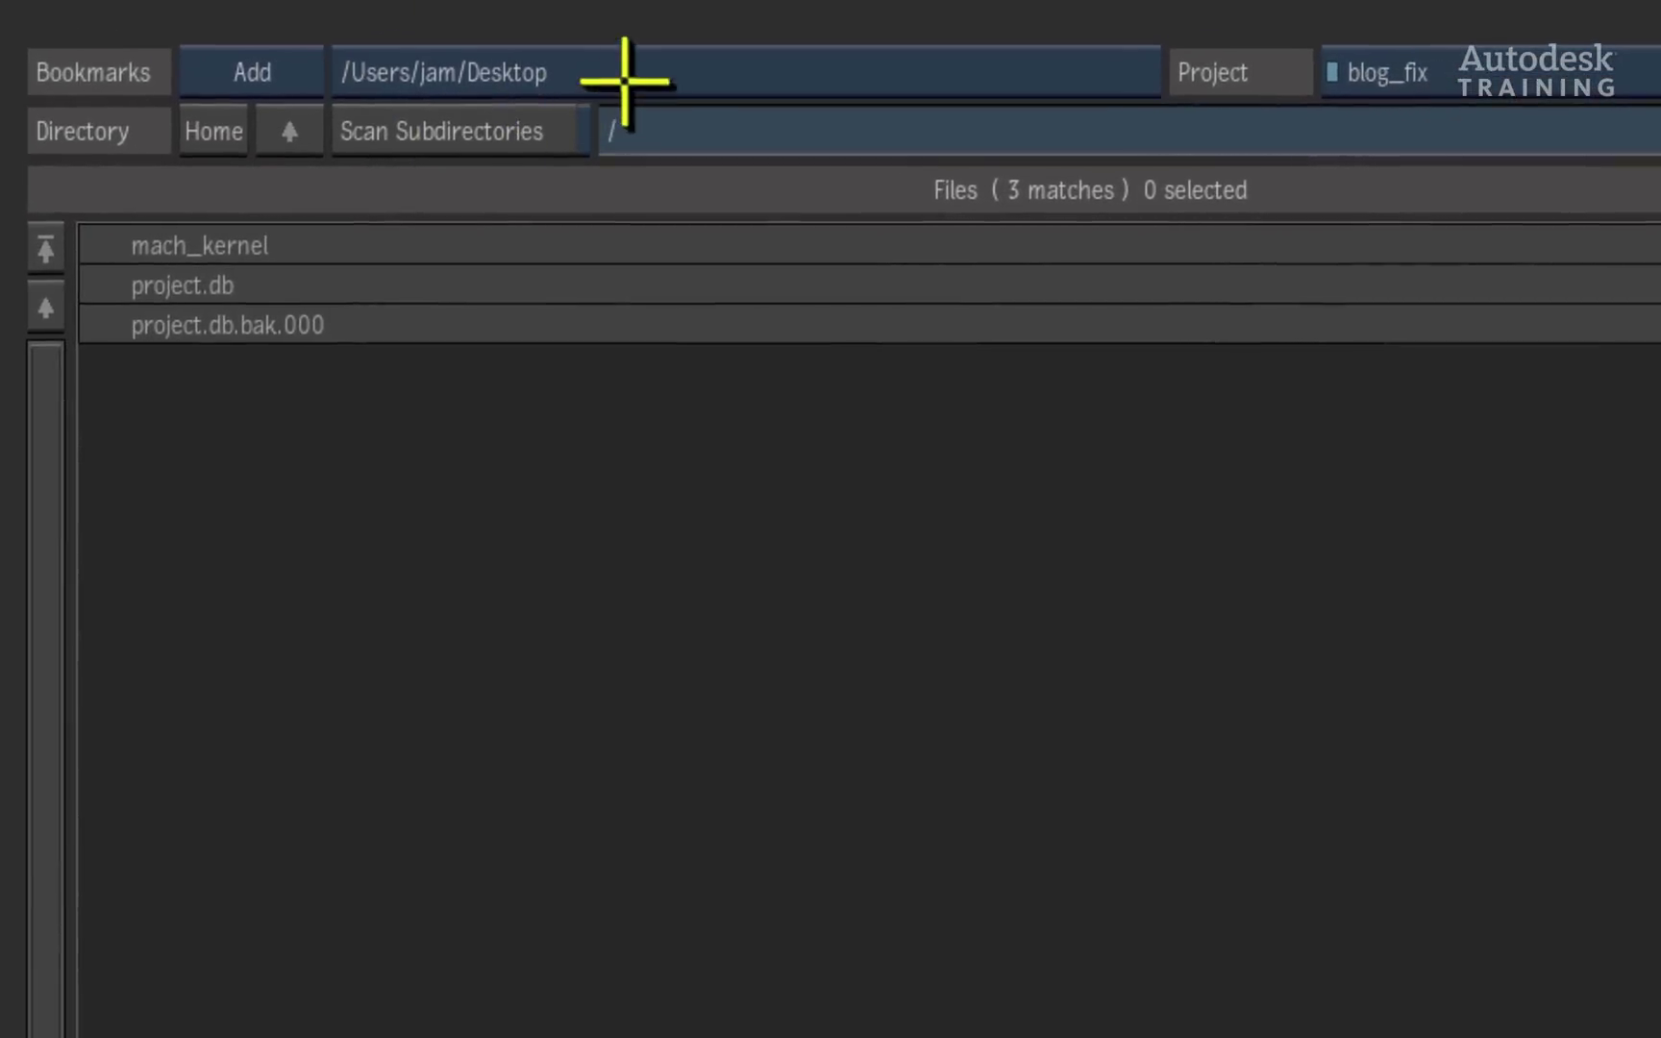
left_click(623, 73)
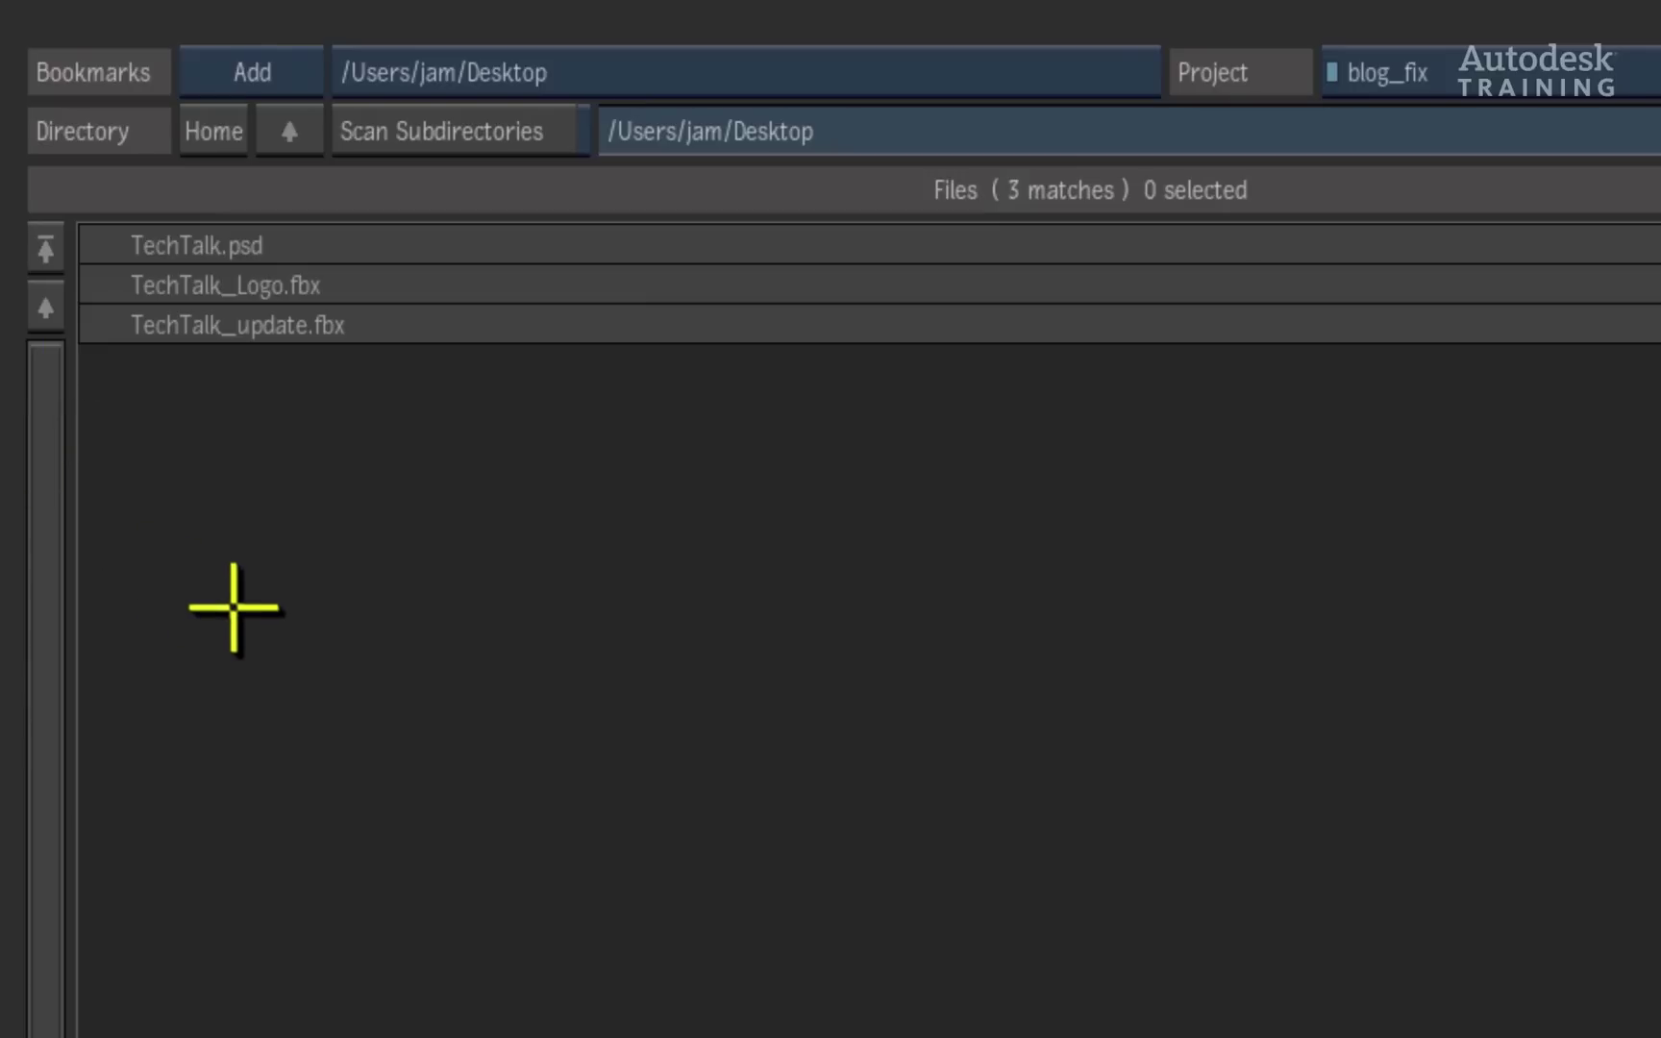
left_click(448, 278)
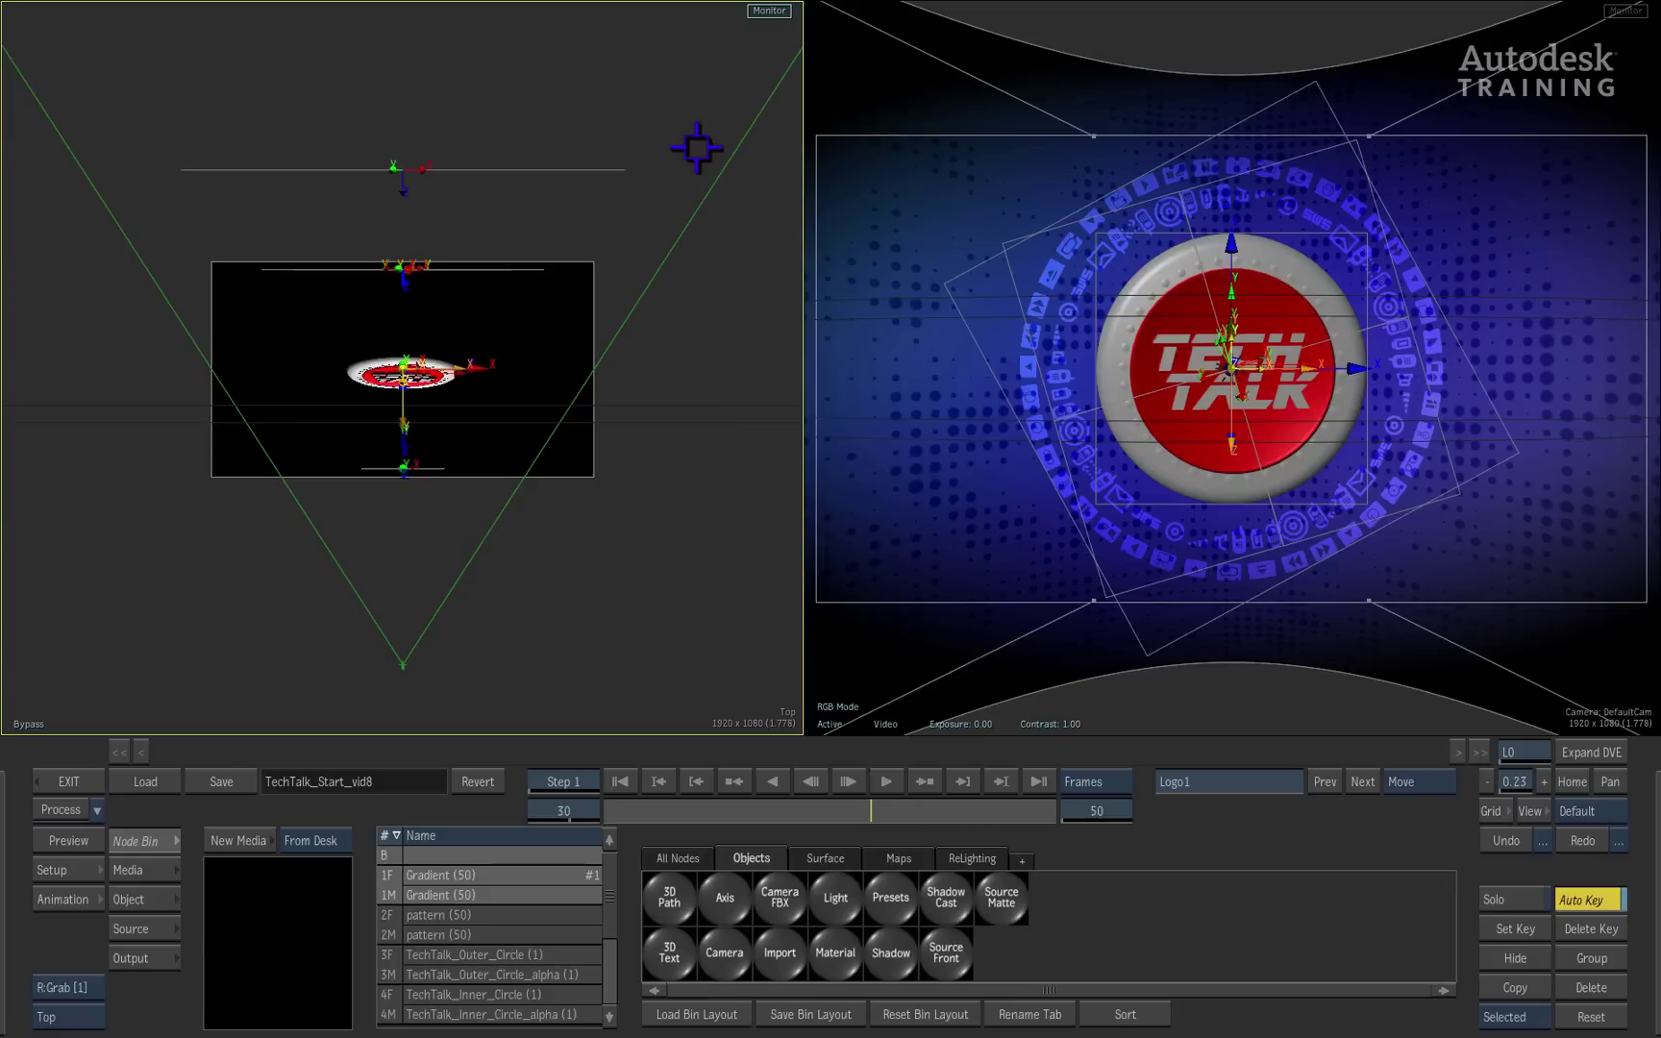
Show the Action node schematic and pan to the flat logo's axis5 node
key("F4")
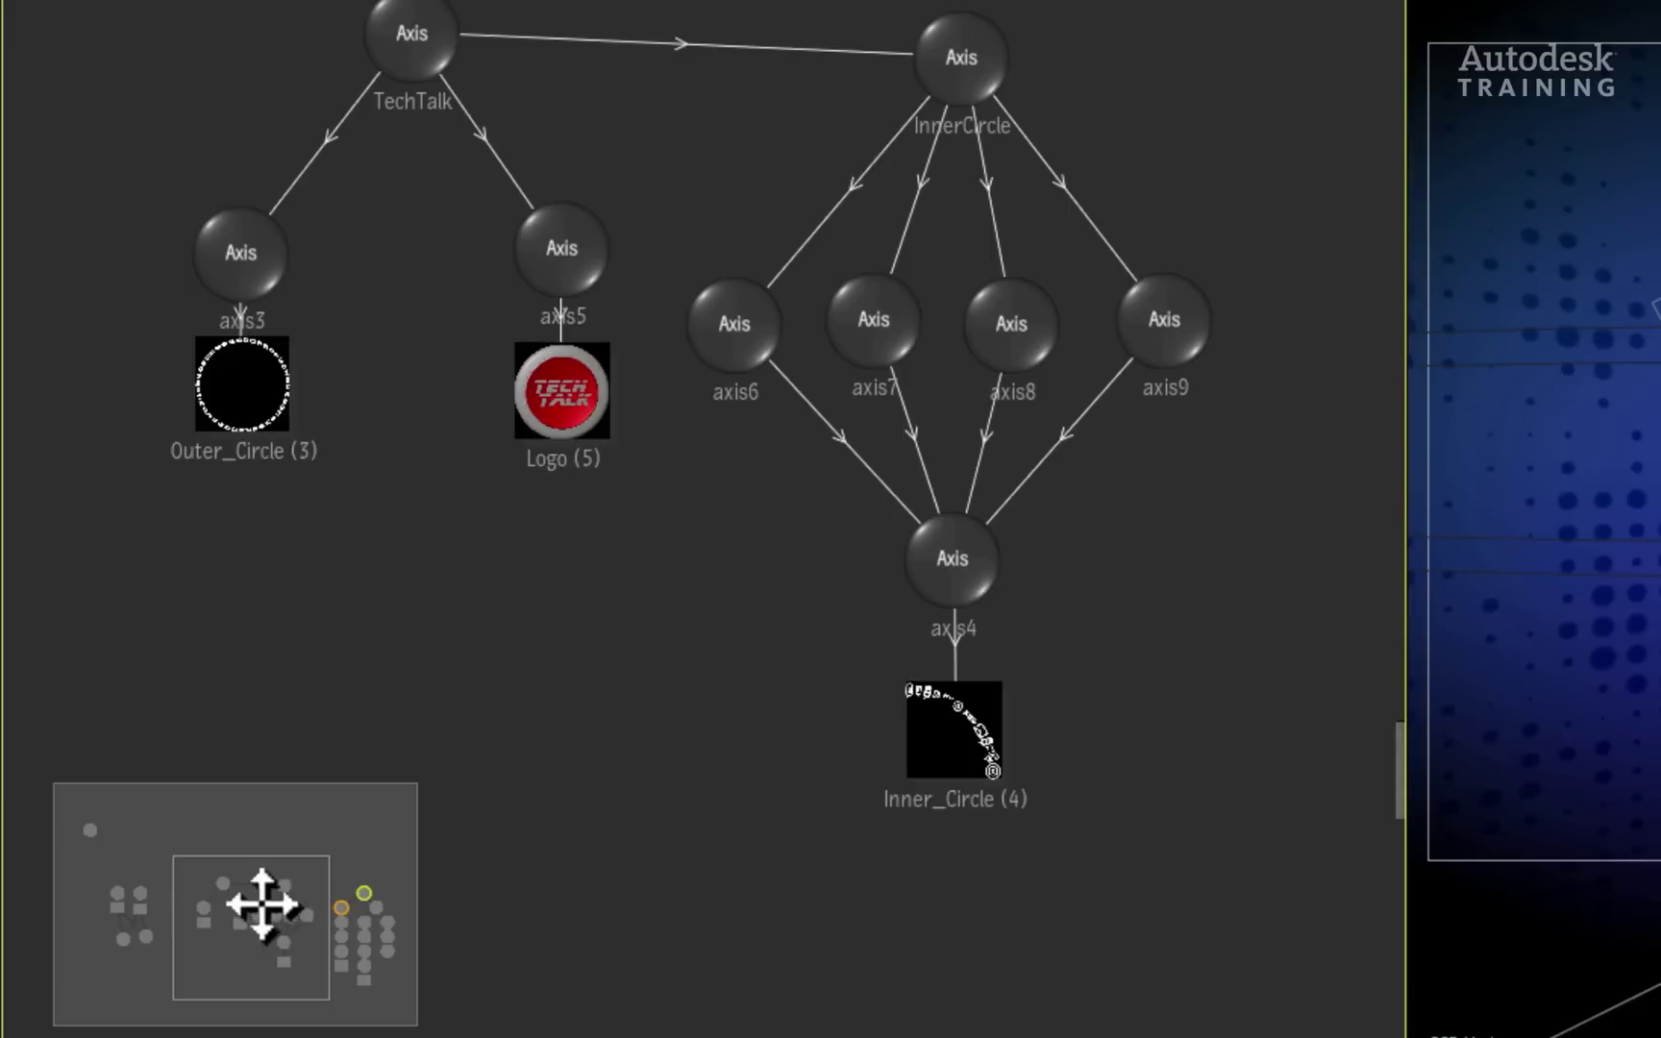
left_click_drag(149, 624, 206, 628)
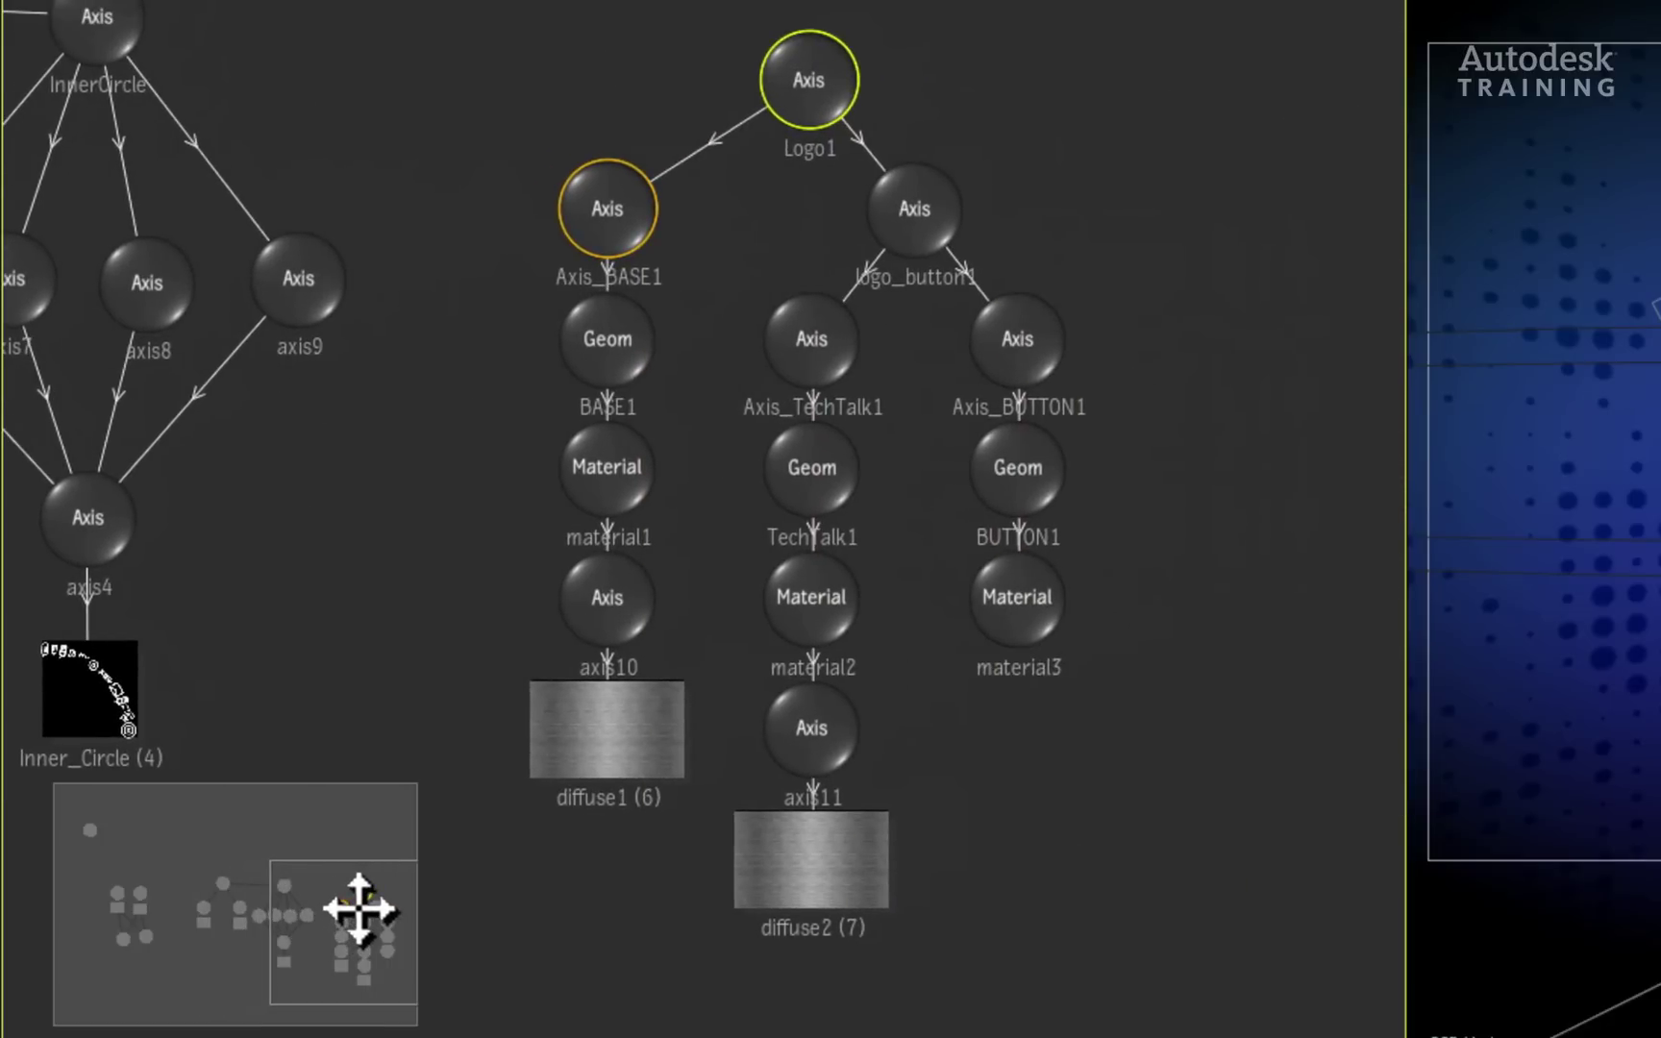
left_click_drag(359, 908, 304, 889)
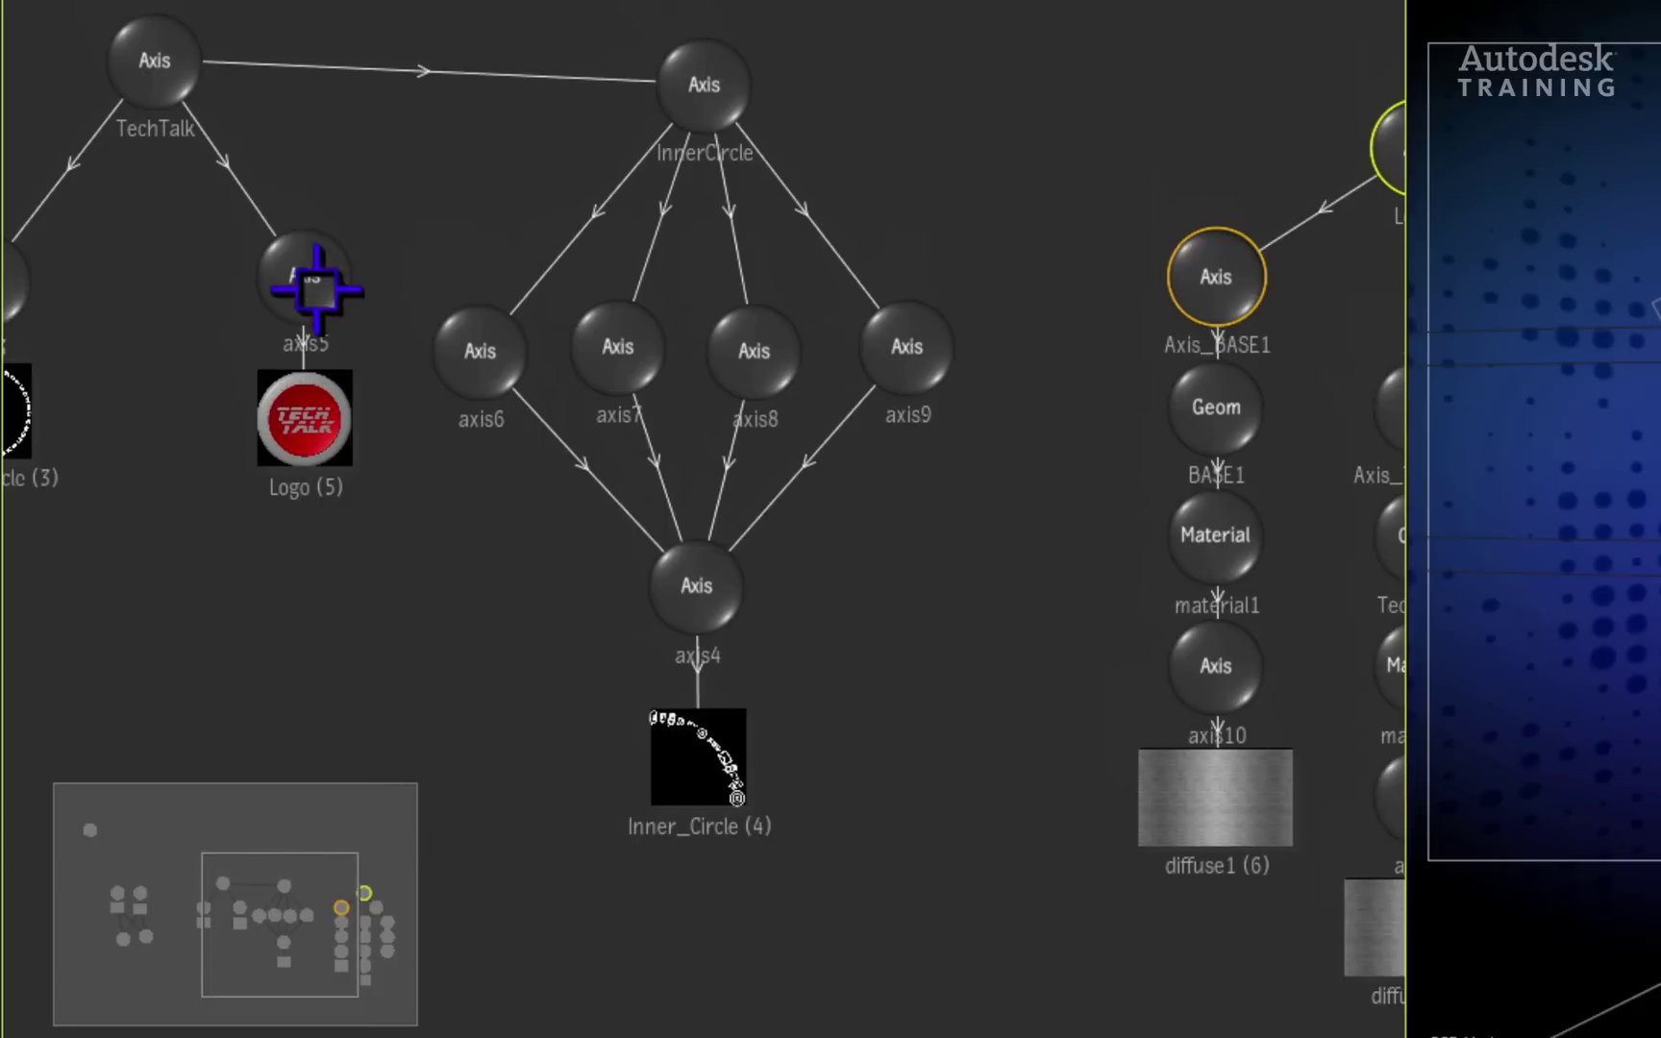
Trash the axis5/Logo branch, leaving the Logo1 BASE1, TechTalk1 and BUTTON1 branches
left_click_drag(320, 270, 396, 1037)
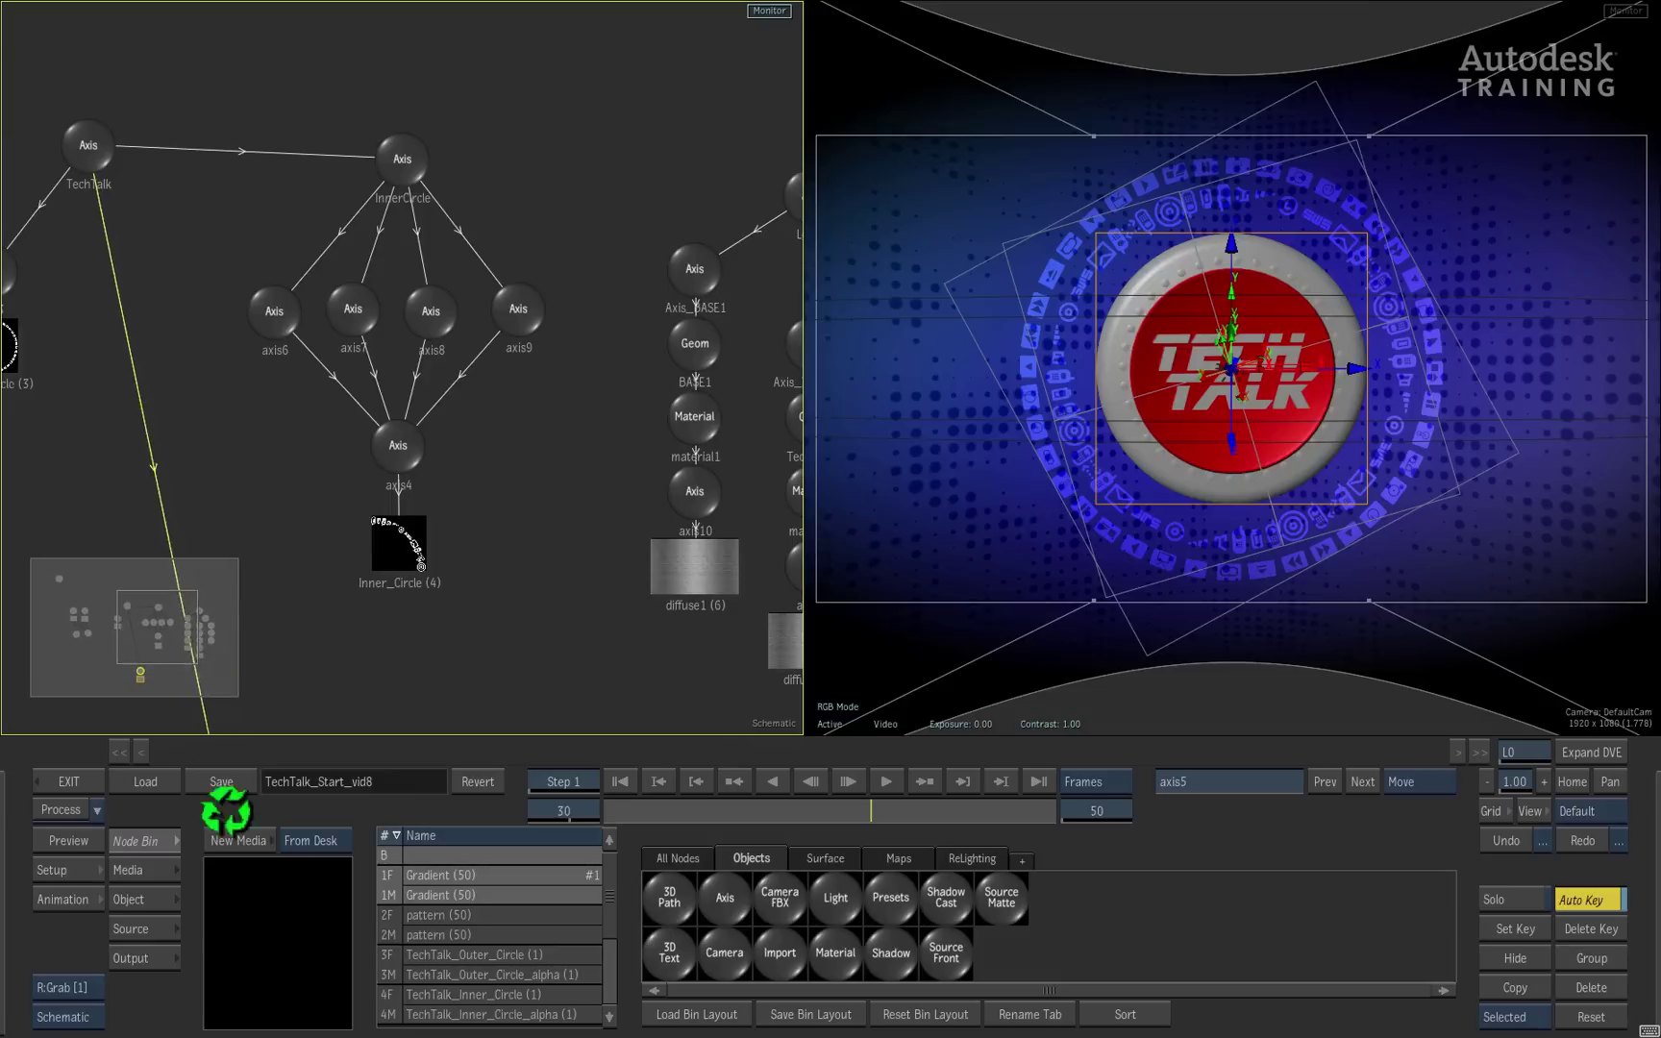
left_click_drag(226, 813, 195, 978)
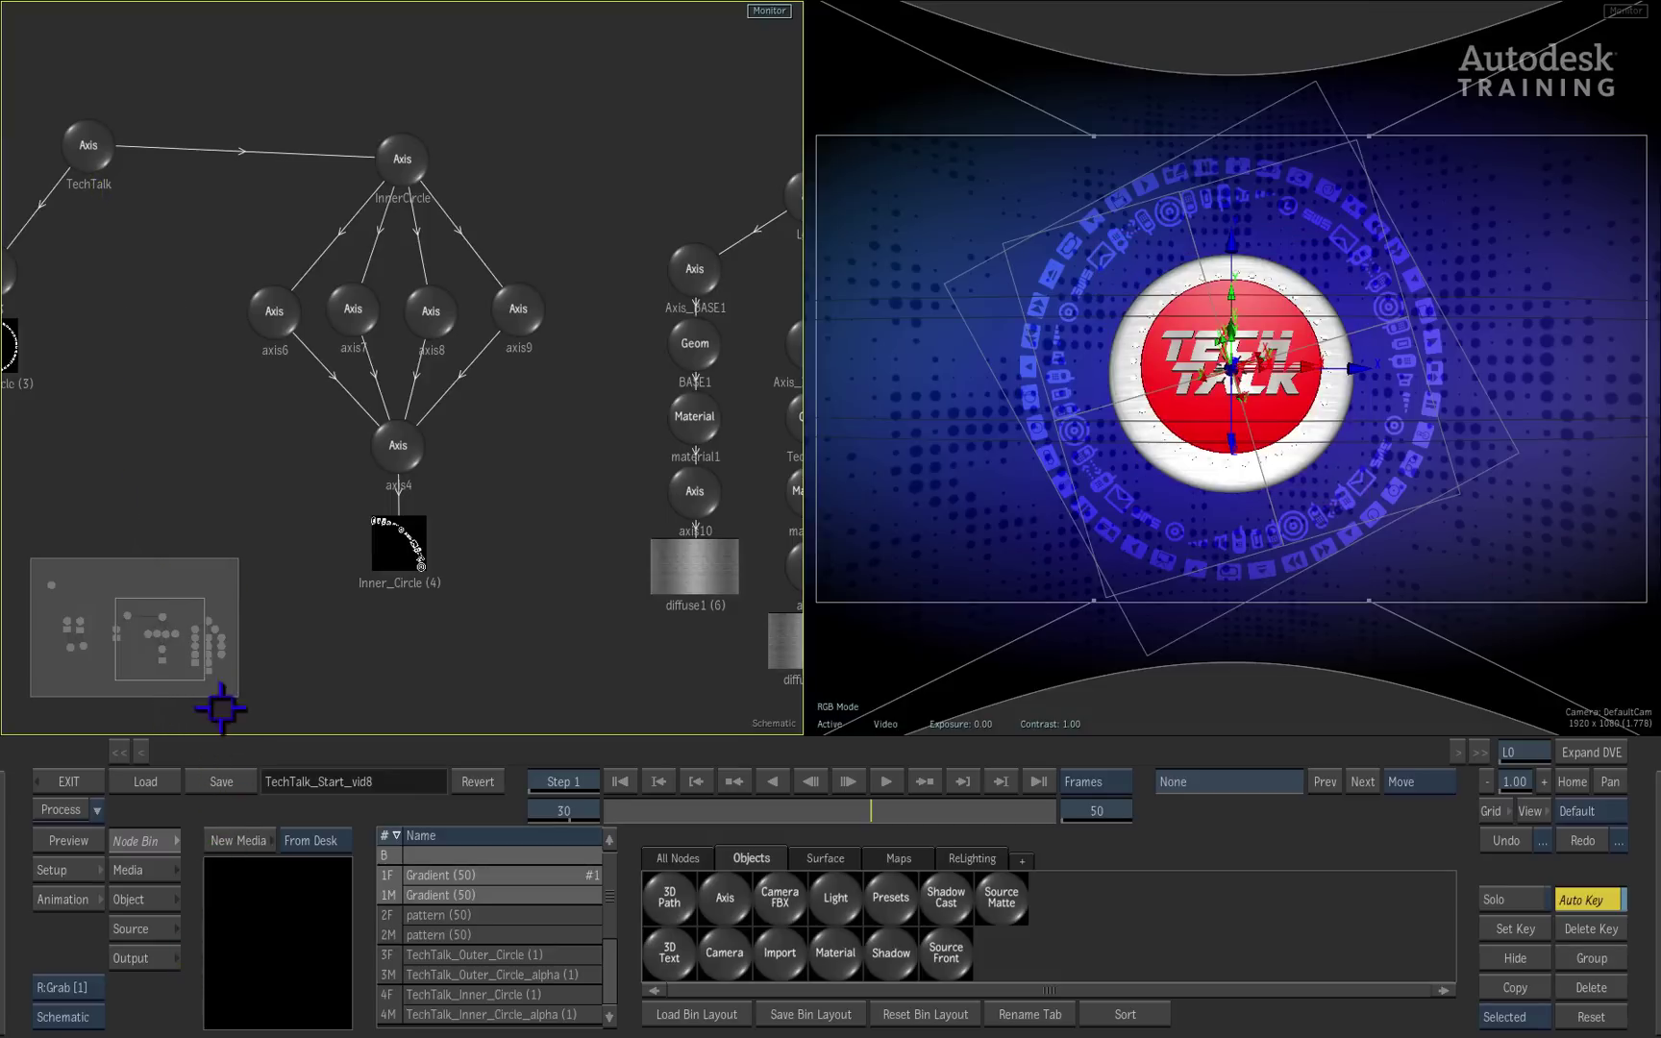
left_click_drag(178, 642, 213, 642)
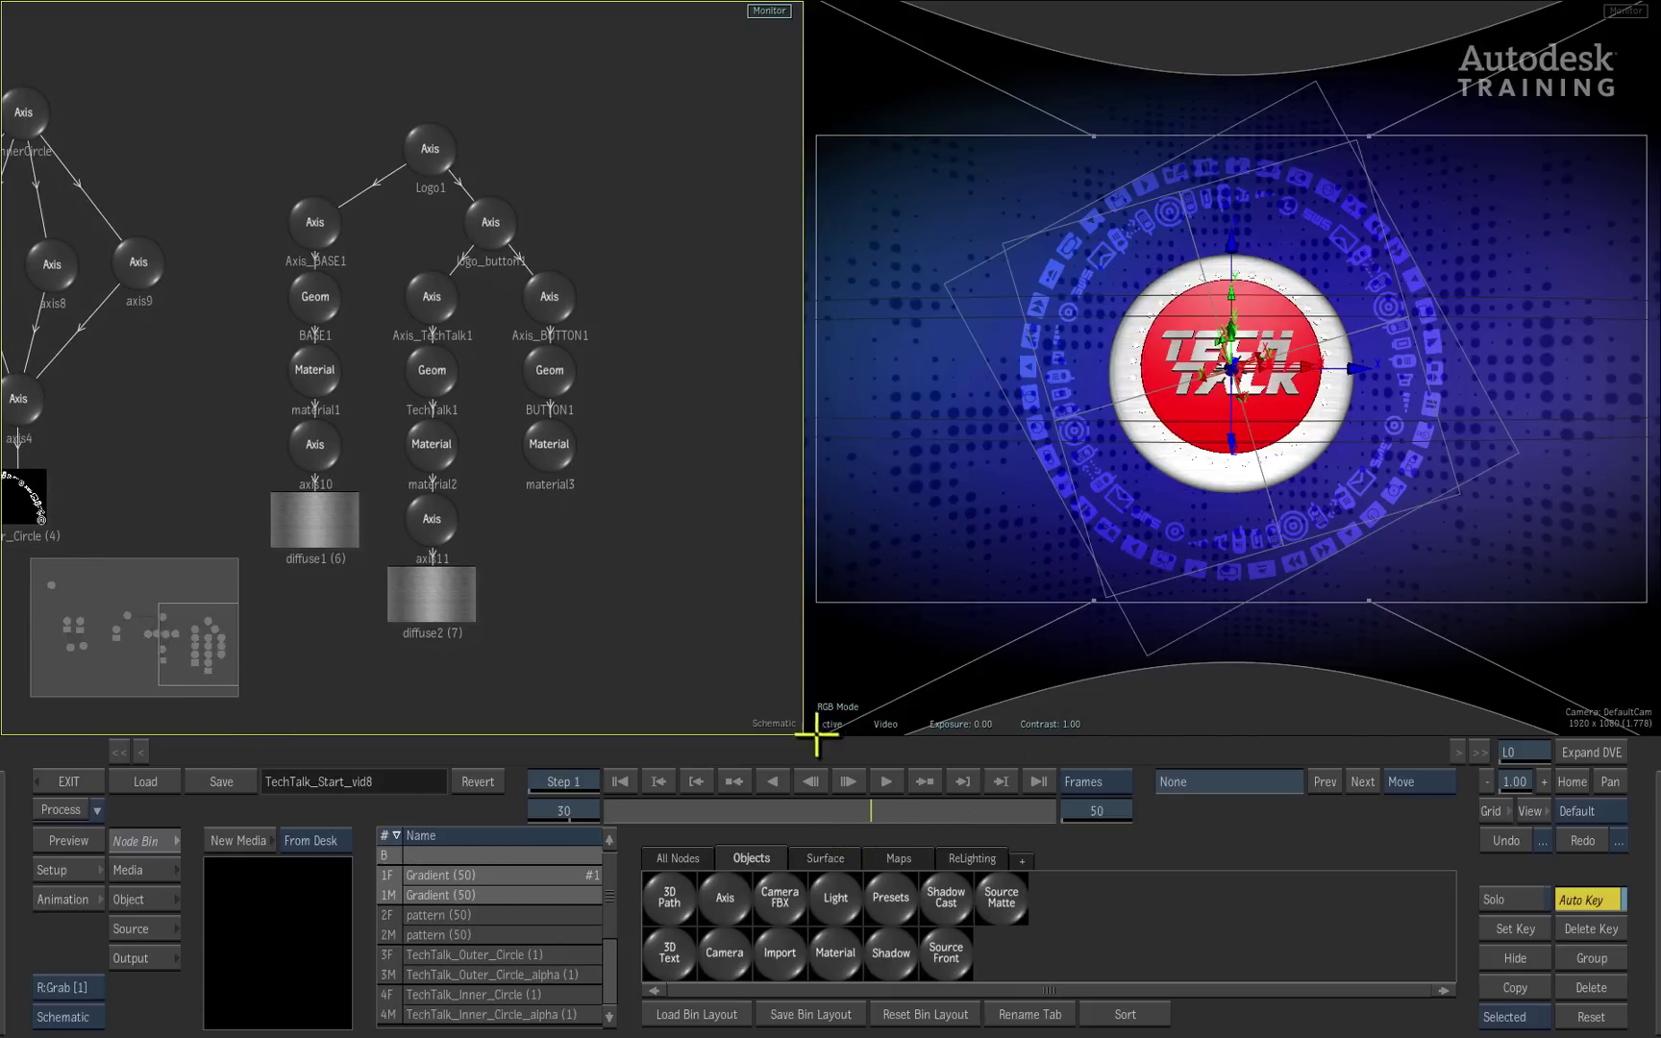
mouse_move(868, 811)
left_mouse_down()
mouse_move(819, 809)
mouse_move(886, 800)
mouse_move(869, 798)
left_mouse_up()
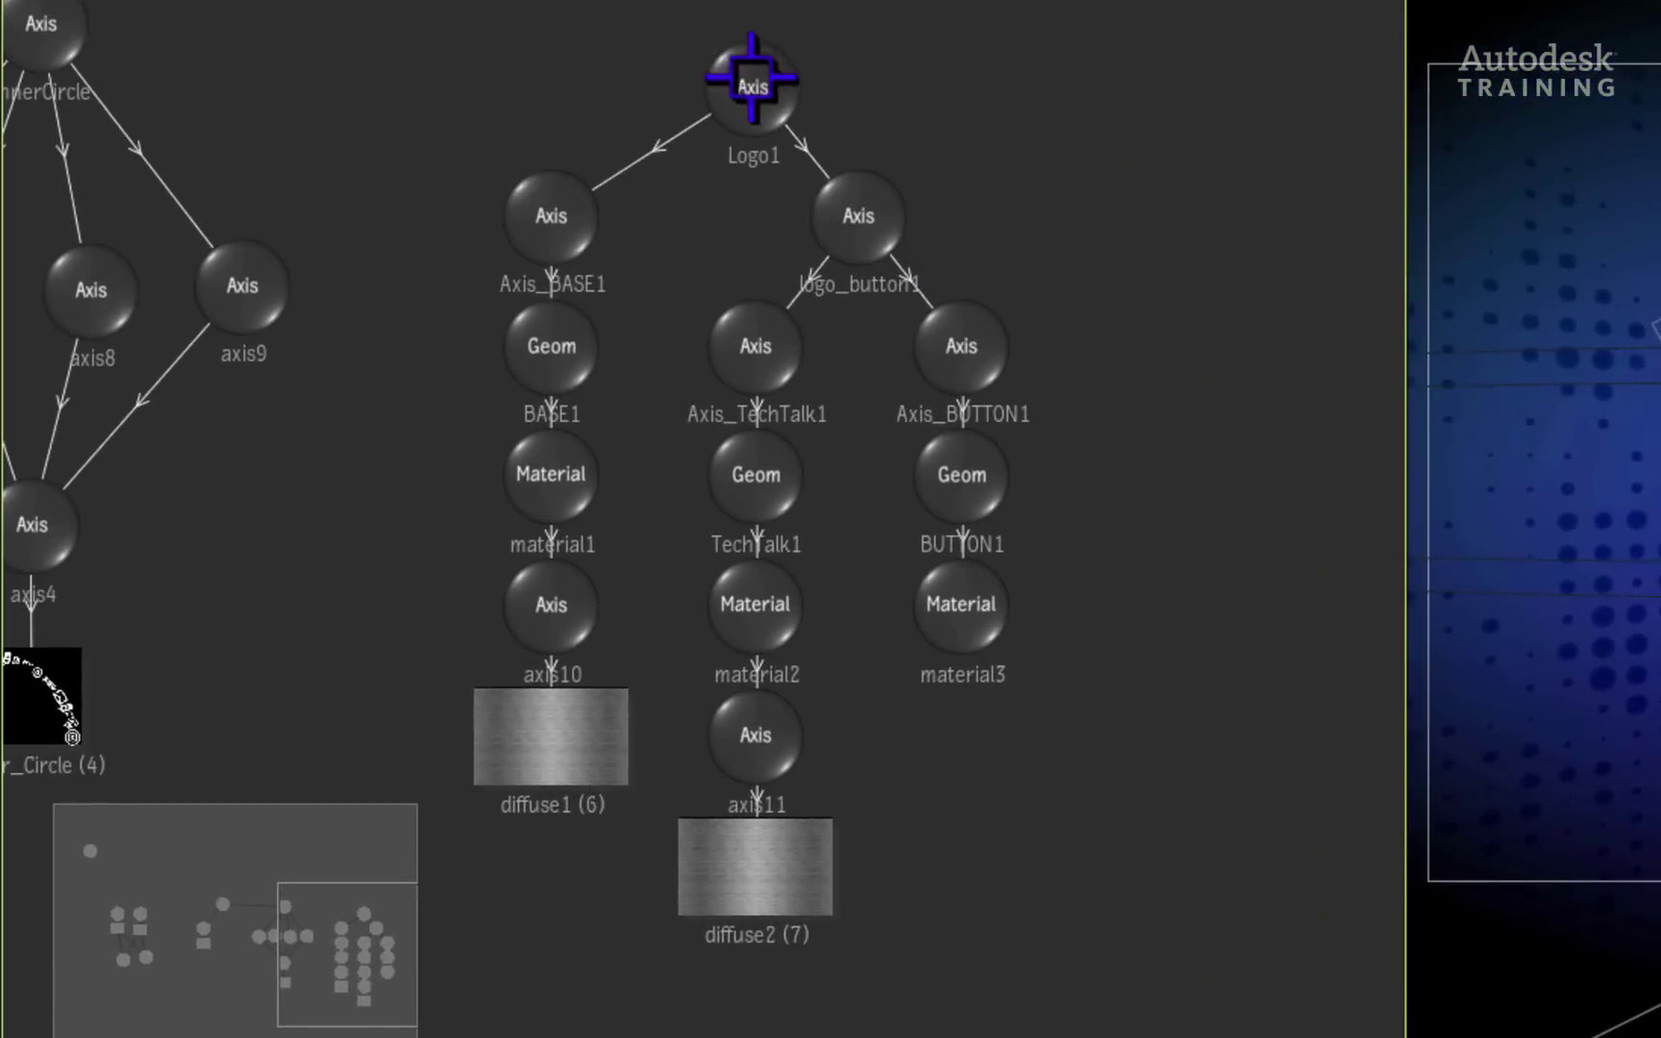
With Auto Key, key Logo1's Rotation Y from -25° to 15° at frame 34
left_click(665, 6)
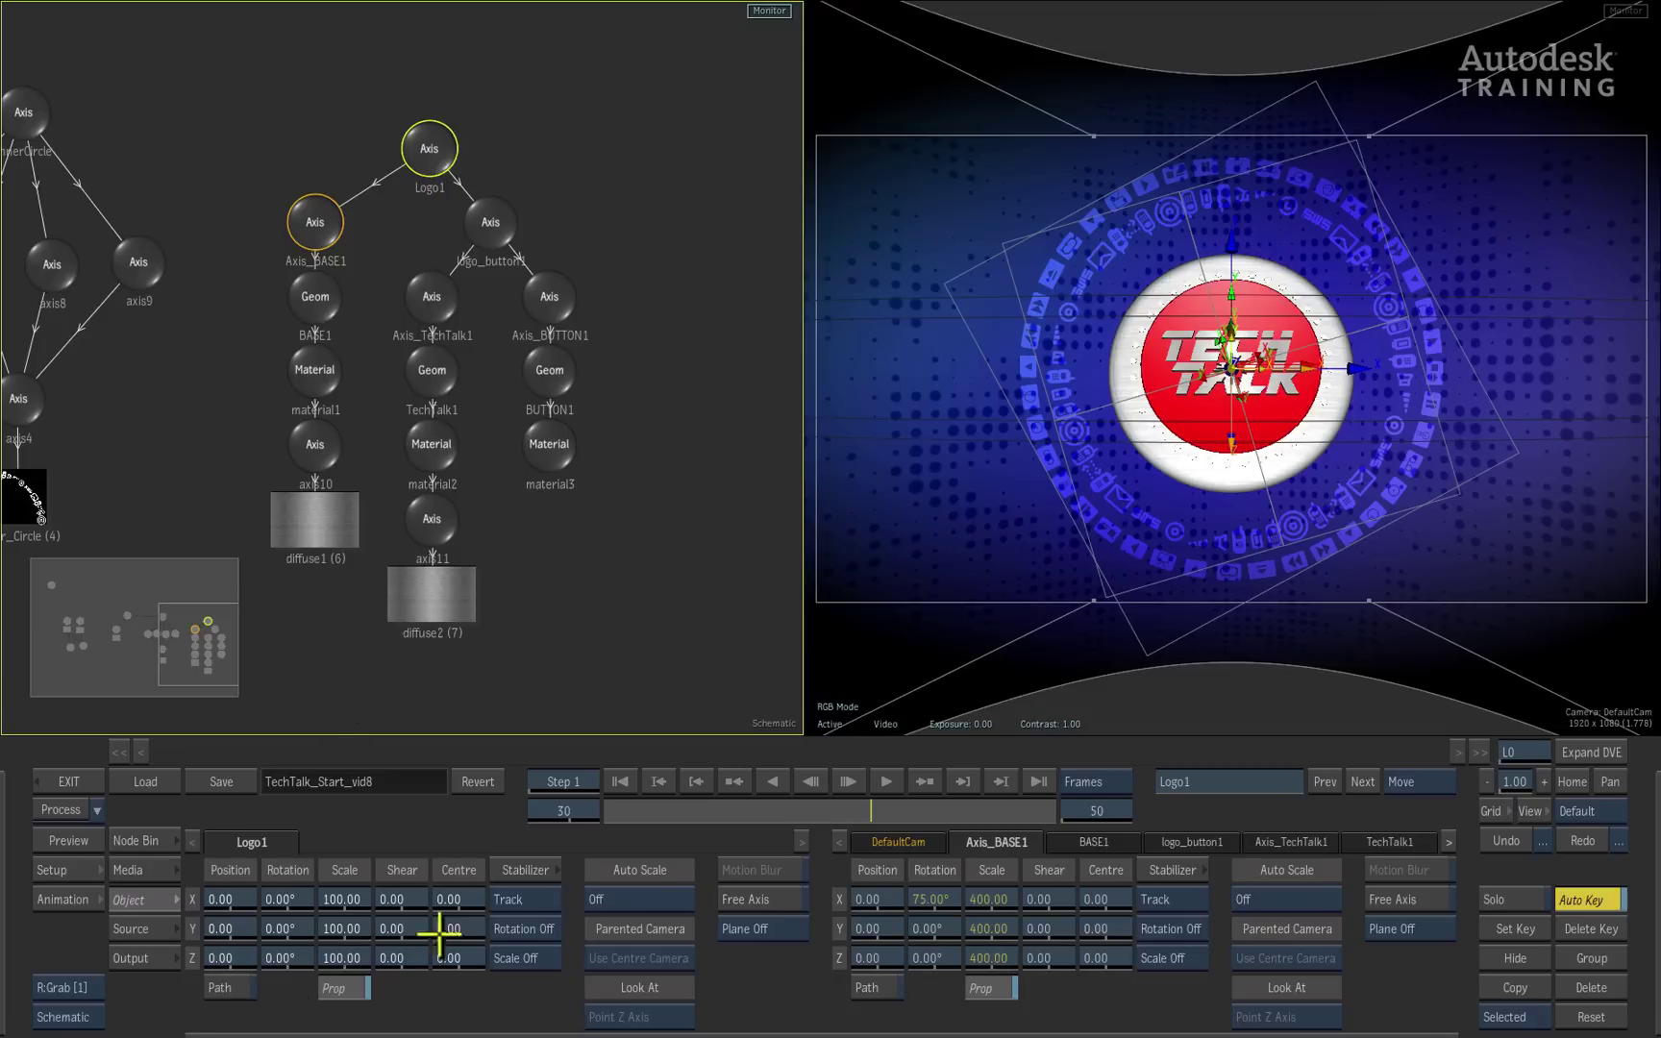
left_click_drag(286, 931, 273, 945)
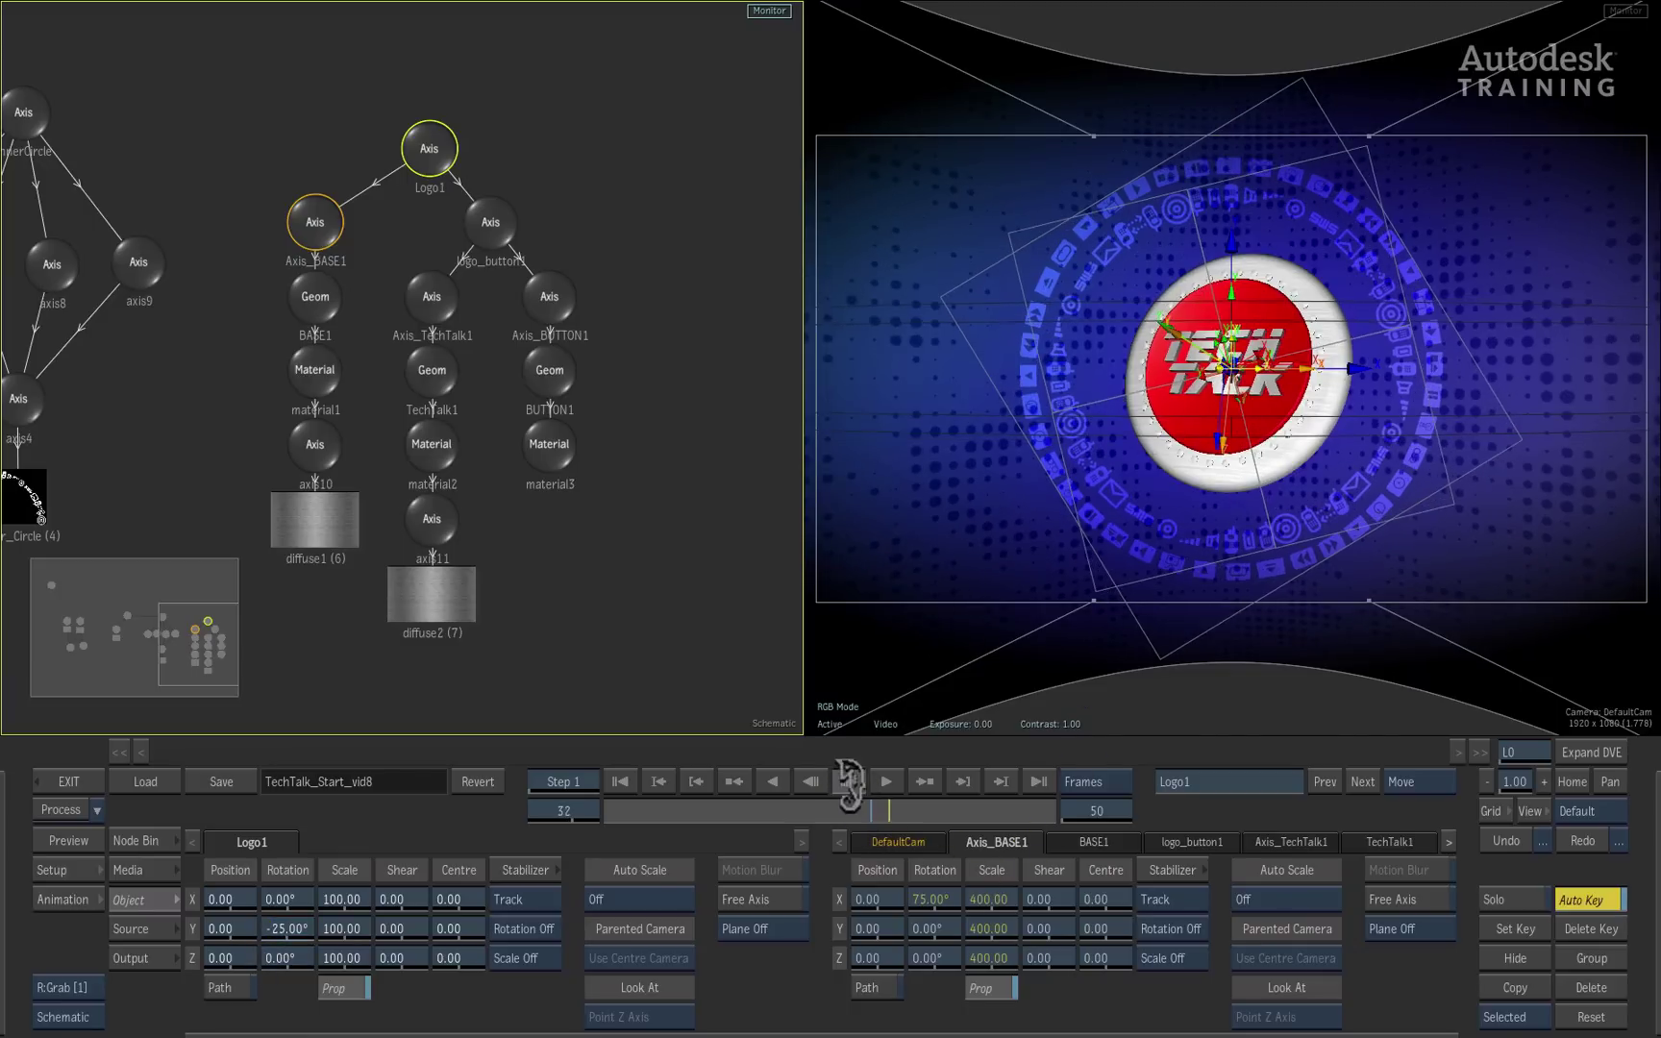
left_click(848, 780)
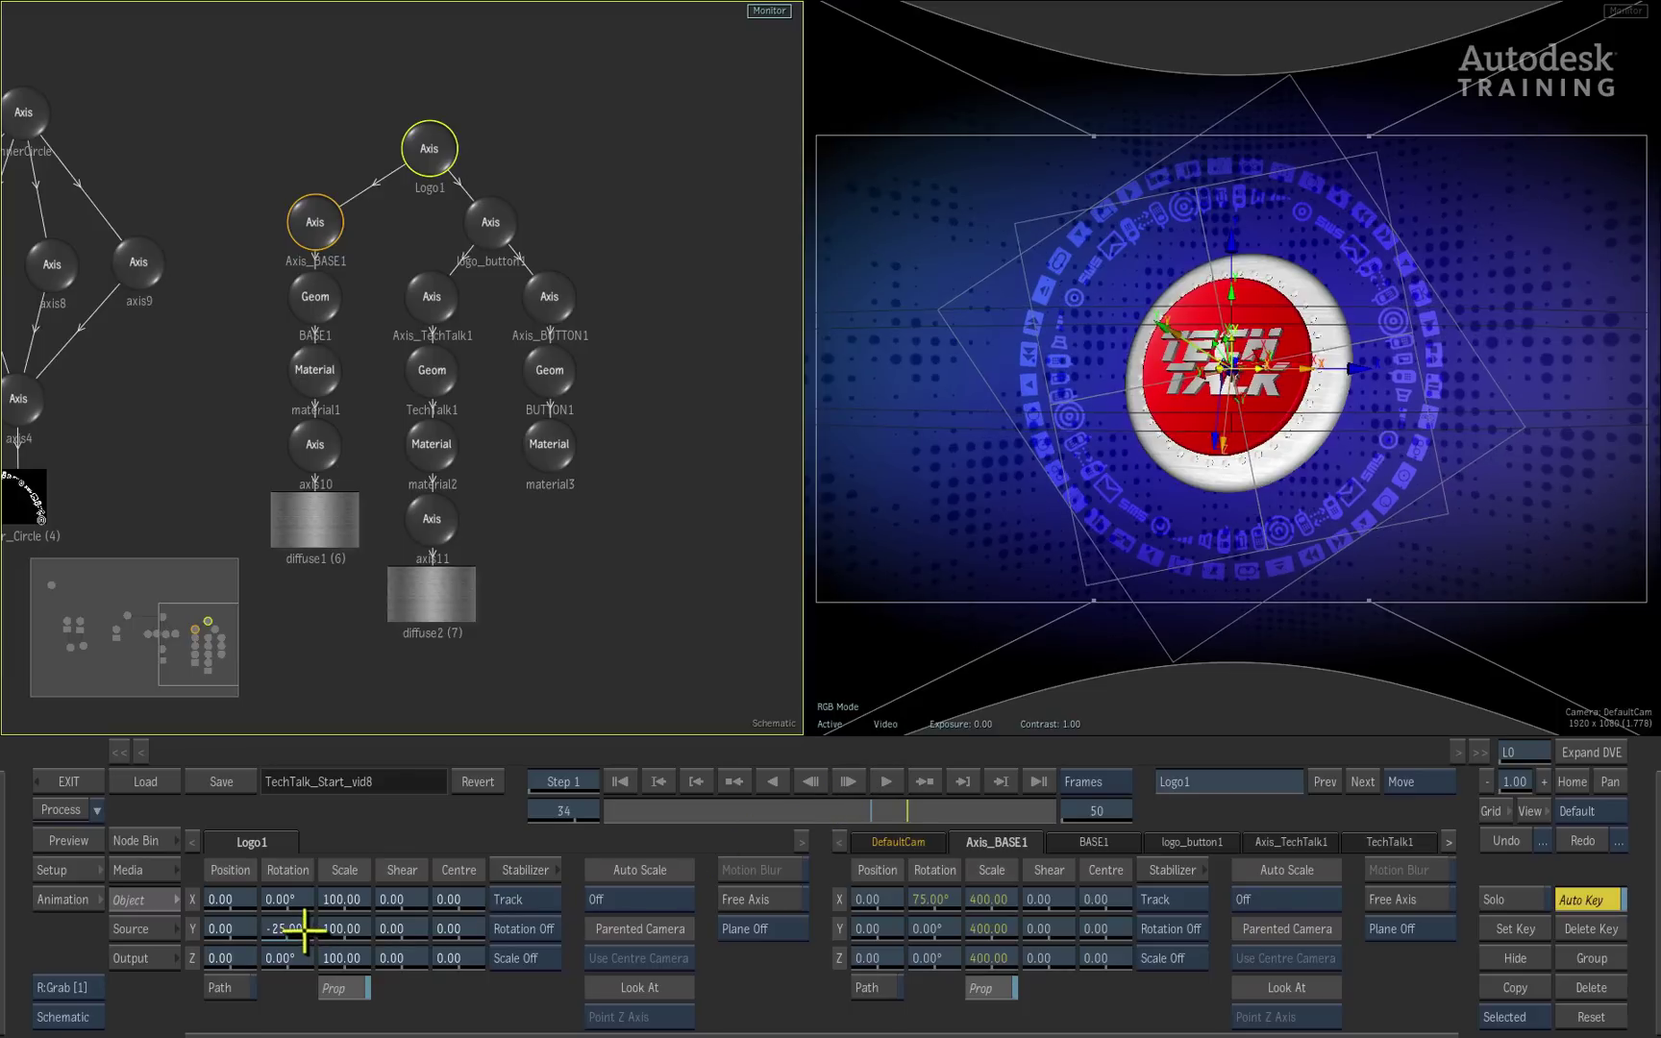
left_click_drag(293, 928, 329, 924)
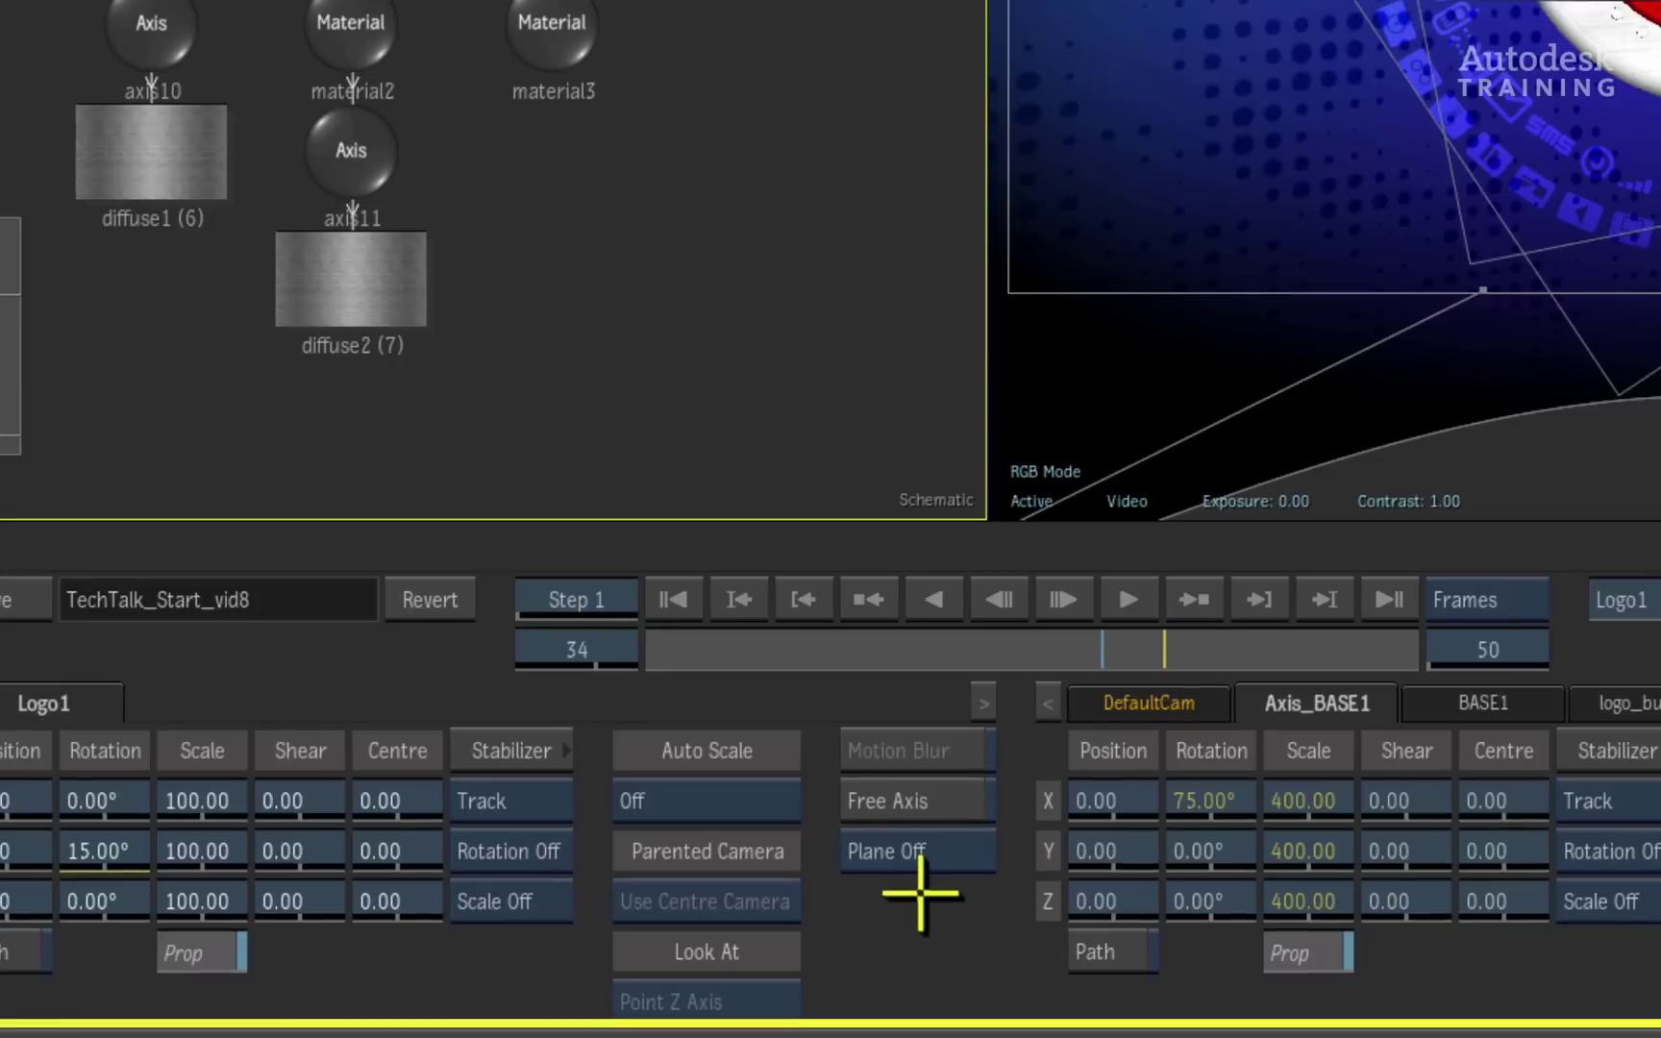
Z-Sort layer priority to TechTalk1, BUTTON1, then BASE1 in the Priority Editor
left_click(894, 1017)
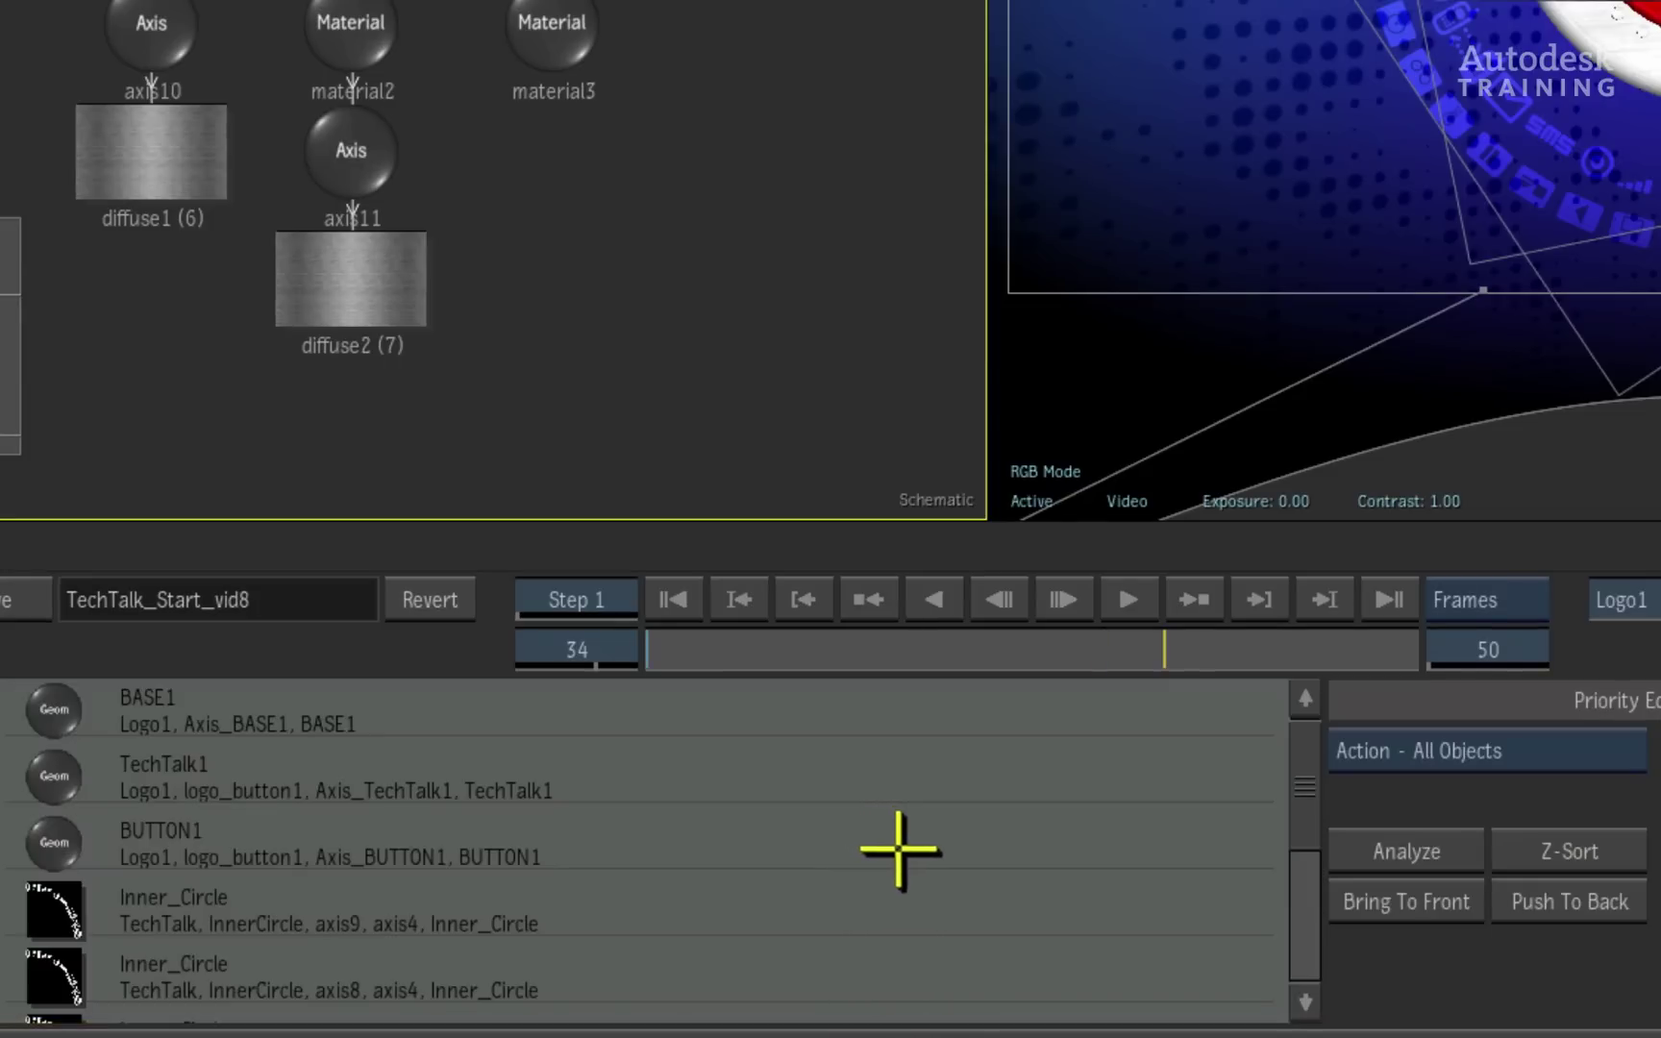
left_click(1610, 849)
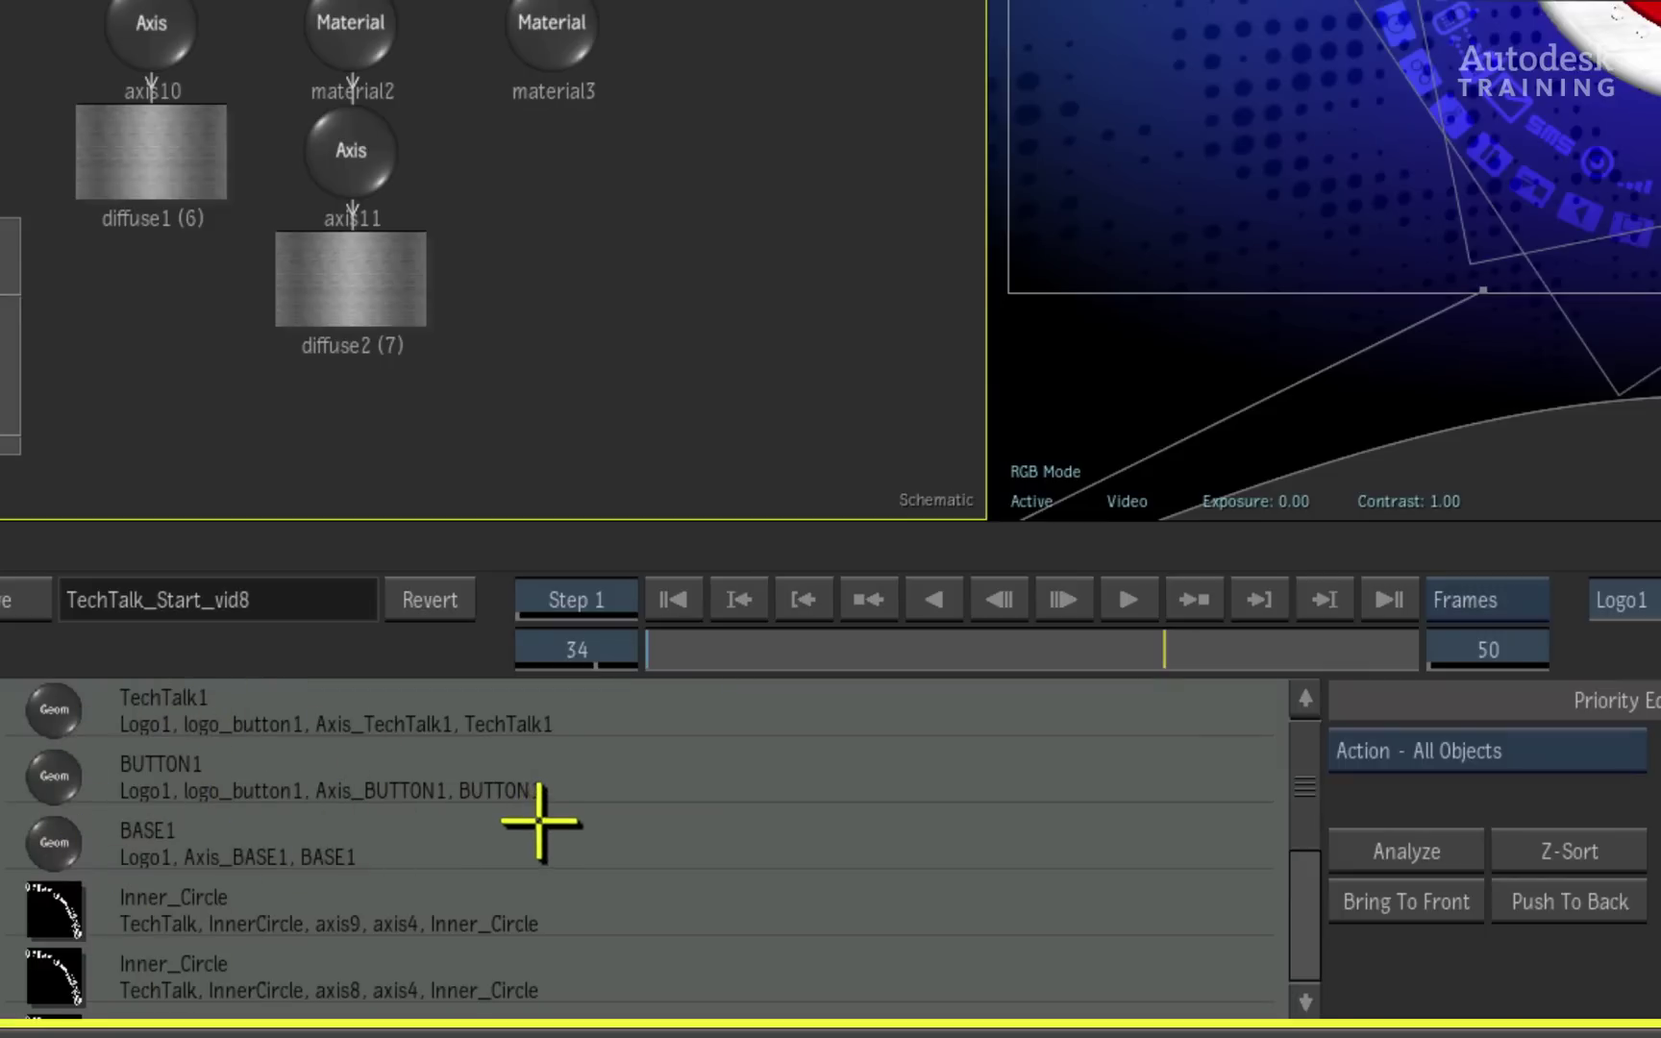
key("Escape")
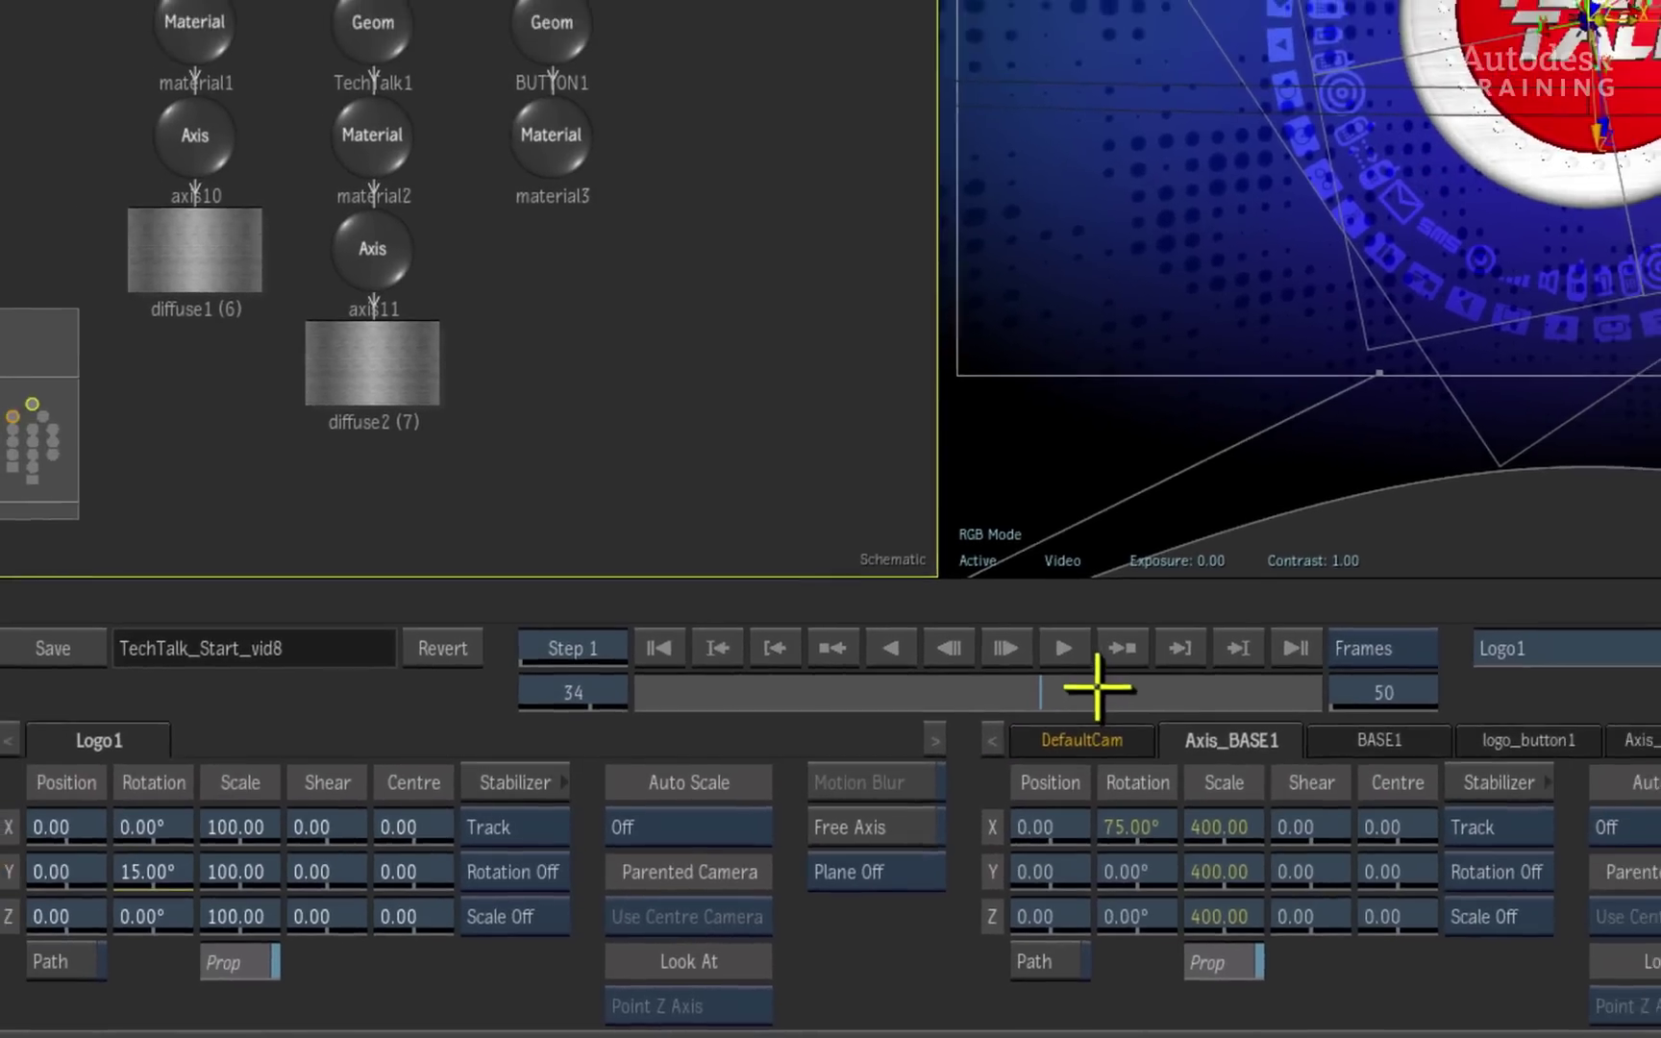
left_click_drag(1106, 667, 1020, 652)
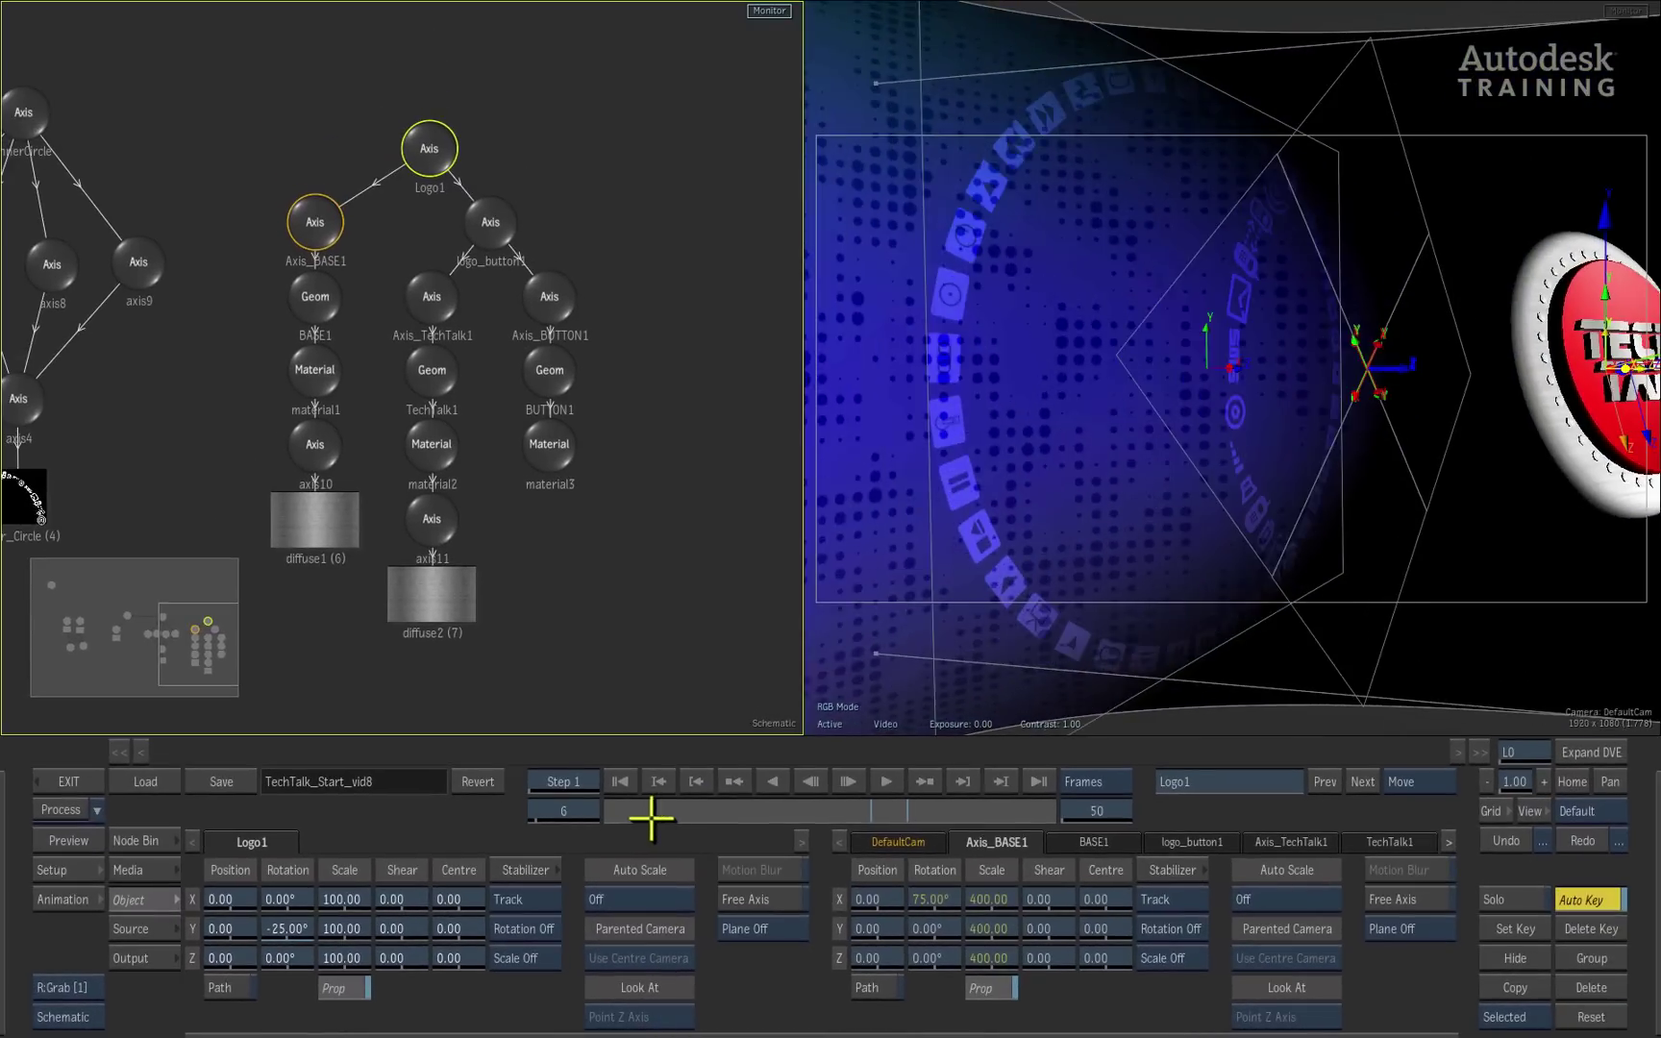